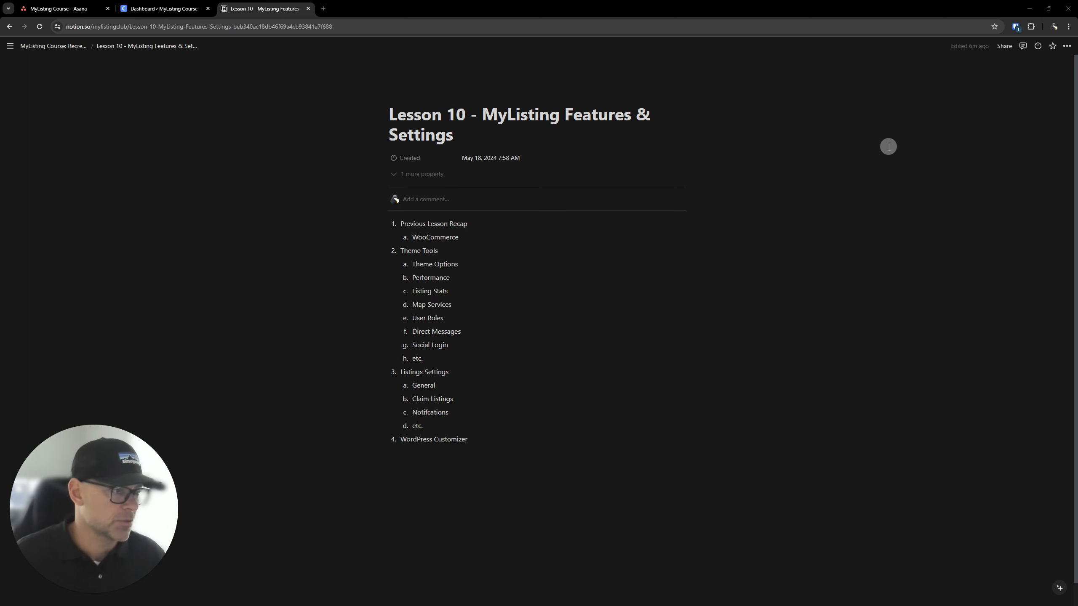
Correct the misspelled "Notifications" item under Listings Settings in the lesson outline and close the outline page
left_click(508, 223)
scroll(511, 240, "down", 1)
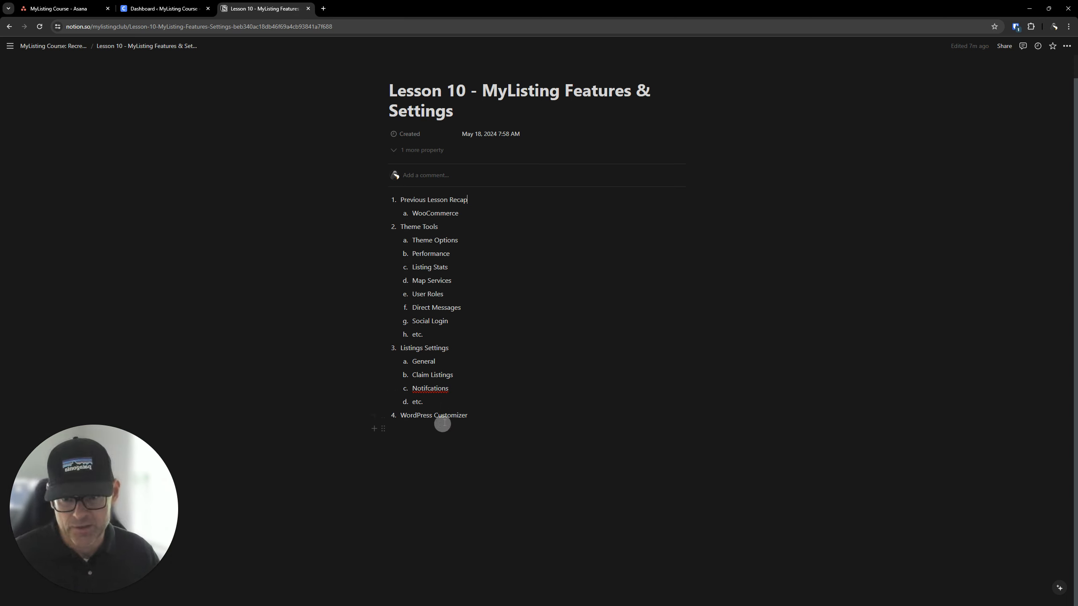
right_click(433, 388)
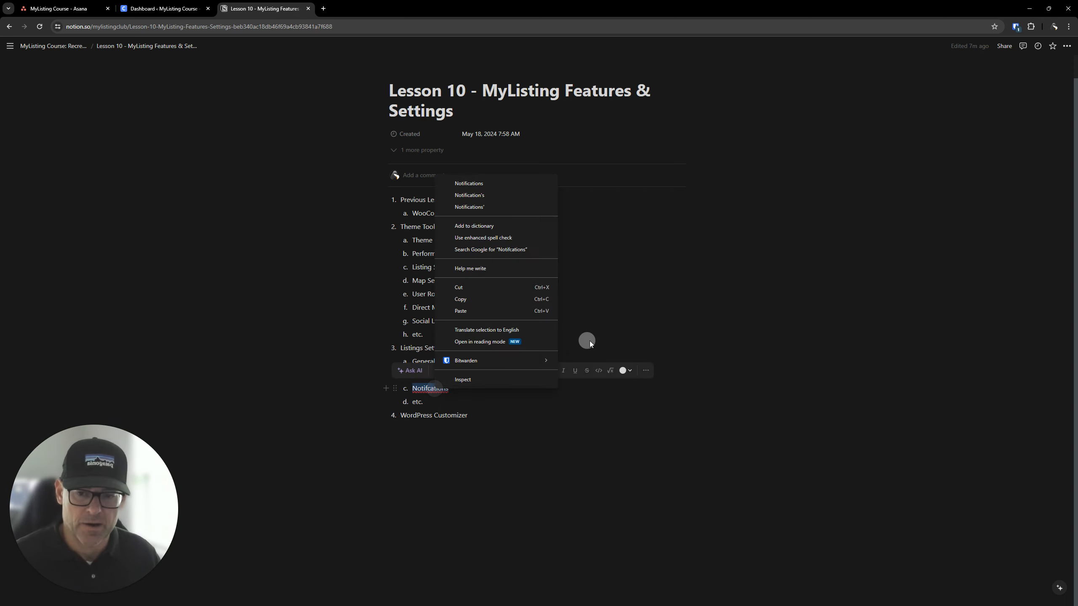
left_click(515, 186)
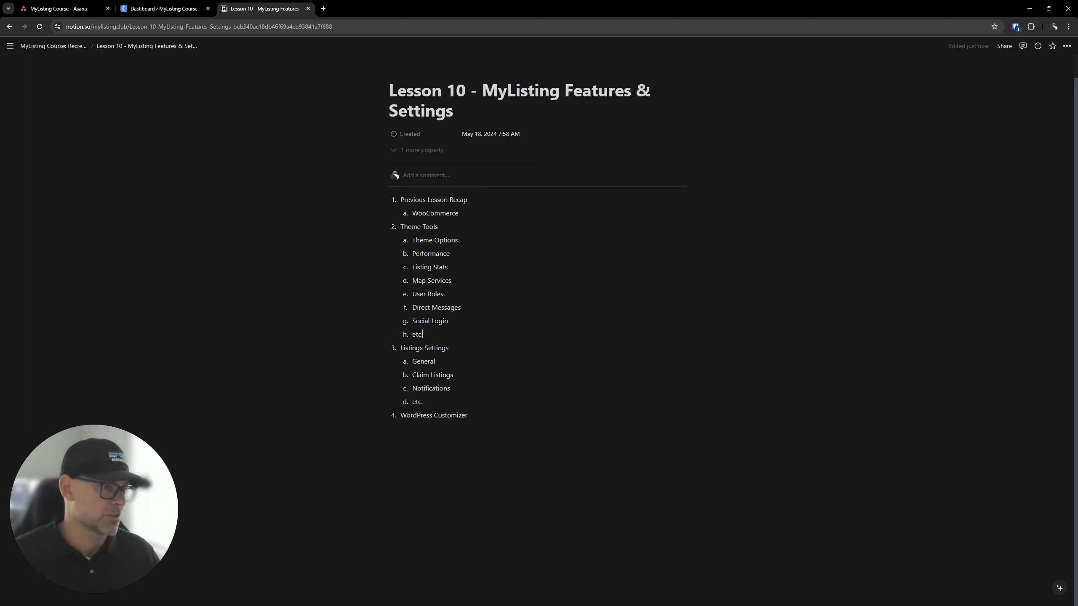
left_click(308, 9)
Switch to the MyListing Course board in Asana, review the MyListing Worksheets task's description and subtasks, and close its details
left_click(61, 8)
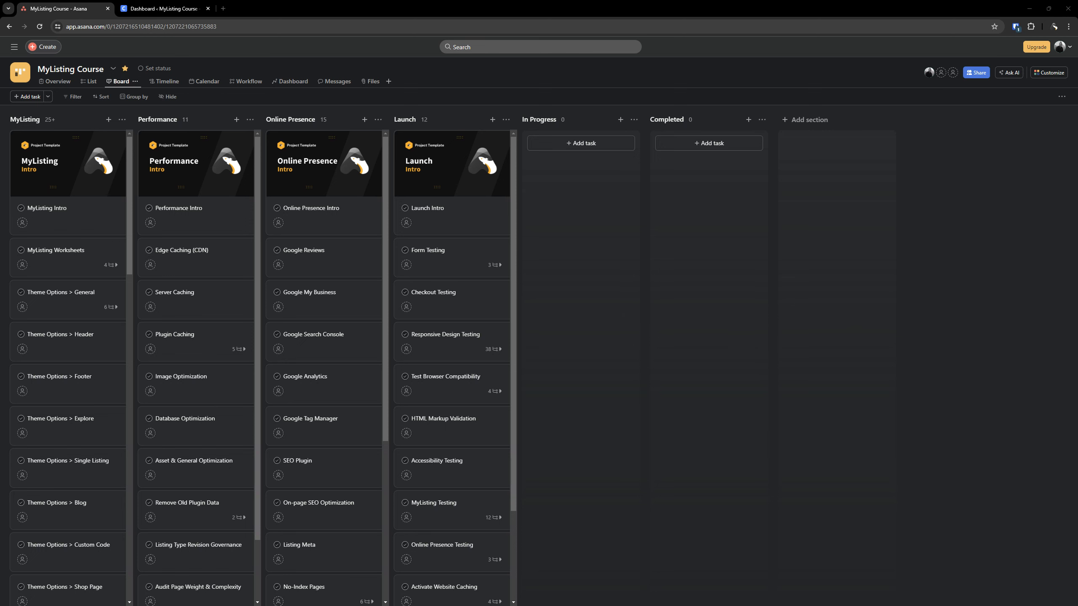
left_click(55, 255)
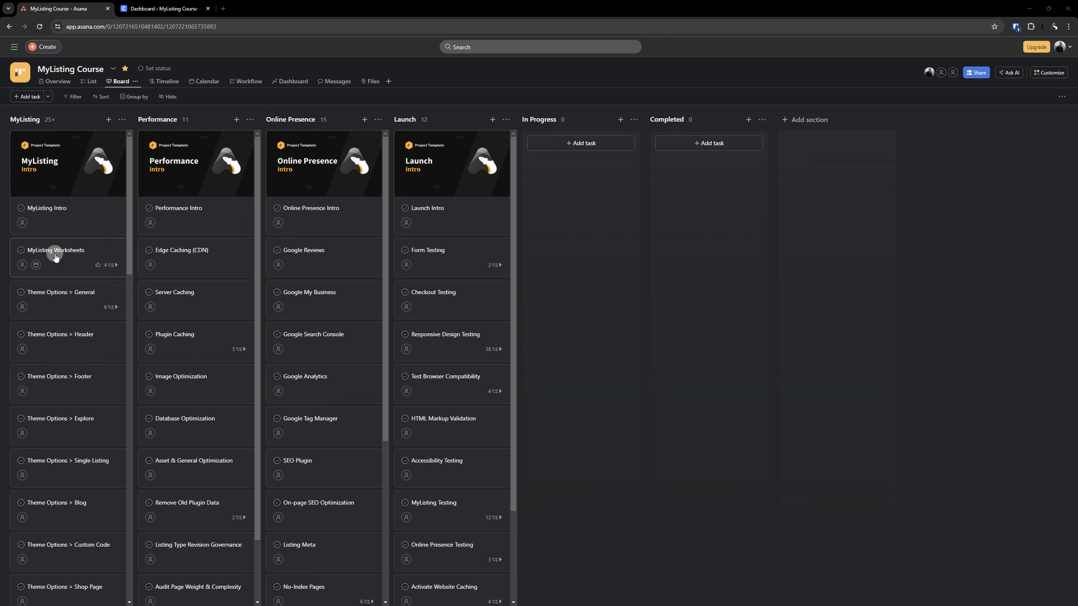
left_click(55, 256)
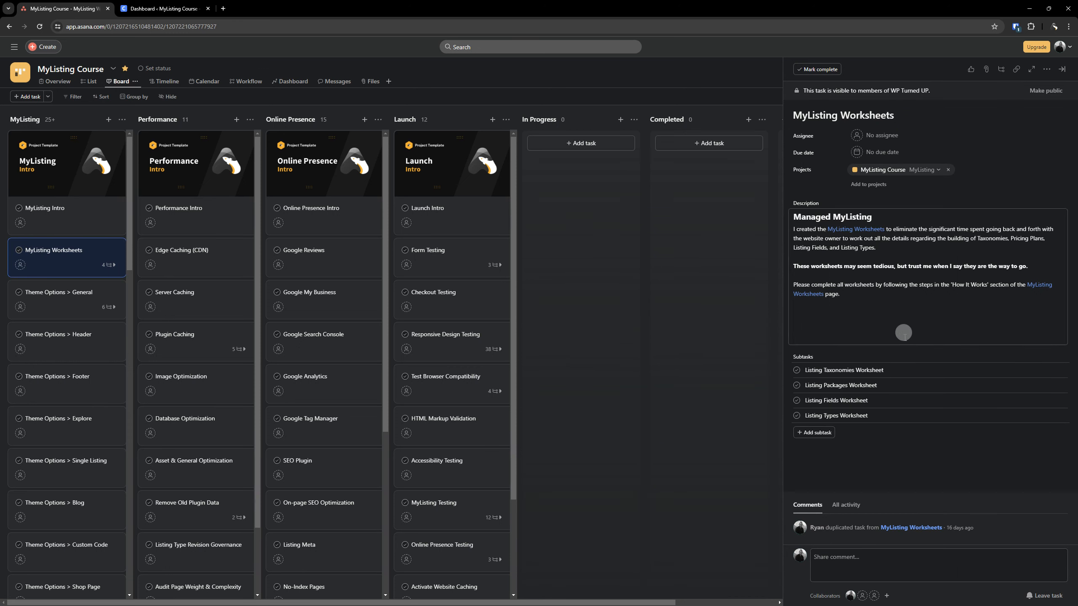
left_click(856, 292)
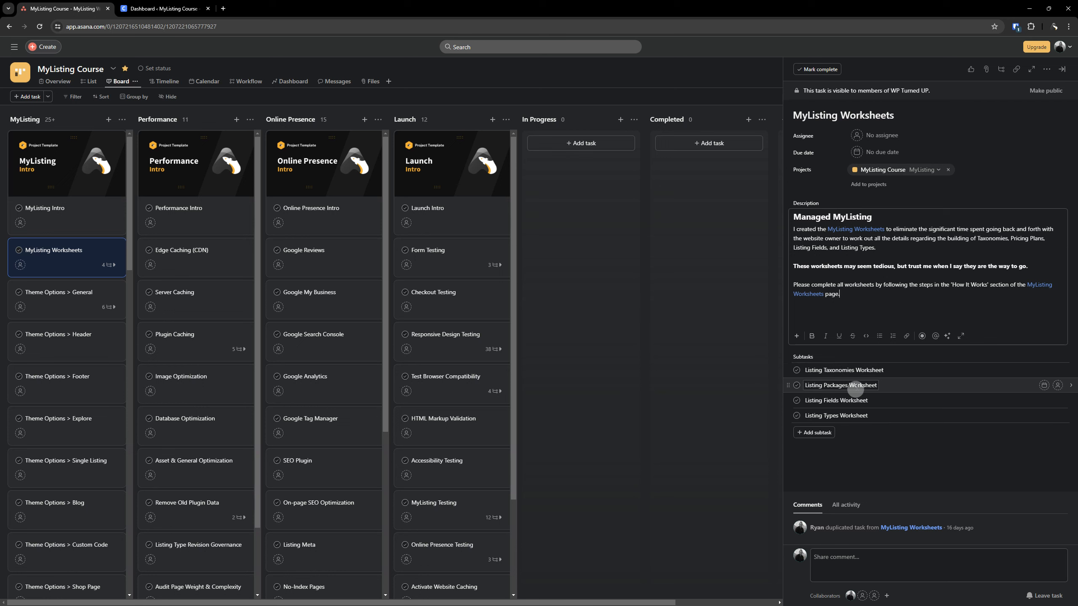
left_click(723, 291)
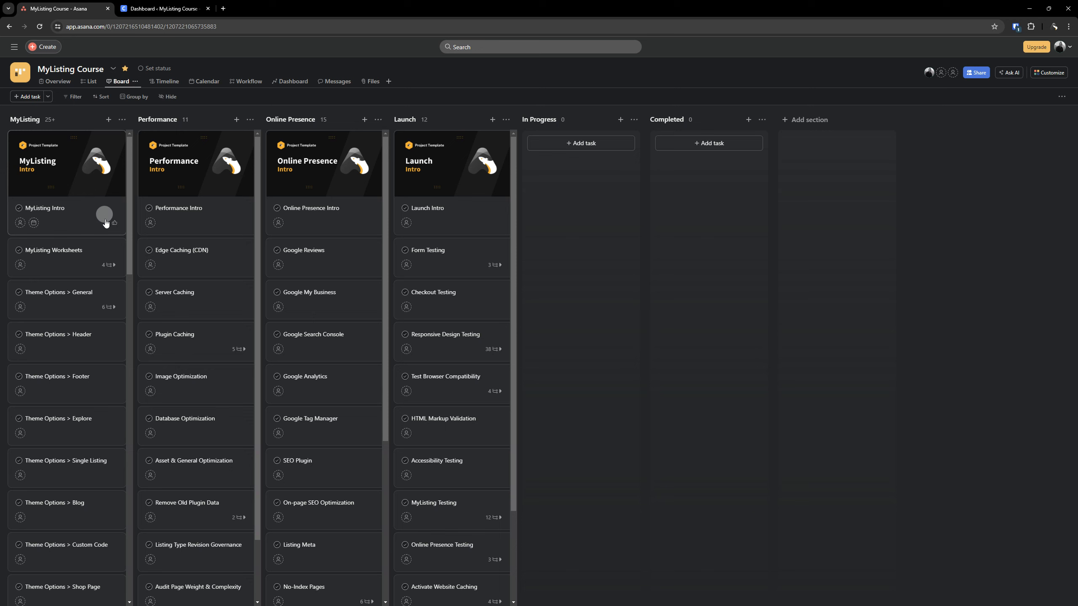
Move the MyListing Worksheets task further down the MyListing column, below the Theme Options tasks
left_click_drag(73, 259, 83, 576)
scroll(70, 474, "up", 15)
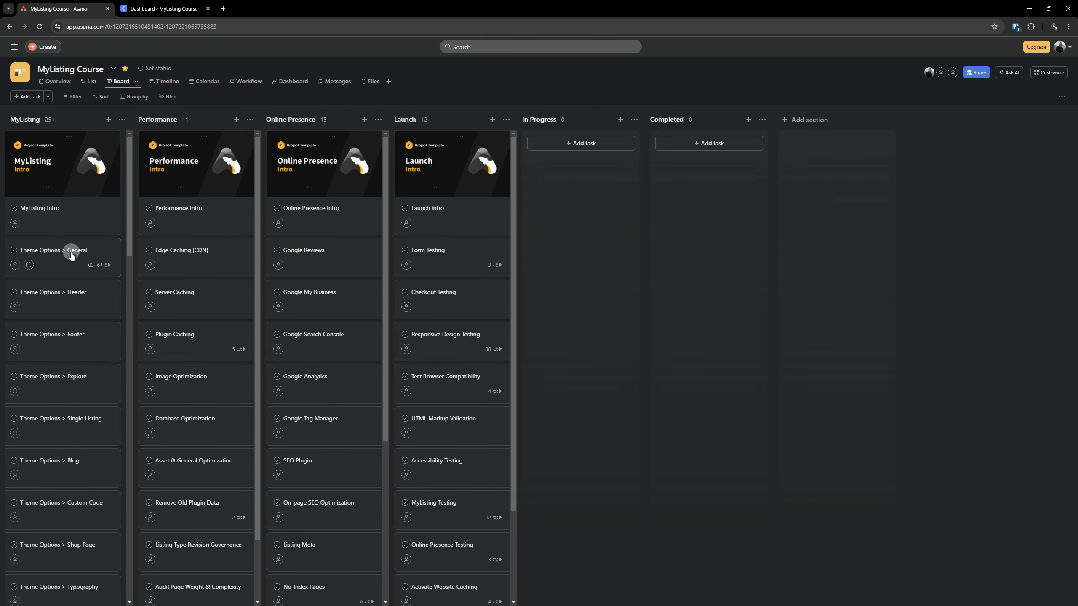
Look through the MyListing column's tasks, from Theme Options > General down past Social Login, and return to the first task
scroll(71, 342, "down", 6)
scroll(70, 342, "down", 2)
scroll(65, 362, "down", 1)
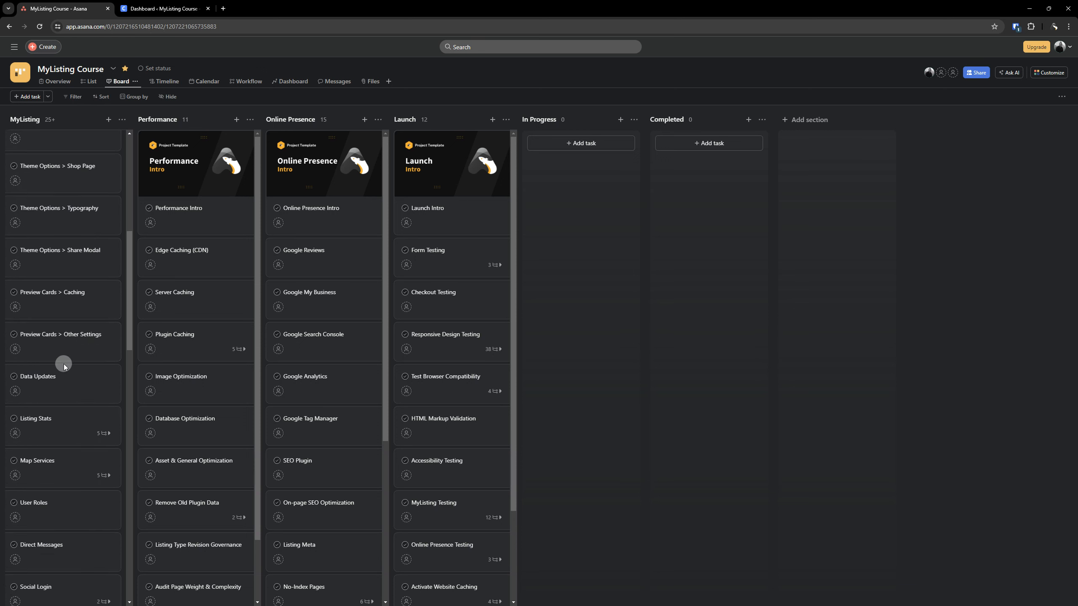
scroll(73, 344, "down", 1)
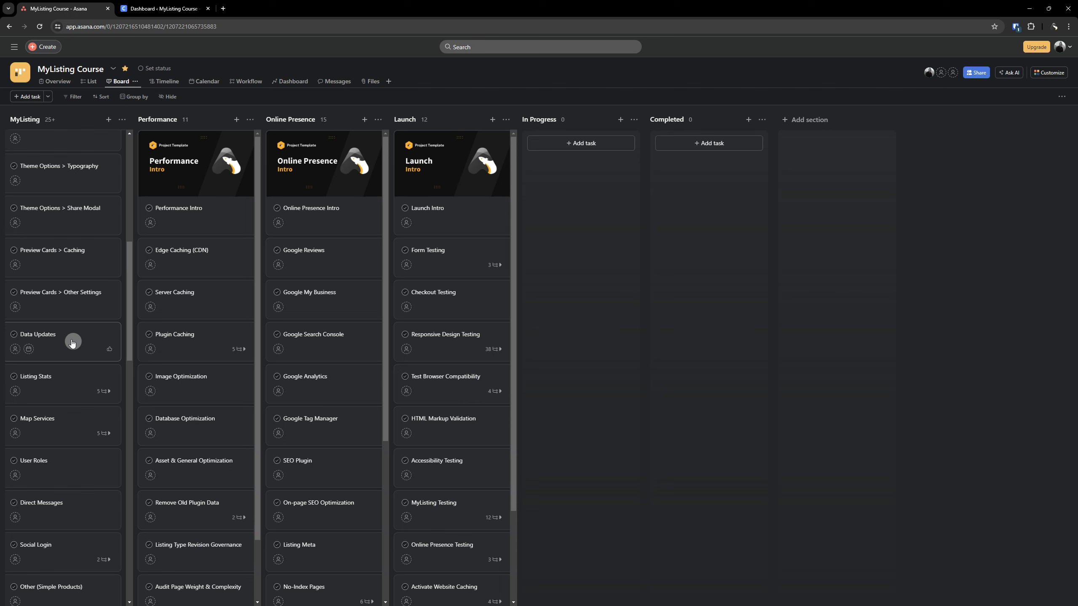
scroll(80, 405, "down", 5)
scroll(81, 405, "up", 14)
scroll(80, 406, "up", 2)
scroll(81, 406, "down", 10)
scroll(101, 426, "up", 12)
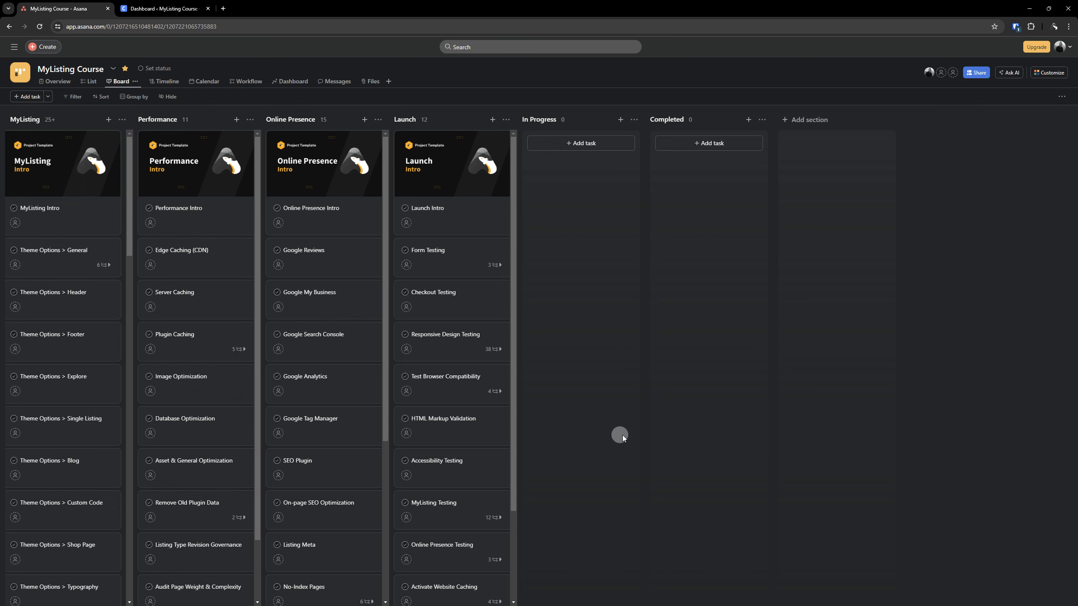
Switch to the site's WordPress dashboard and open the Theme Options page of Theme Tools
left_click(178, 11)
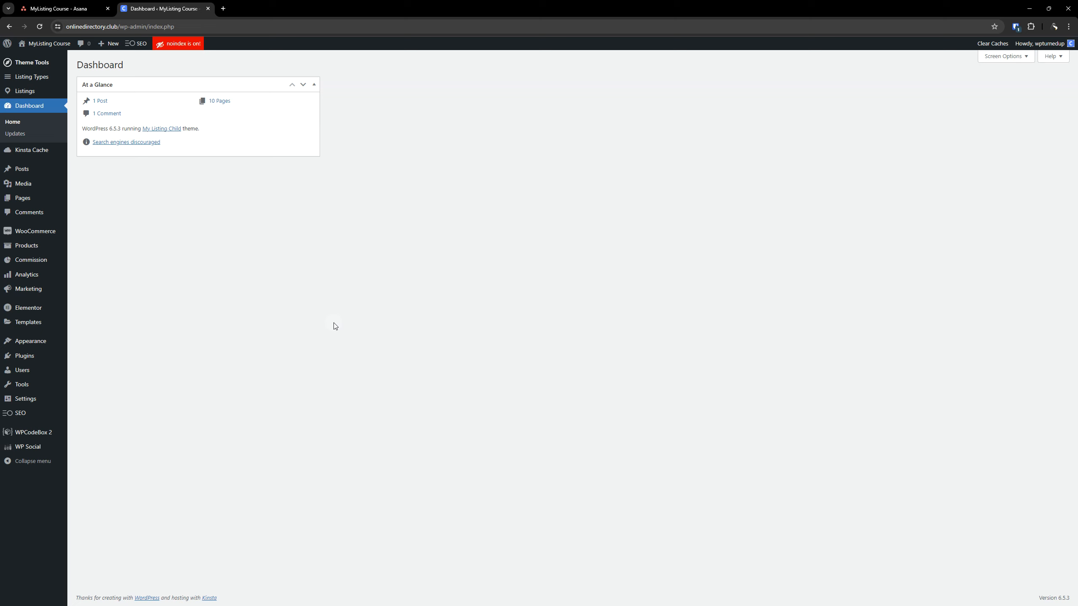
mouse_move(32, 67)
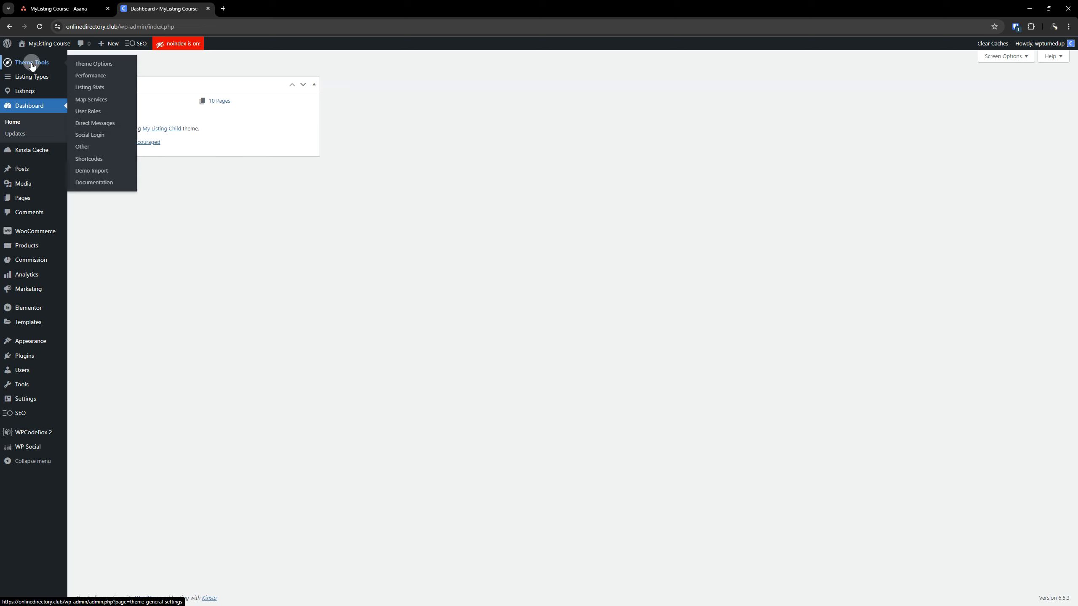
left_click(89, 64)
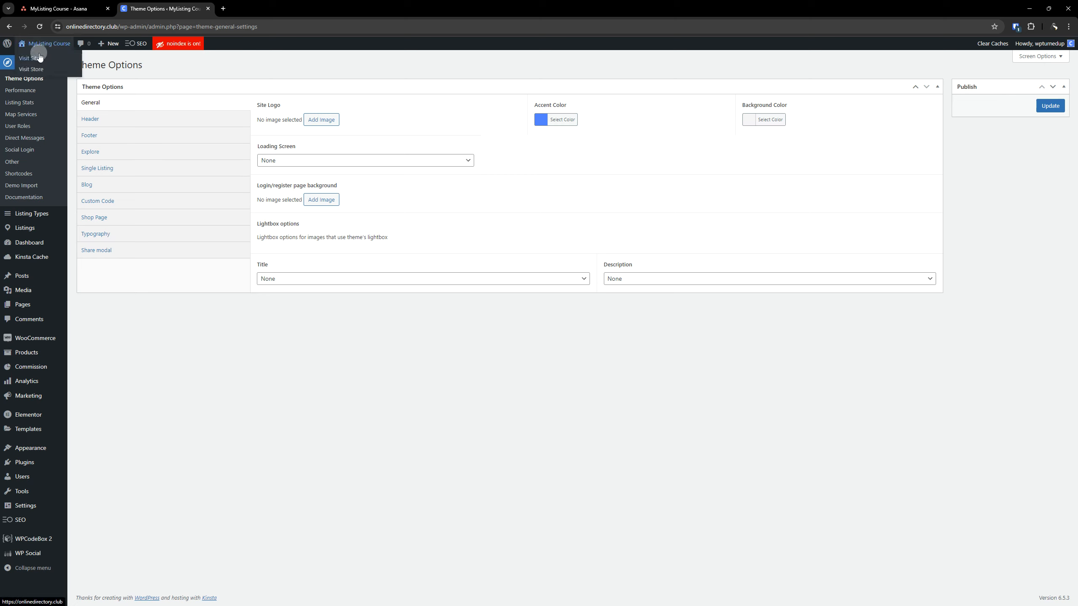
Open the site's front end in a new browser tab and examine the site title shown in the header
right_click(35, 58)
left_click(65, 64)
left_click(232, 10)
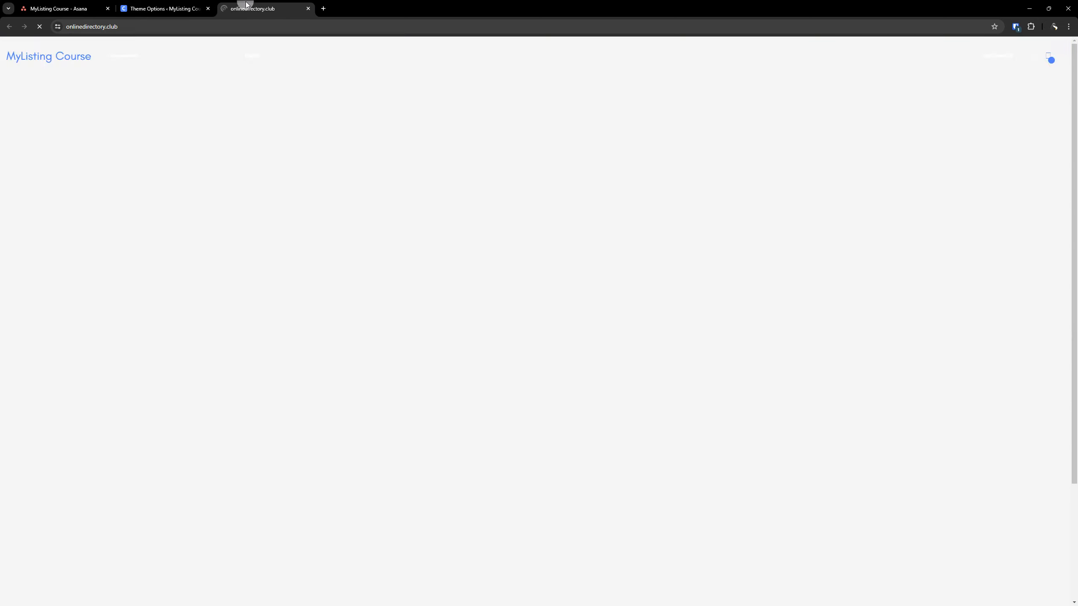
left_click(60, 62)
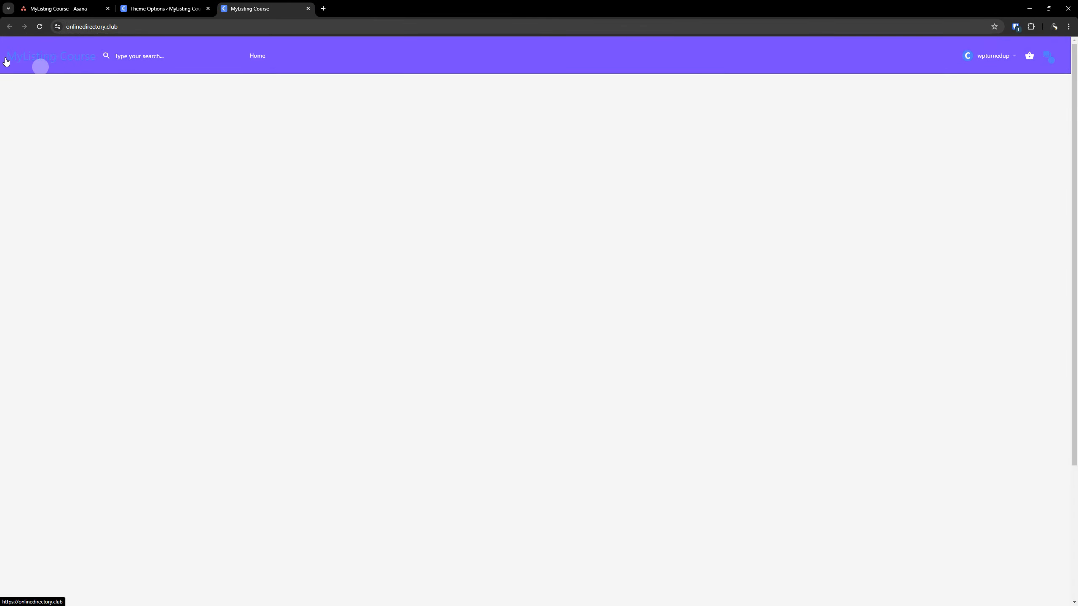
left_click(65, 64)
Return to the WordPress admin, open the General settings in a new browser tab and highlight the Site Title text
left_click(143, 5)
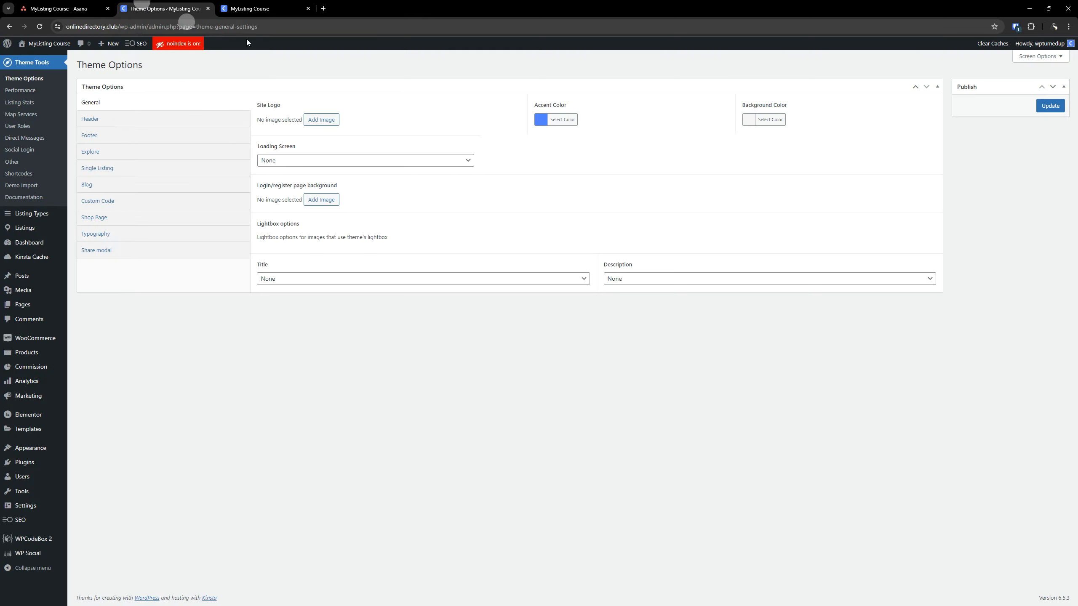
left_click(19, 513)
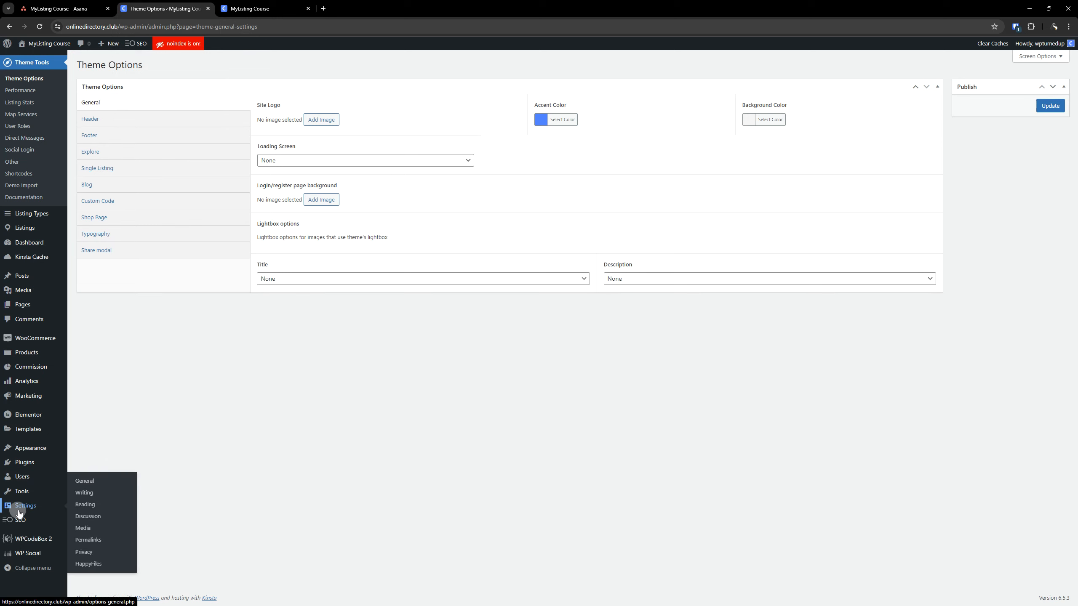
right_click(85, 481)
left_click(120, 368)
left_click(364, 8)
left_click_drag(218, 89, 135, 91)
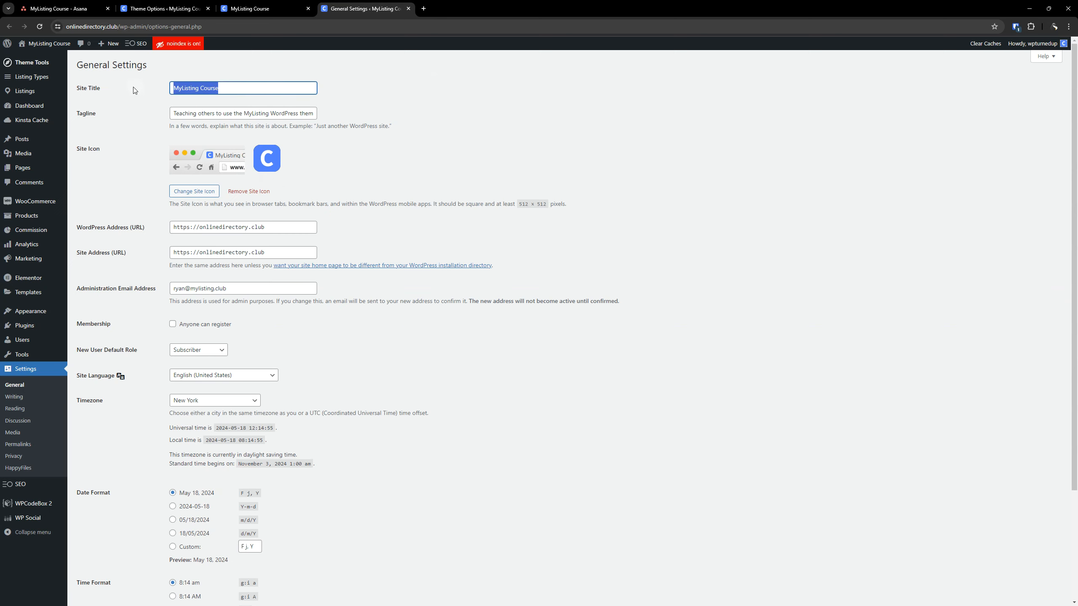
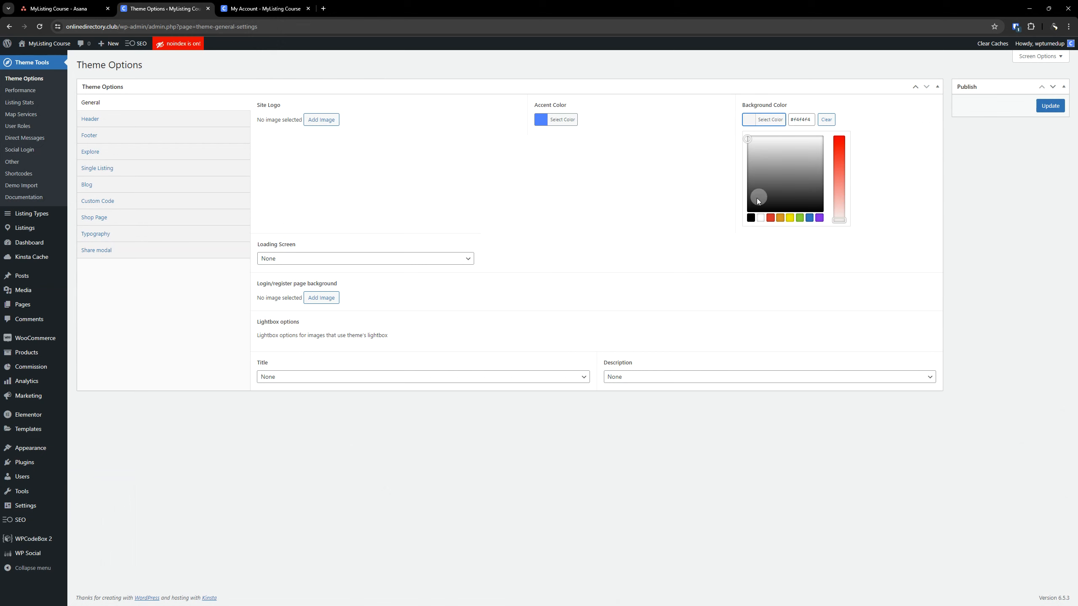
Set the site's background color to white and view the available Loading Screen choices
left_click(760, 218)
left_click(936, 245)
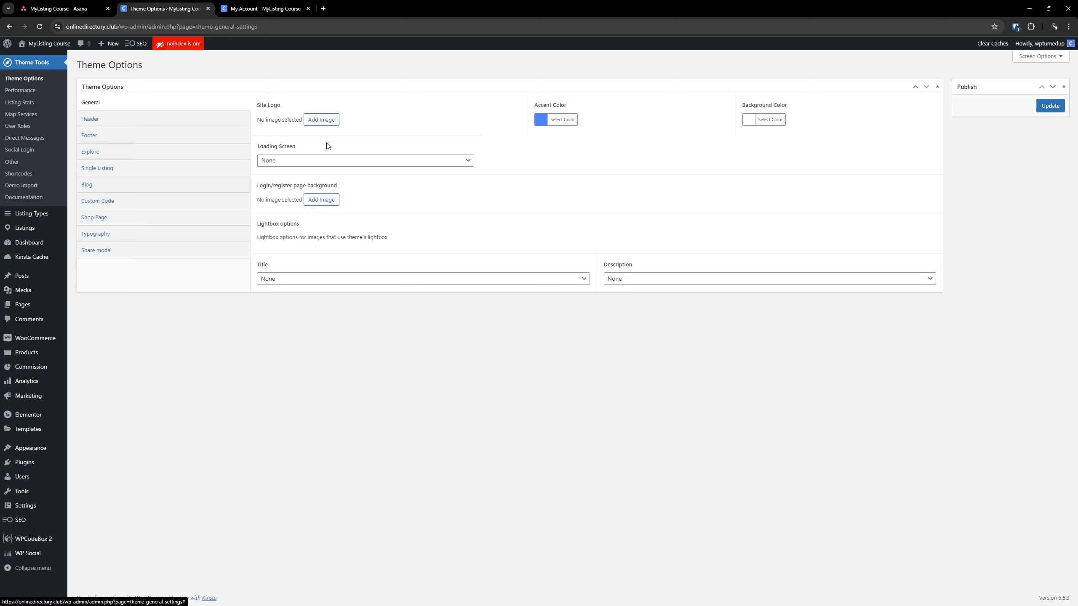
left_click(328, 168)
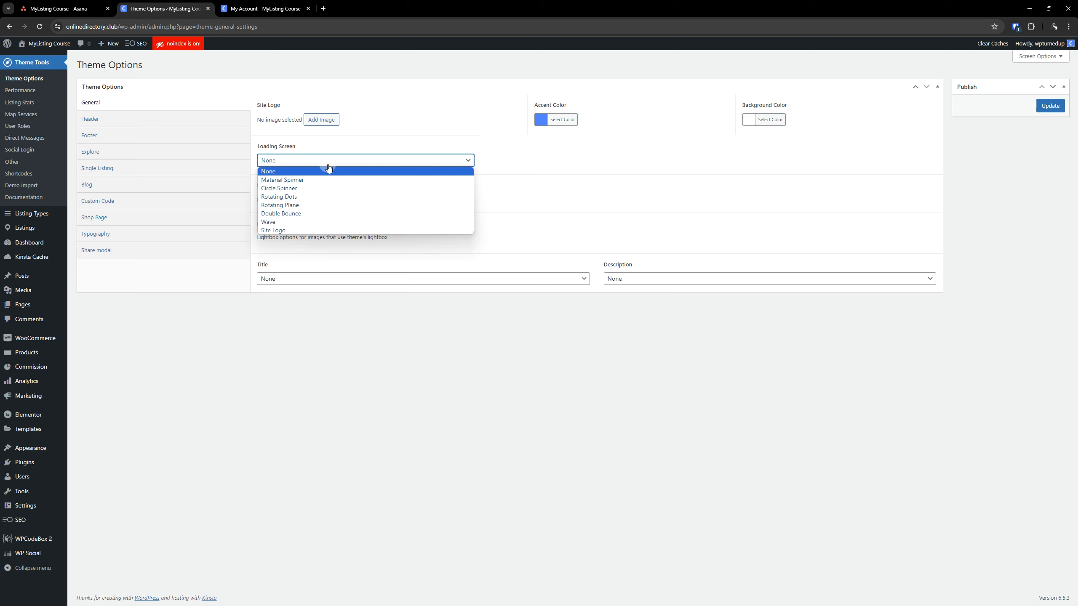
left_click(419, 393)
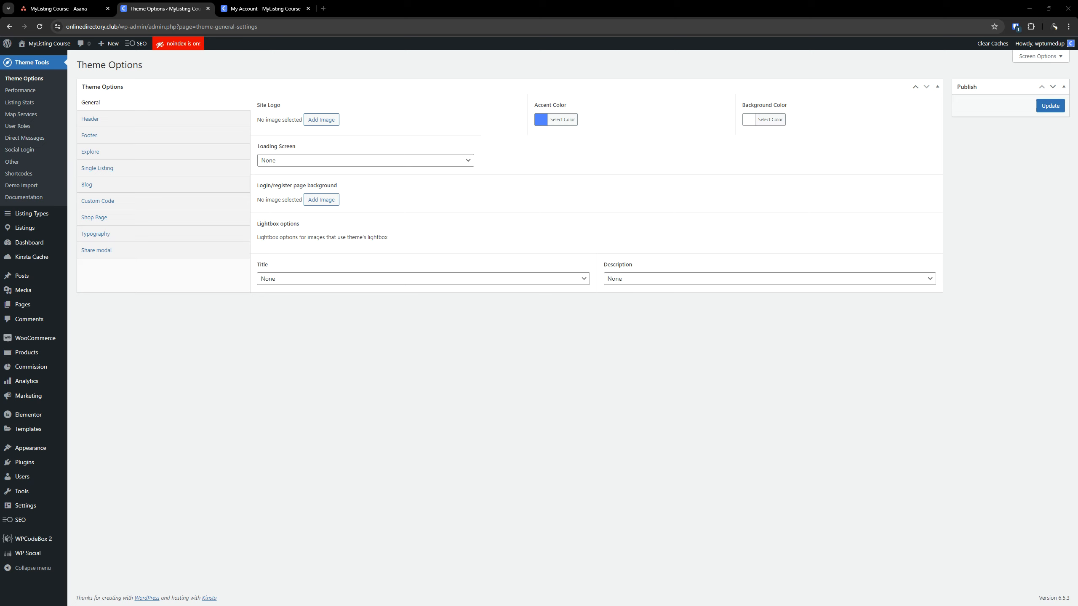
Switch to the Microsoft Edge window showing the site, dismiss the extension notice and open the site's sign-in page
left_click_drag(1077, 102, 648, 172)
double_click(648, 172)
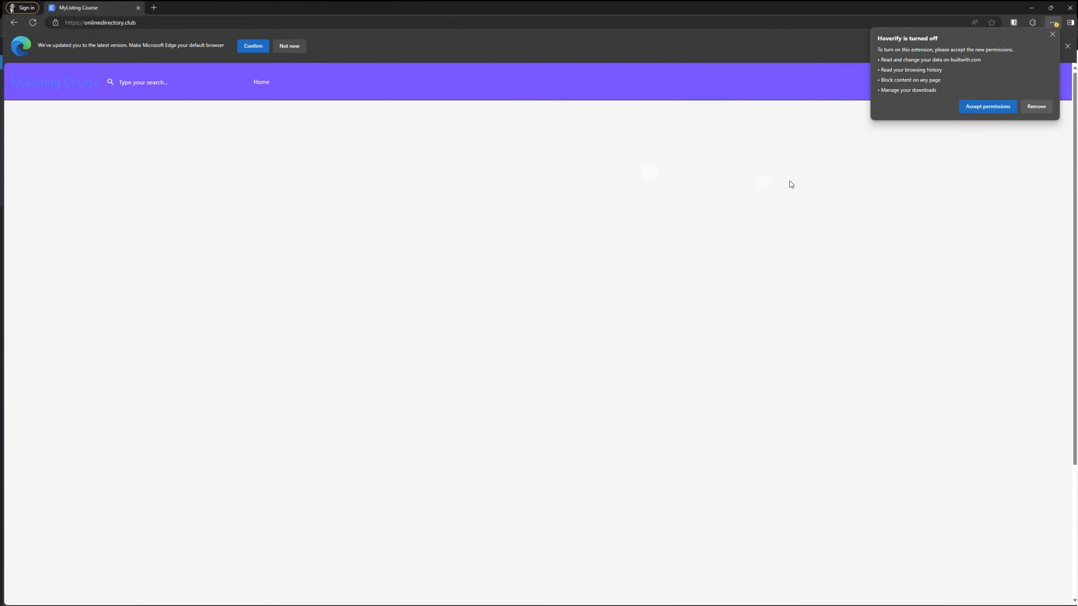
left_click(993, 106)
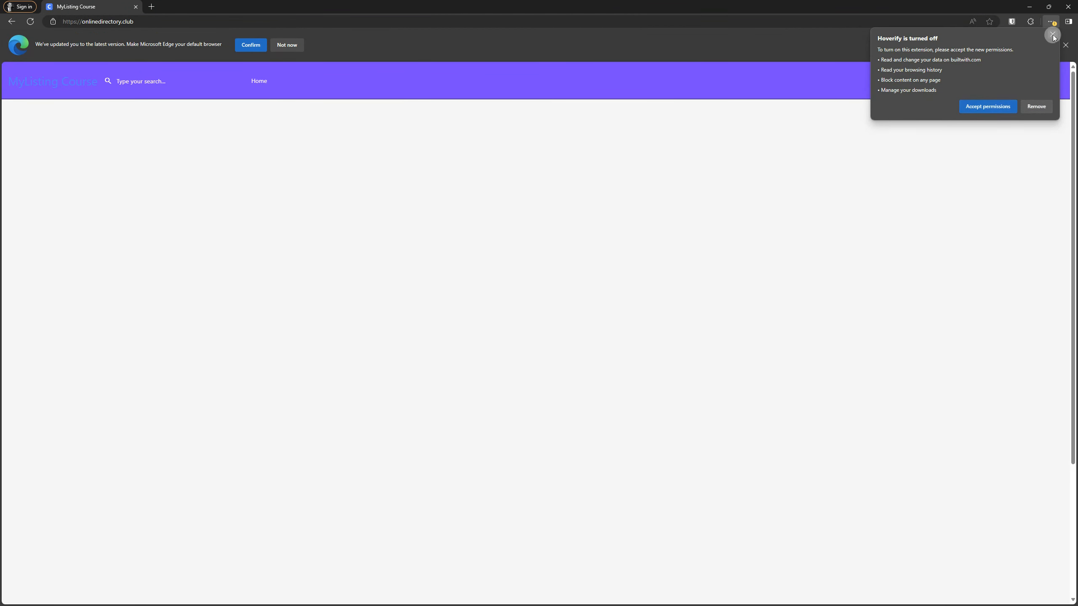
left_click(996, 86)
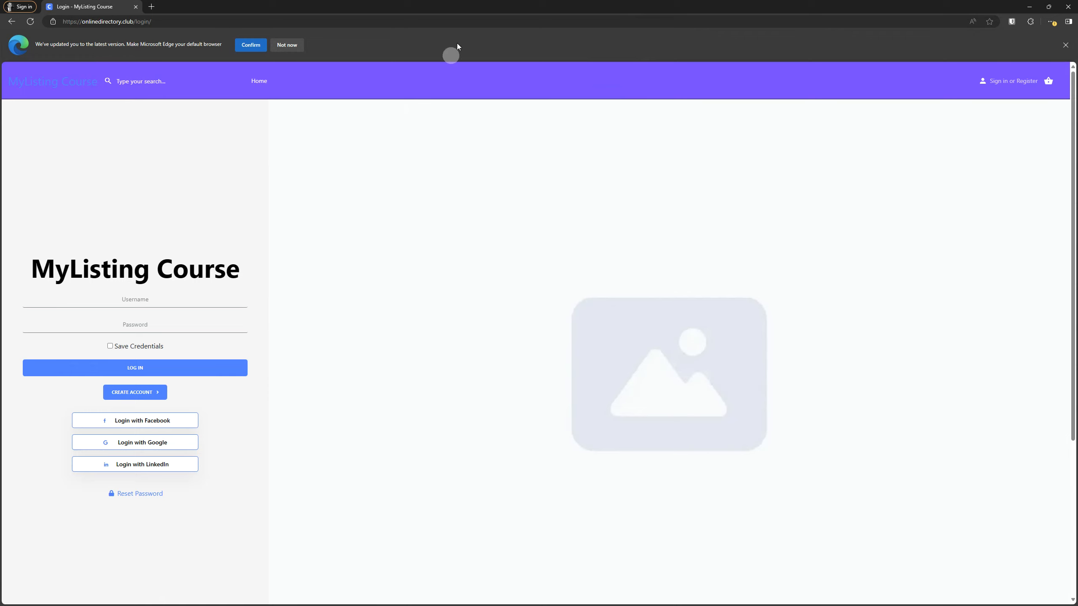
Compare the login page's image area with the Login/register page background option, and return to Theme Options in Chrome
left_click_drag(473, 6, 400, 224)
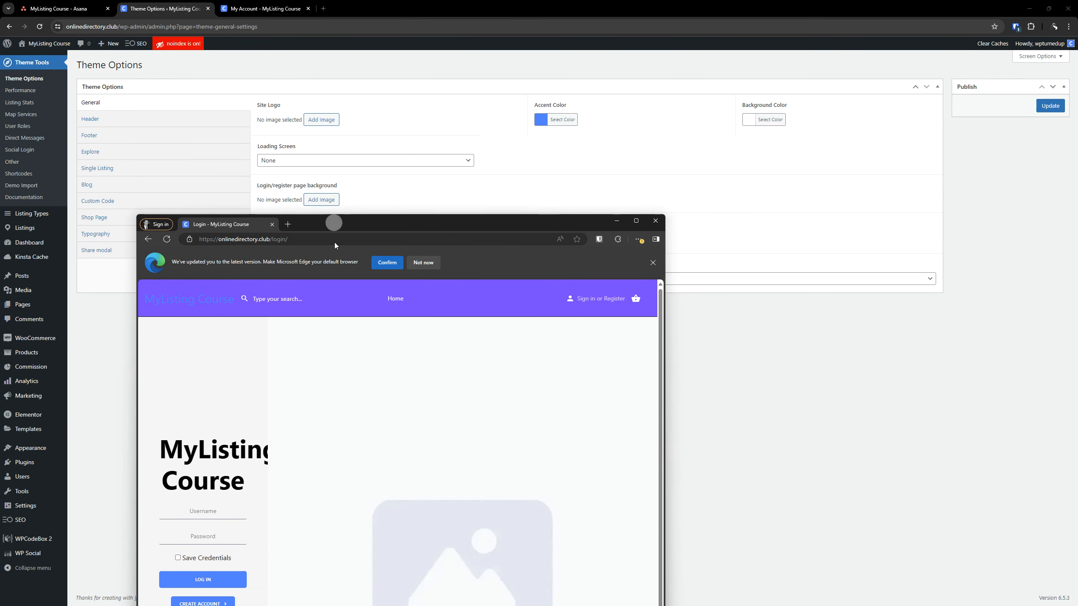
left_click_drag(334, 222, 335, 273)
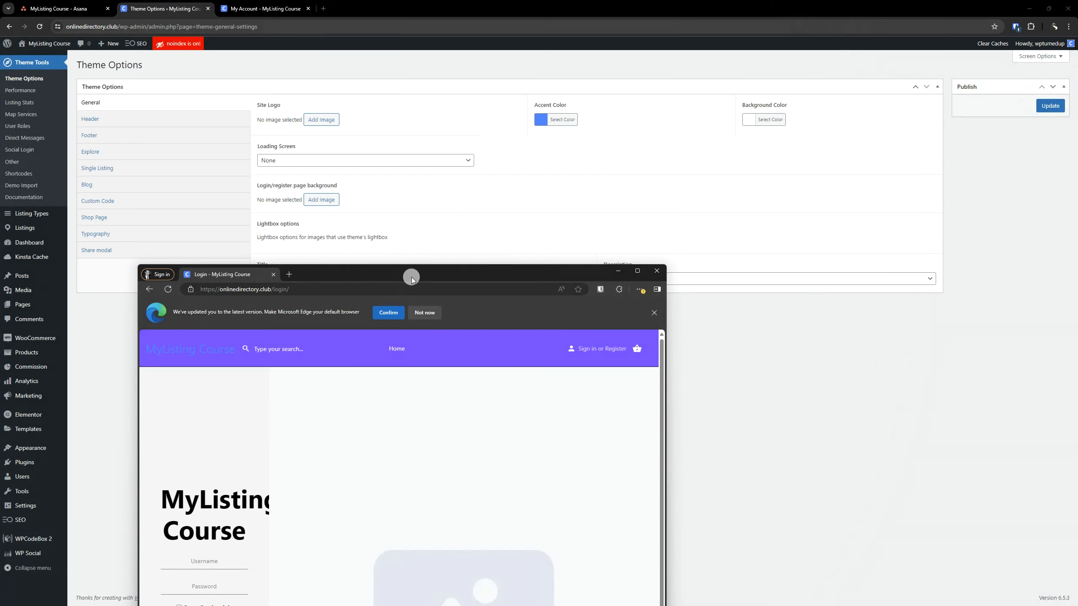
double_click(412, 278)
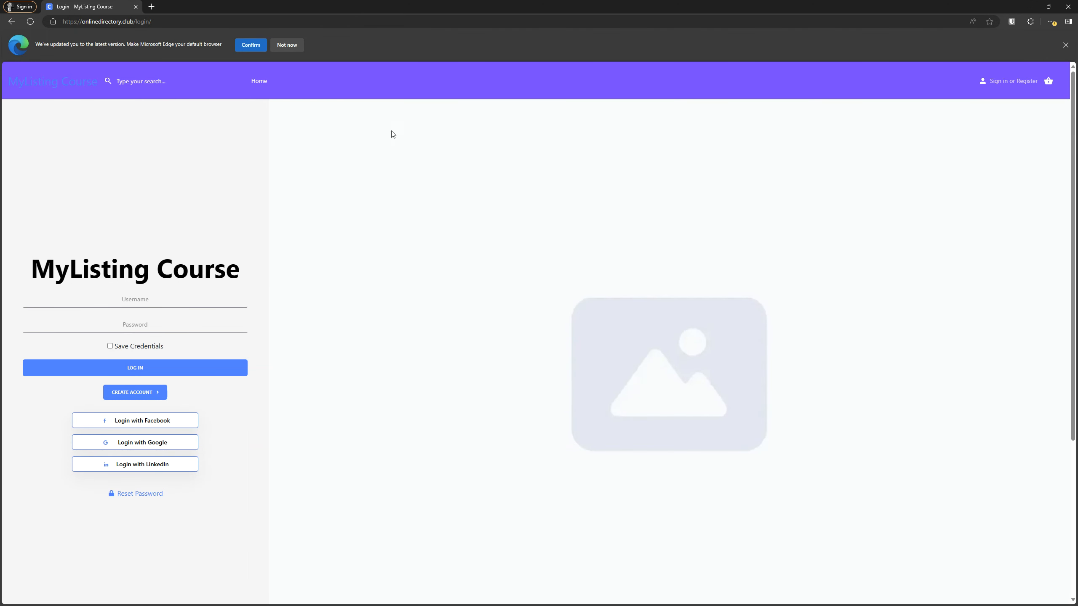
left_click_drag(493, 11, 1077, 238)
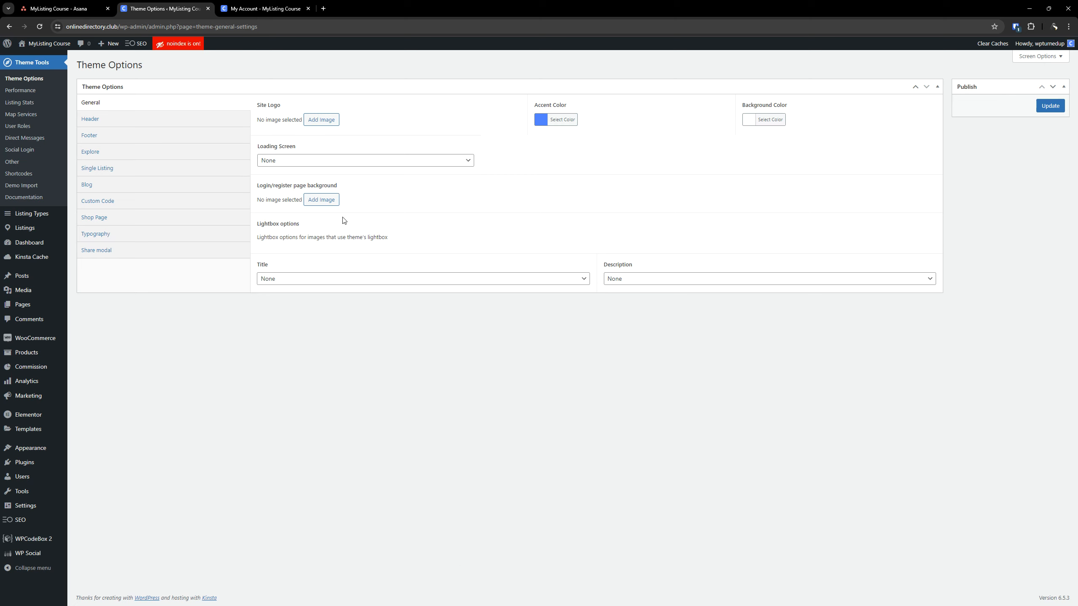
Look through the lightbox Title and Description choices, leaving both at None, and save the General theme options
left_click(316, 281)
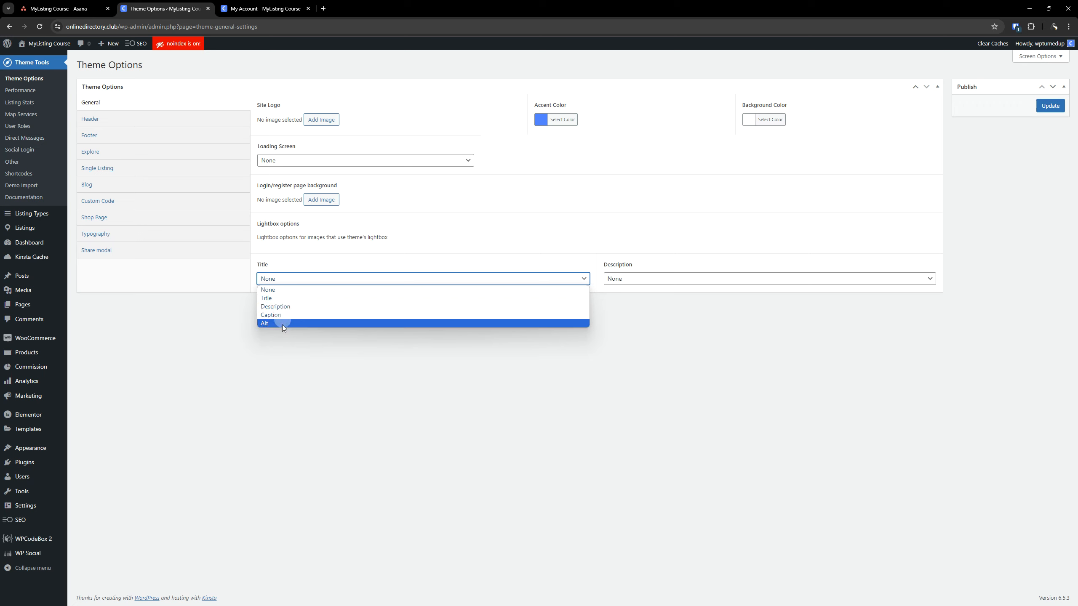
left_click(640, 398)
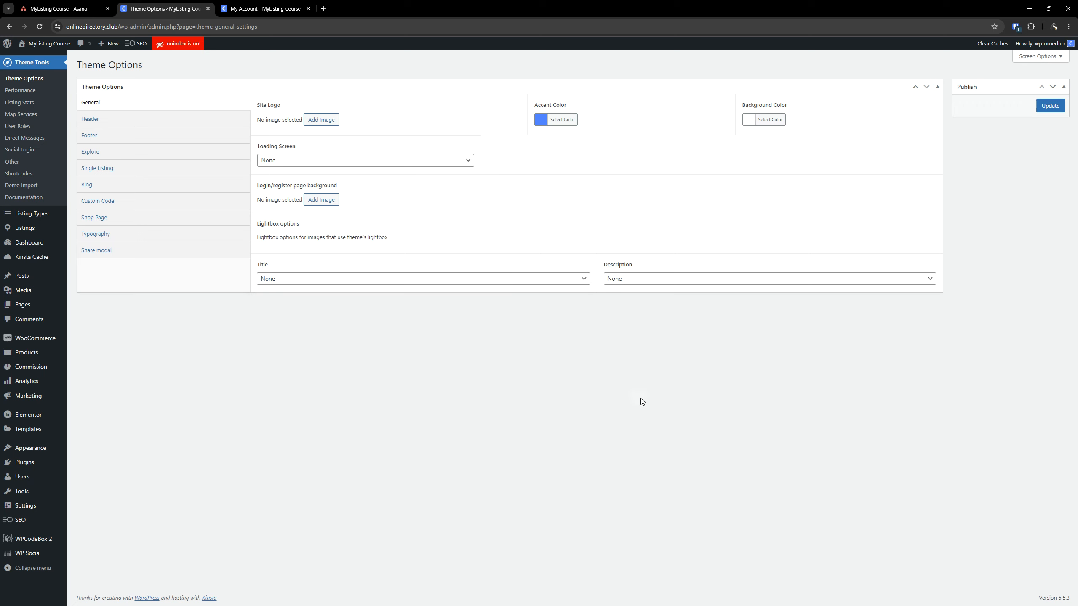
left_click(623, 281)
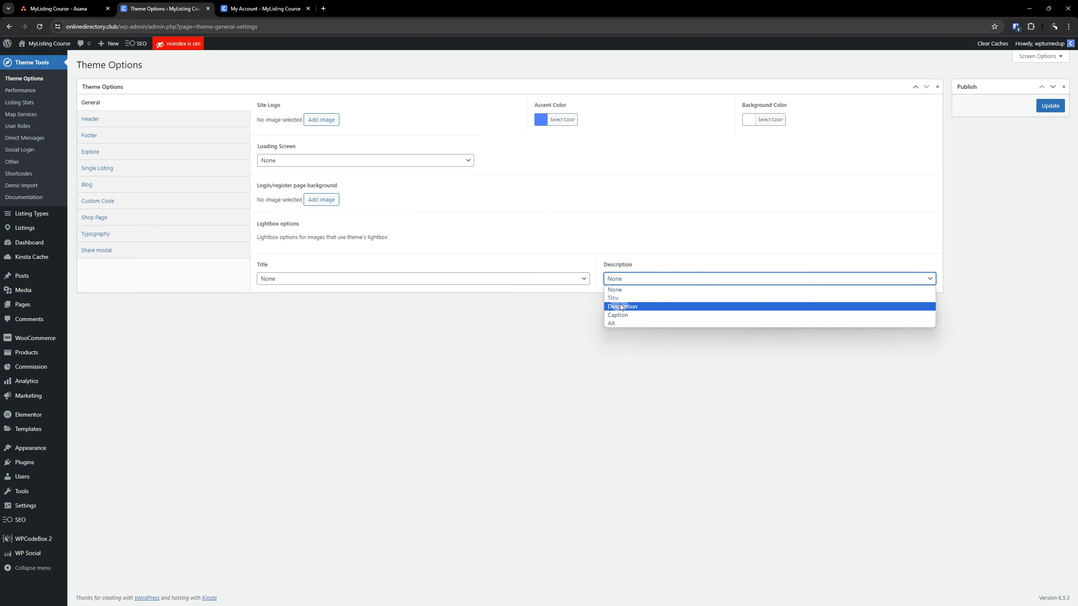
left_click(643, 289)
left_click(460, 280)
left_click(460, 280)
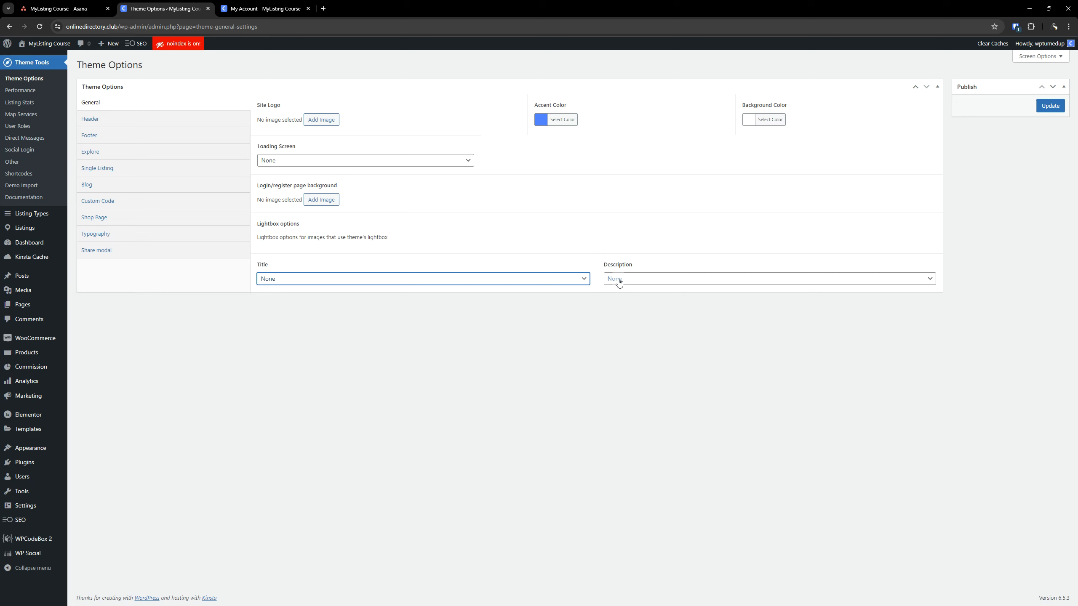
left_click(559, 281)
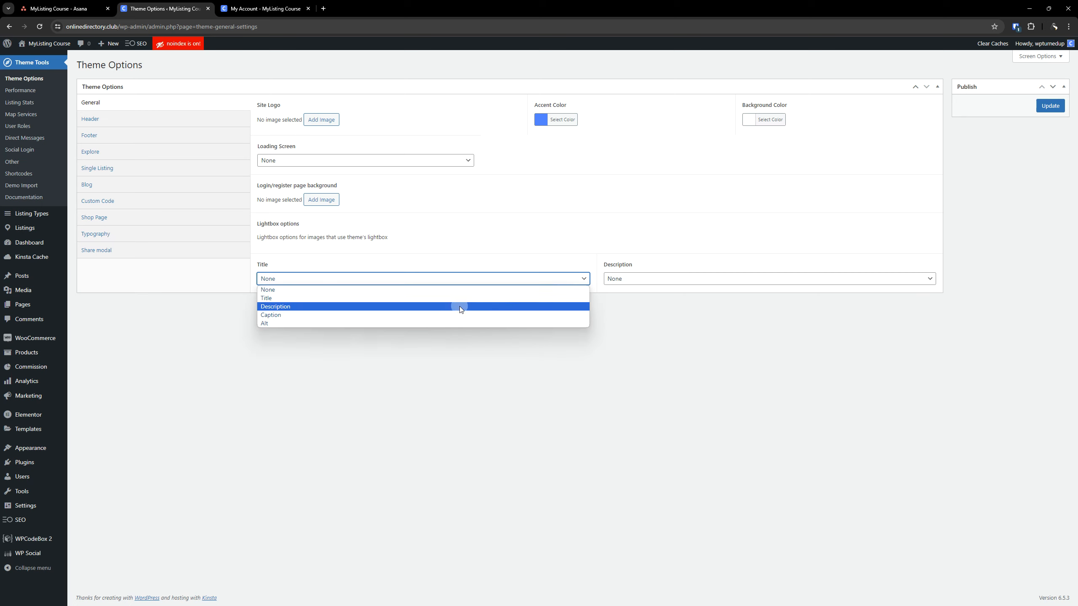
left_click(674, 328)
left_click(693, 281)
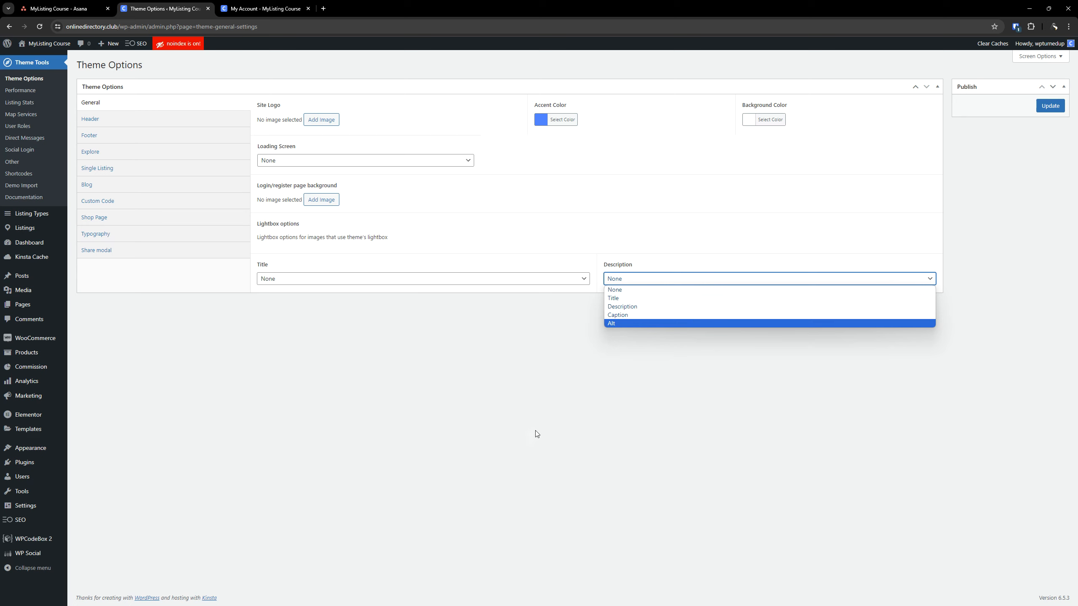
left_click(527, 405)
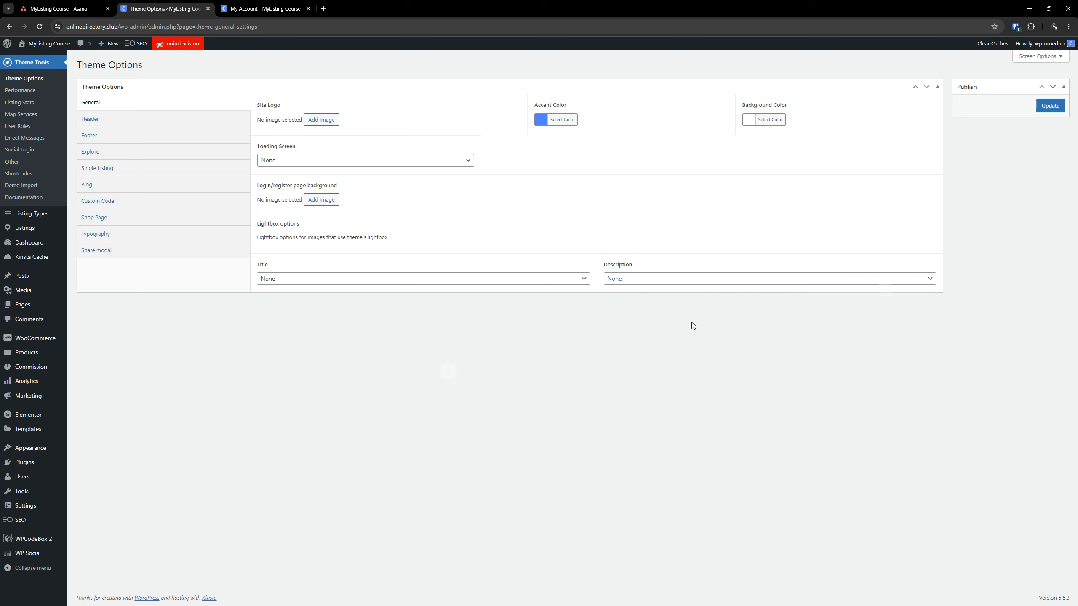
left_click(1044, 105)
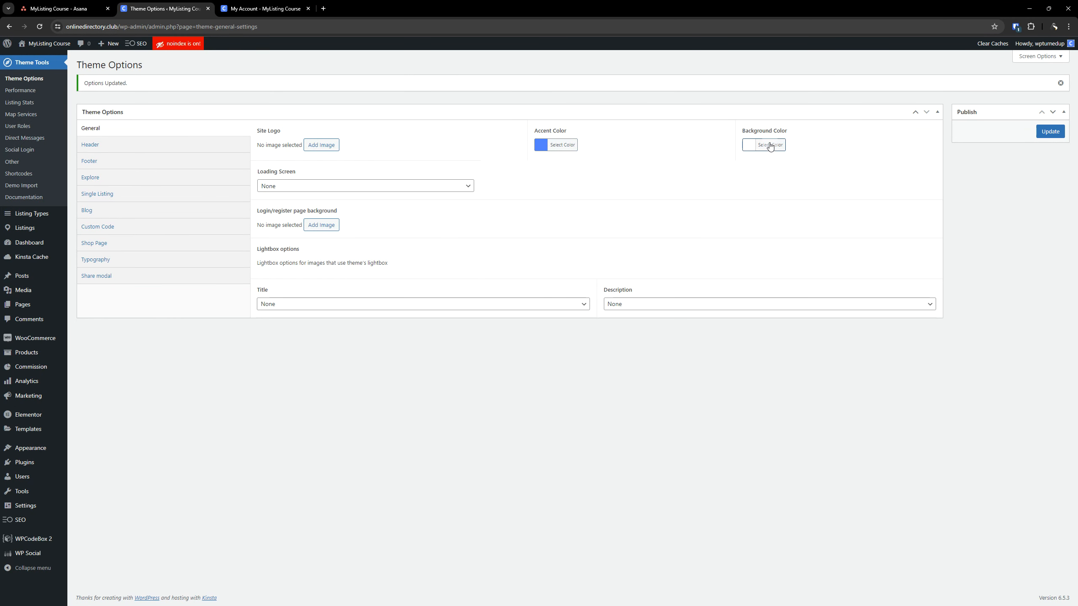
In the Header theme options, set the header background color and header border color to black
left_click(114, 150)
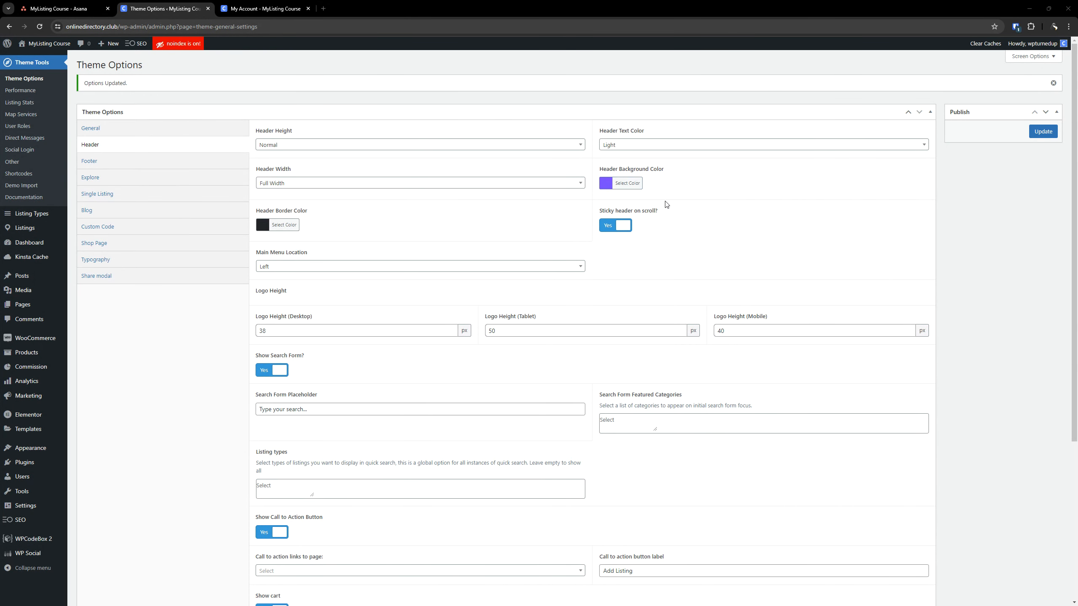
left_click(624, 183)
left_click(608, 283)
left_click(811, 215)
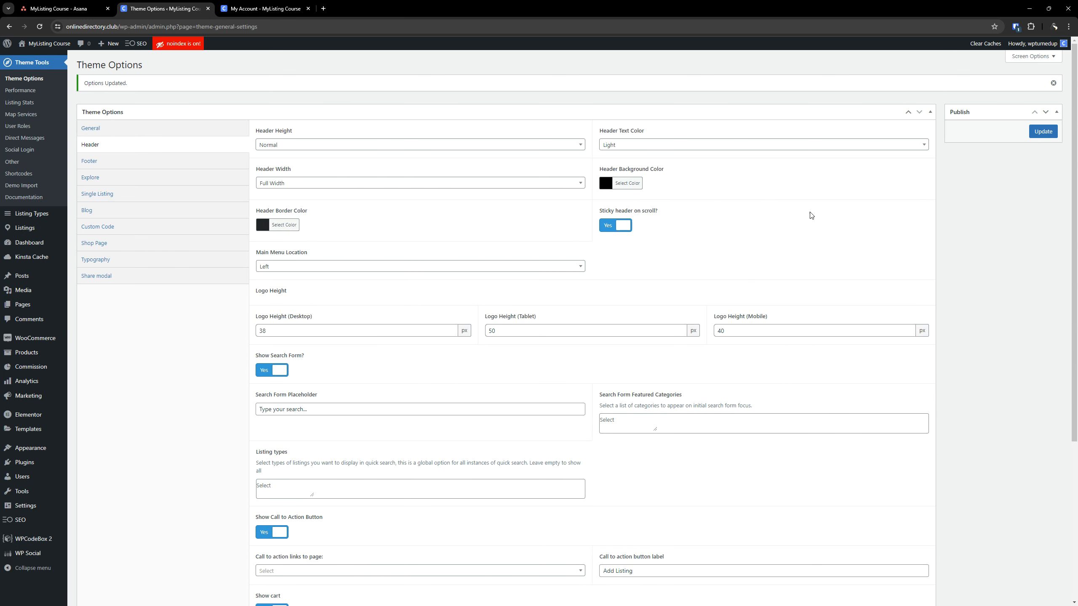
left_click(288, 226)
left_click(264, 324)
left_click(437, 232)
Set the header's Main Menu Location to Right
left_click(282, 269)
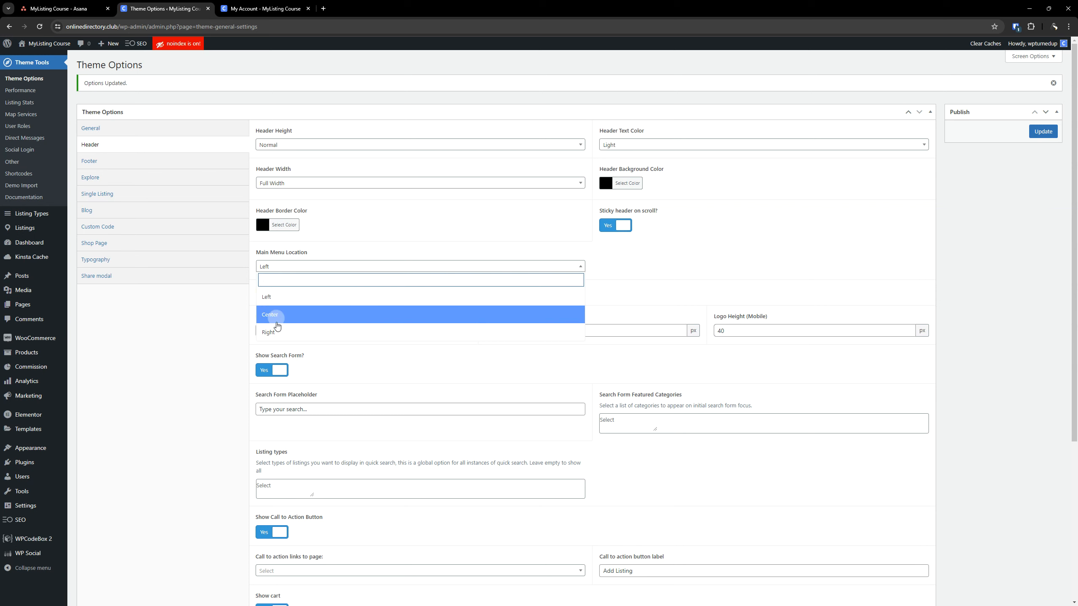
left_click(280, 332)
scroll(397, 395, "down", 1)
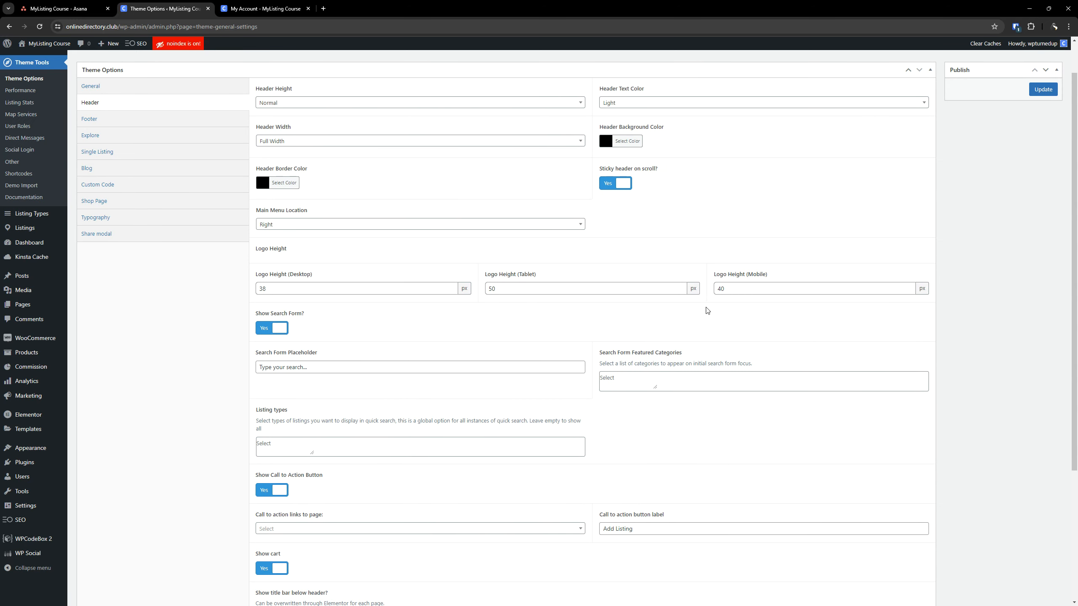
scroll(474, 298, "down", 1)
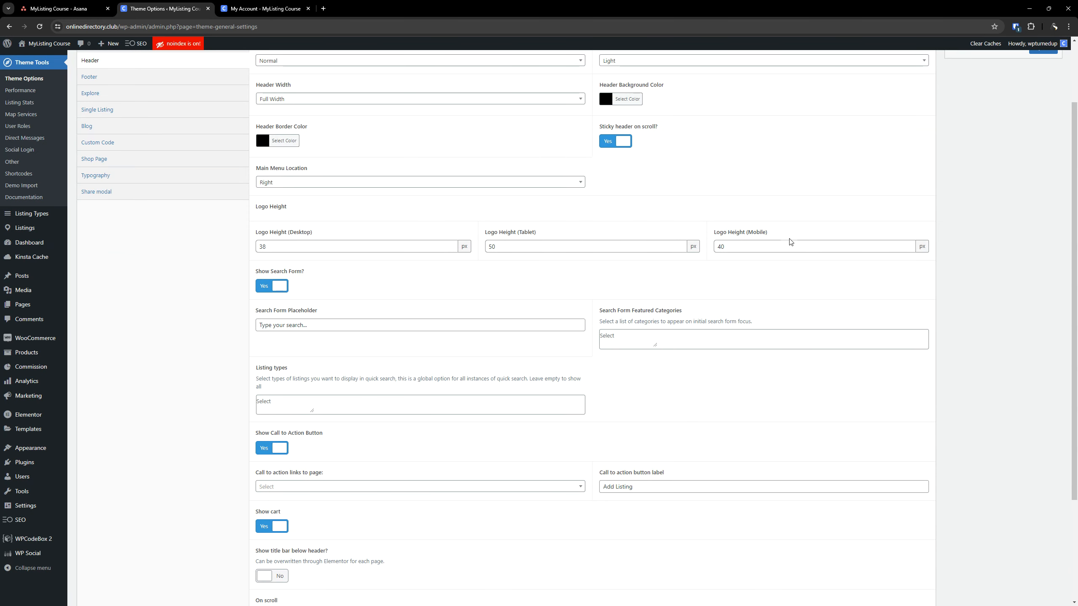
scroll(621, 426, "down", 3)
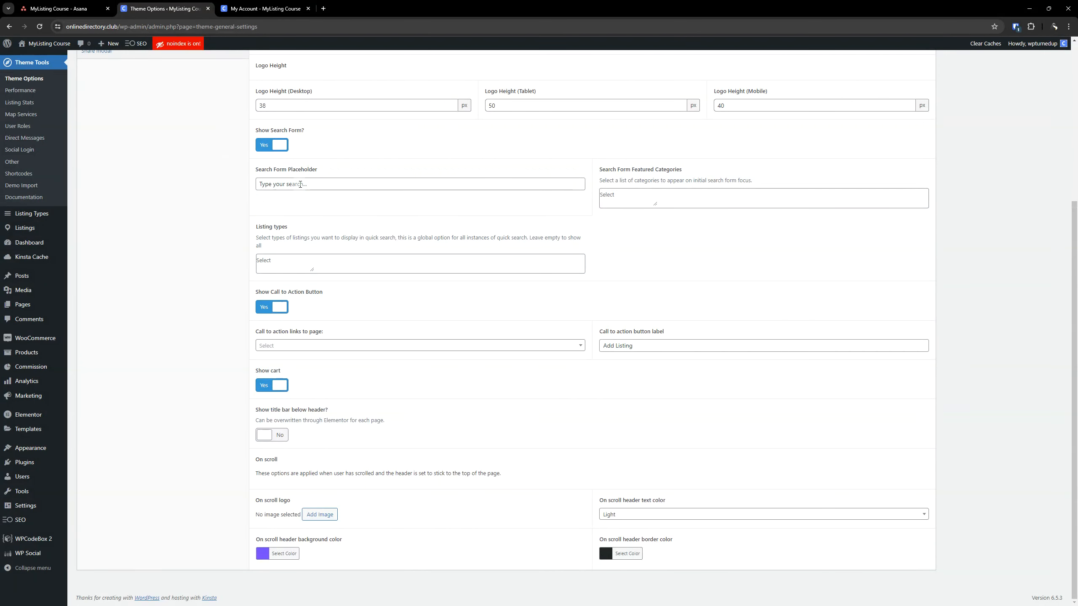
Examine the search form placeholder and the page selector for the header's call to action link
left_click(306, 187)
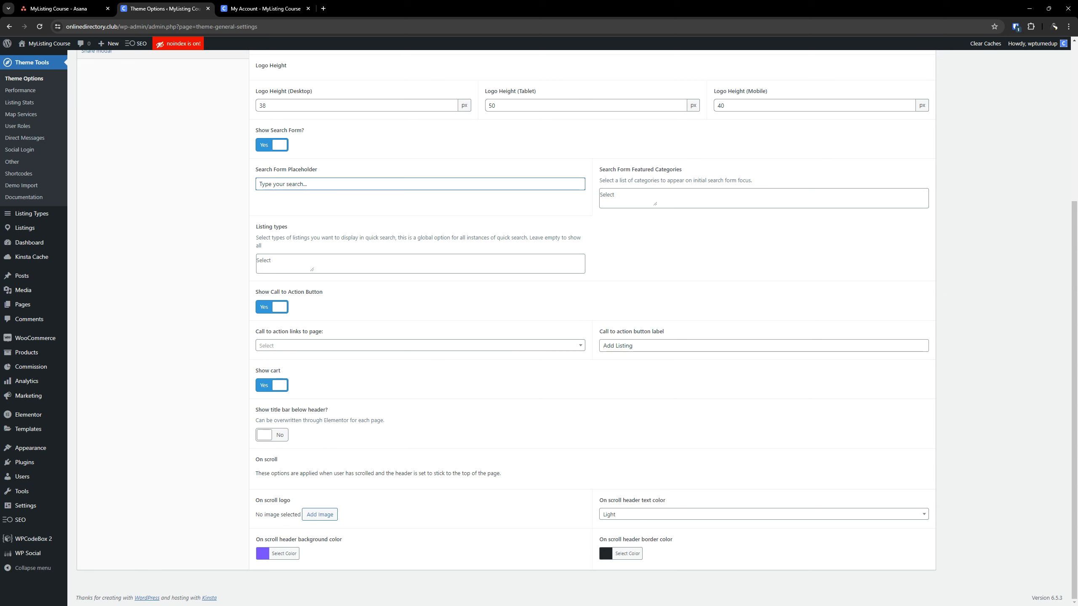
left_click(302, 346)
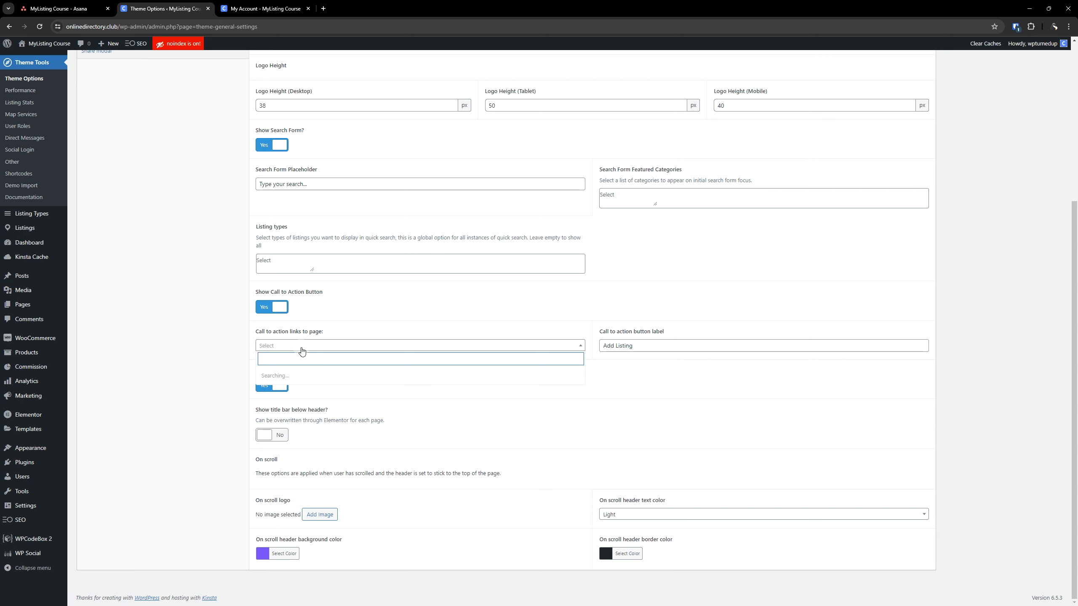
left_click(302, 348)
left_click(301, 347)
left_click(302, 347)
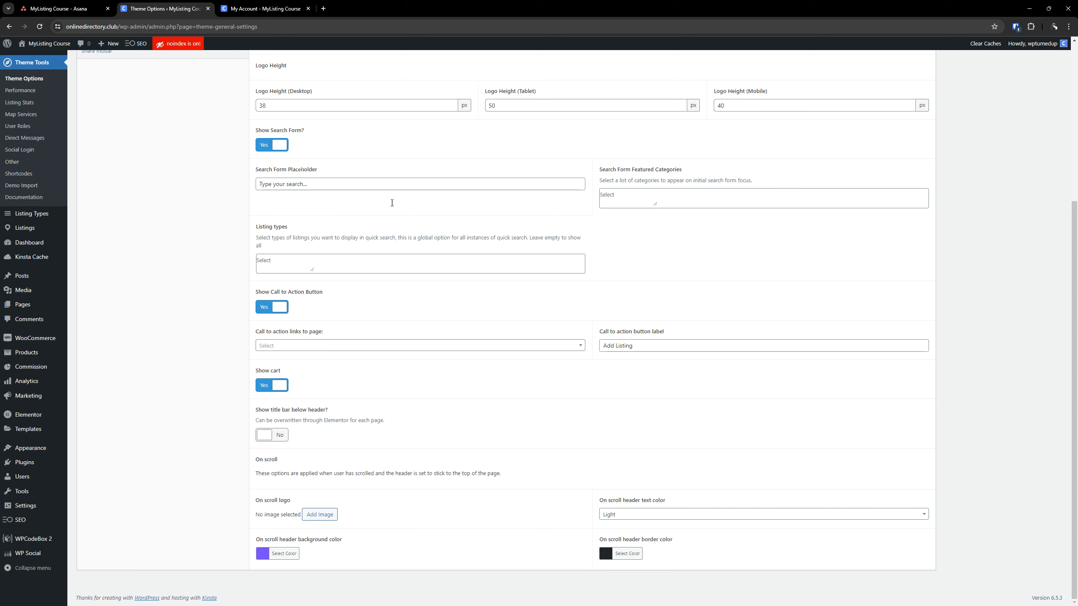
Create a new page titled "Get Started" in a separate browser tab and publish it
mouse_move(17, 304)
right_click(104, 319)
left_click(130, 330)
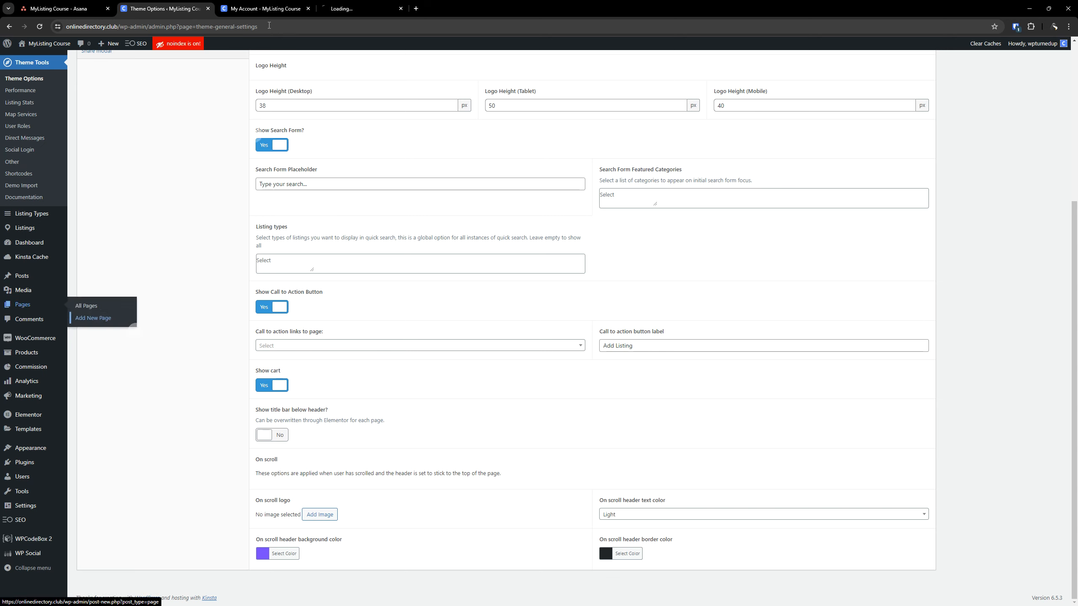
left_click(365, 8)
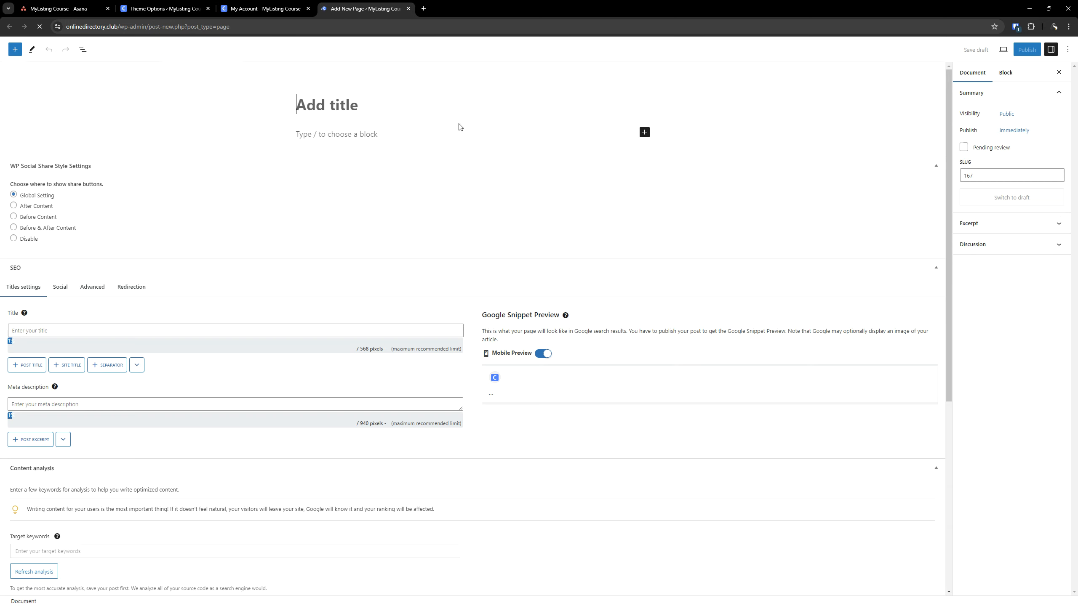
left_click(324, 111)
type("Get Started")
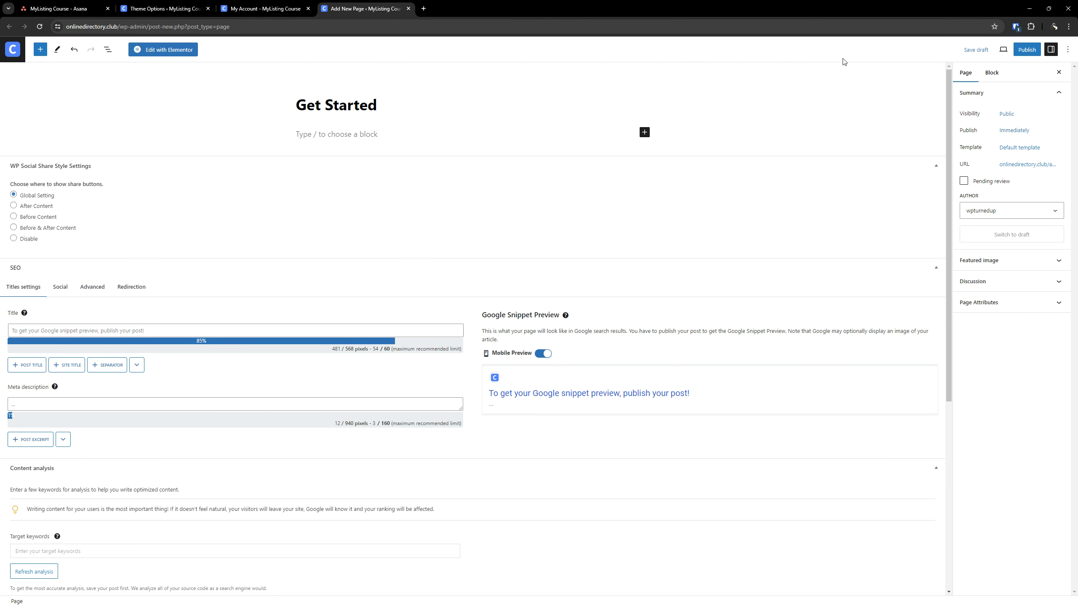
left_click(1027, 49)
left_click(990, 49)
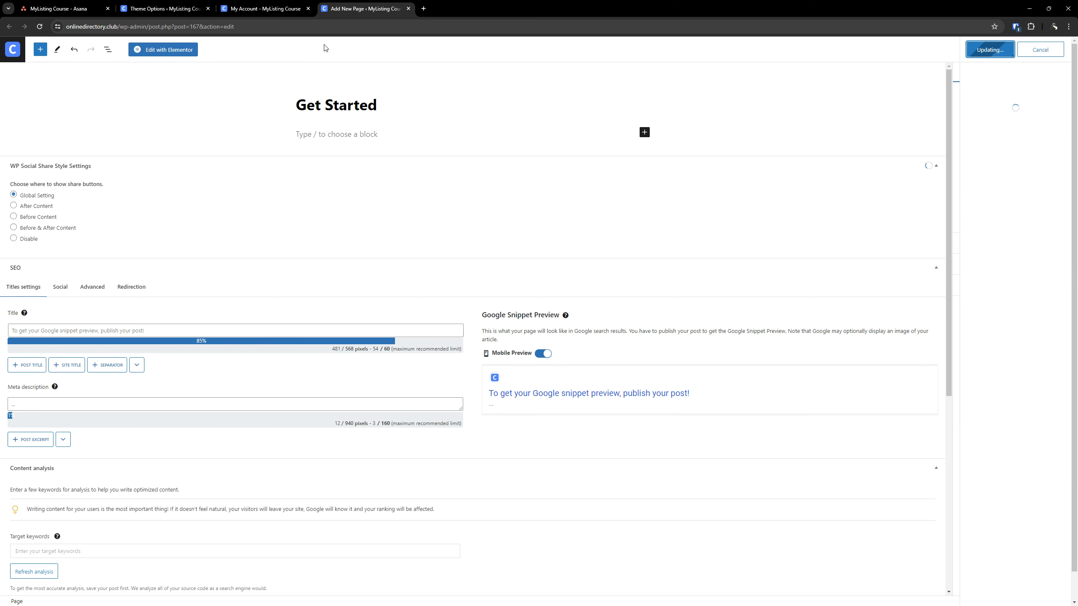
Move the new page's tab ahead of Theme Options, return to the Header settings and save them
left_click_drag(349, 5, 173, 4)
left_click(268, 4)
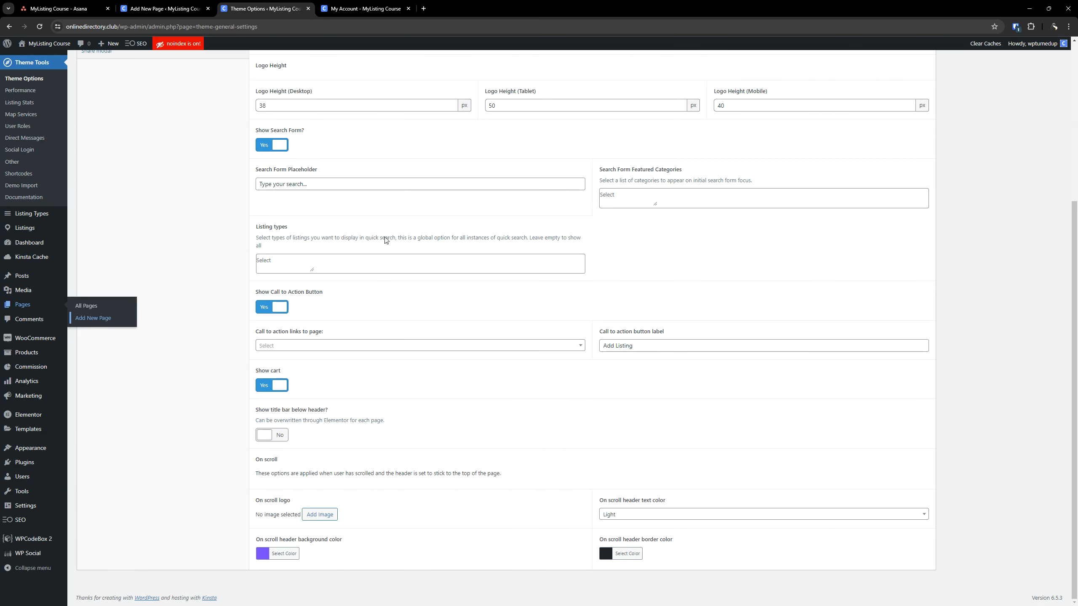
scroll(280, 348, "up", 5)
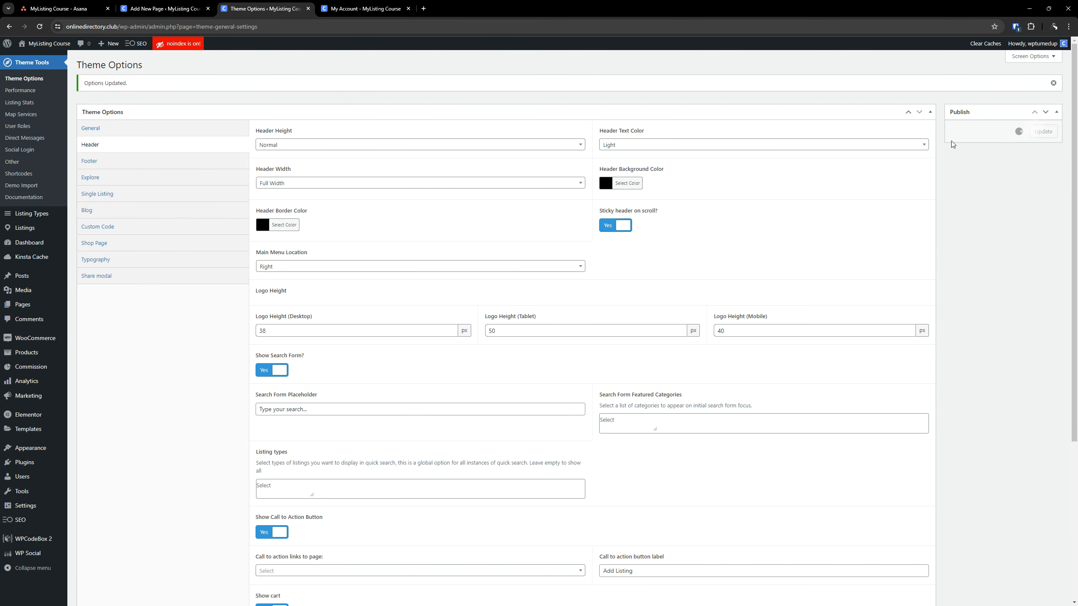
scroll(379, 281, "down", 5)
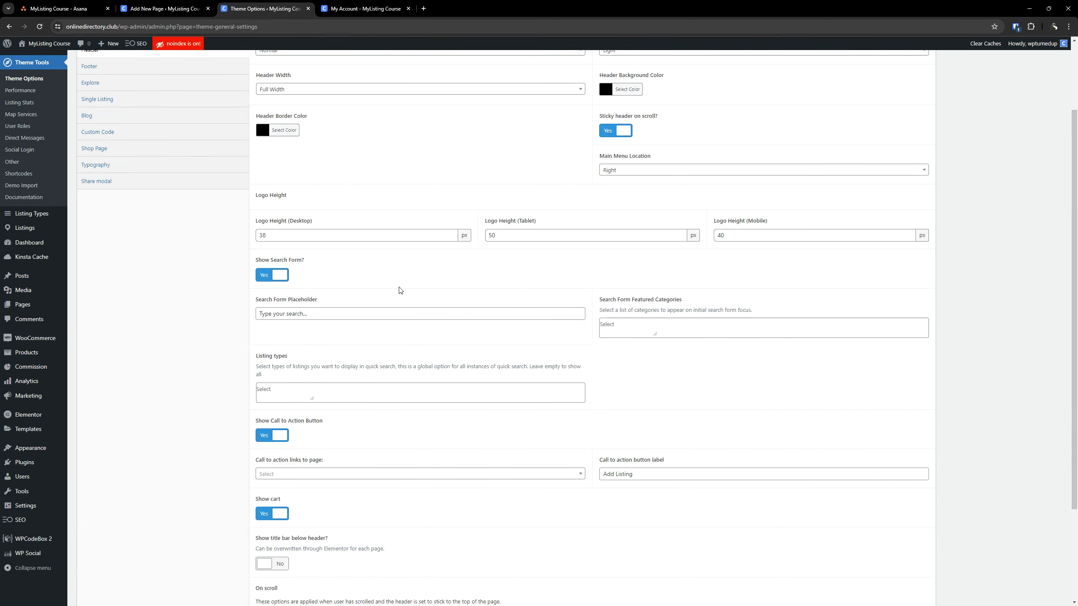
Link the header's call to action button to the Get Started page
left_click(296, 347)
scroll(289, 419, "down", 4)
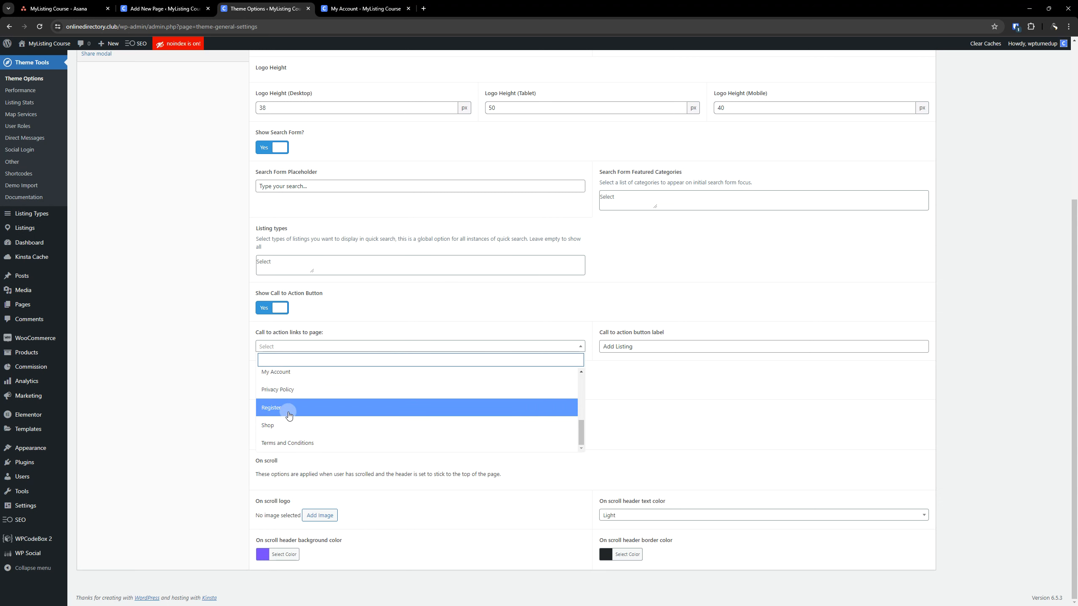
scroll(289, 414, "up", 3)
left_click(288, 387)
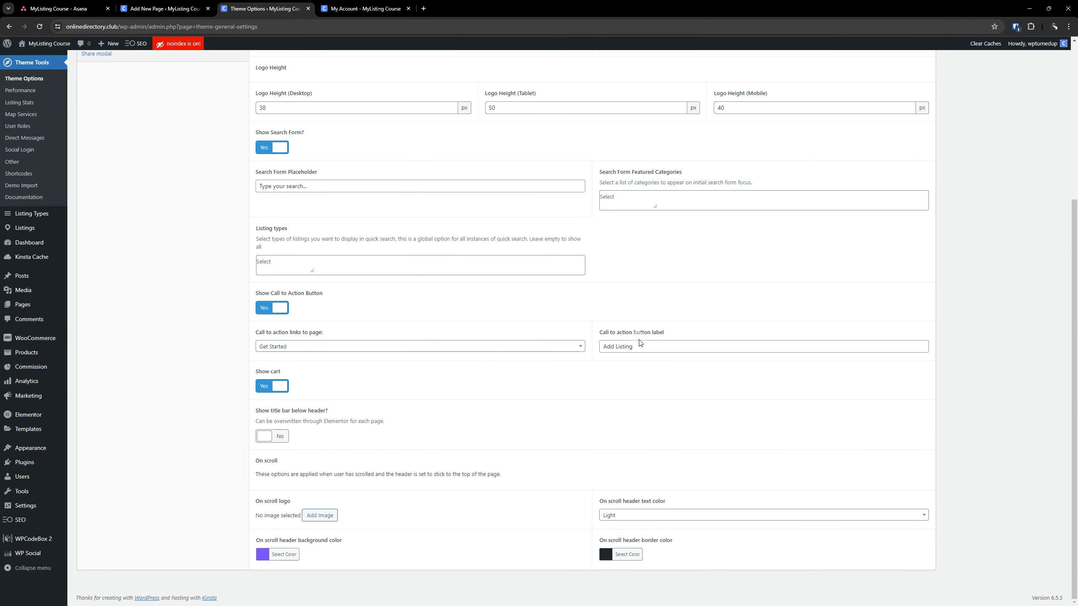
Change the header's call to action button label to "Get Started"
triple_click(656, 344)
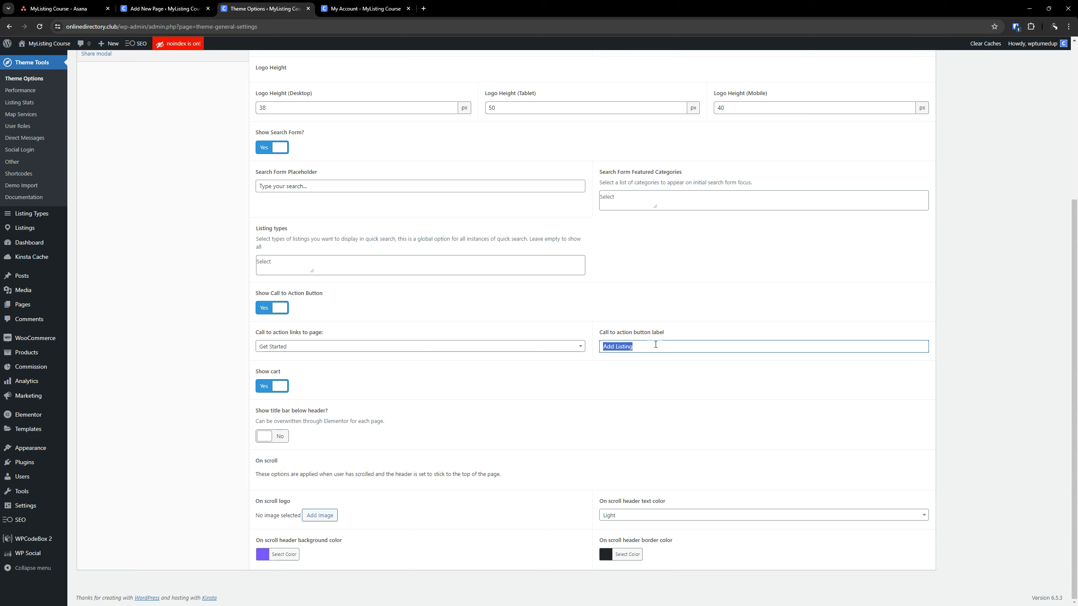
type("Get Started")
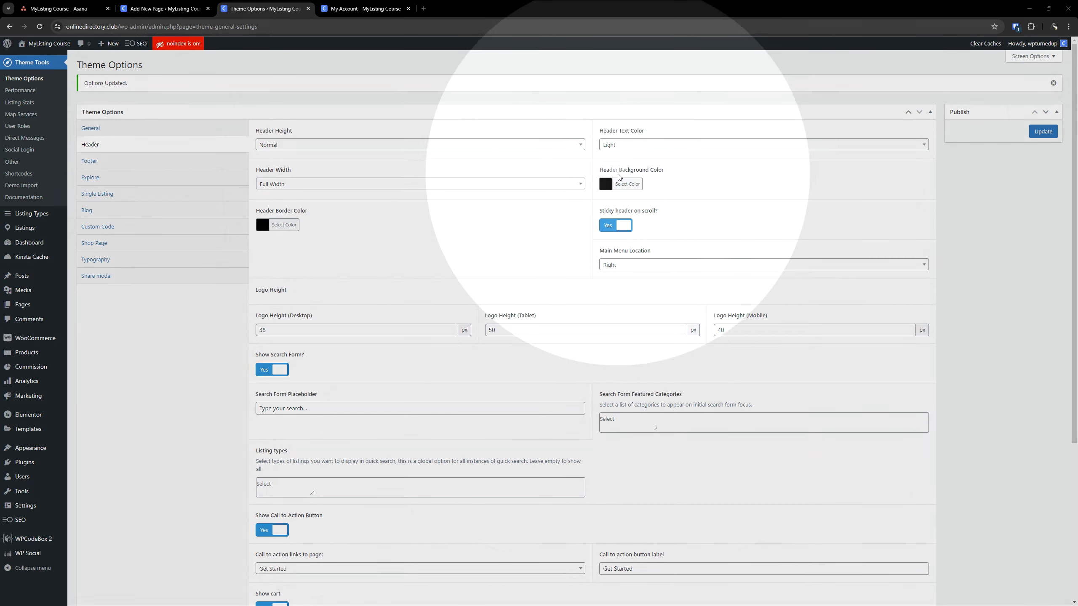
Set the on-scroll header background and border colors to the copied blue hex code, and save the theme options
scroll(469, 235, "down", 5)
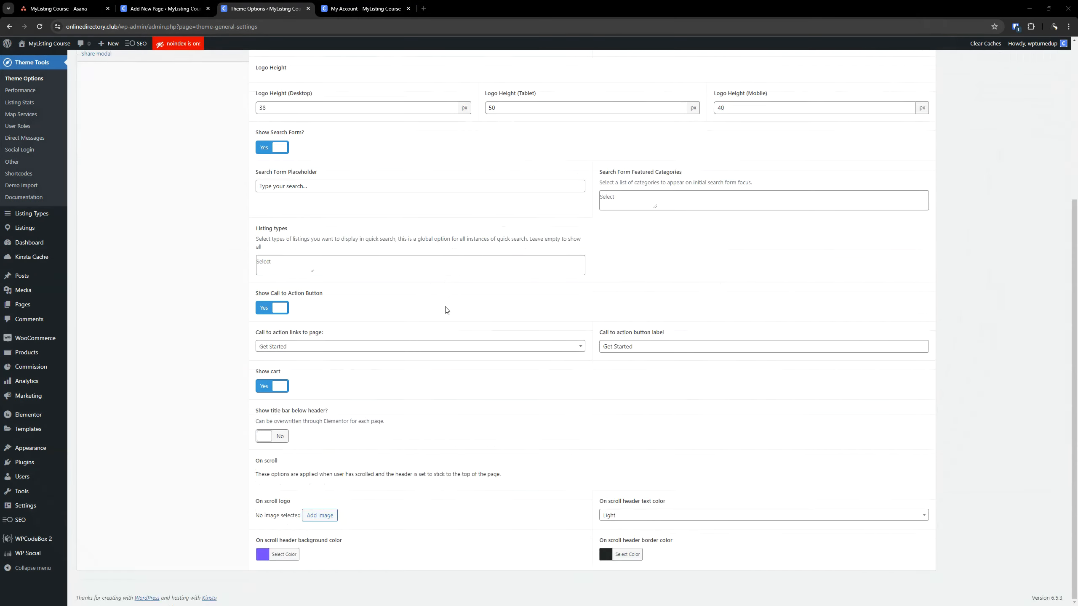
left_click(283, 555)
triple_click(314, 554)
type("#467ff7")
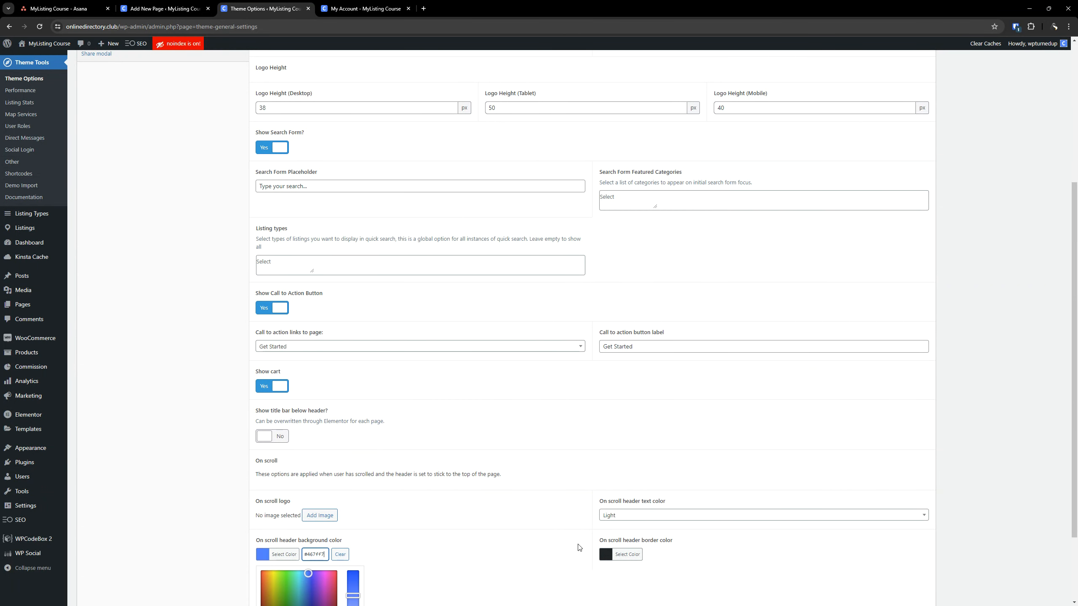
left_click(627, 554)
scroll(628, 552, "down", 2)
triple_click(658, 456)
type("#467ff7")
left_click(741, 467)
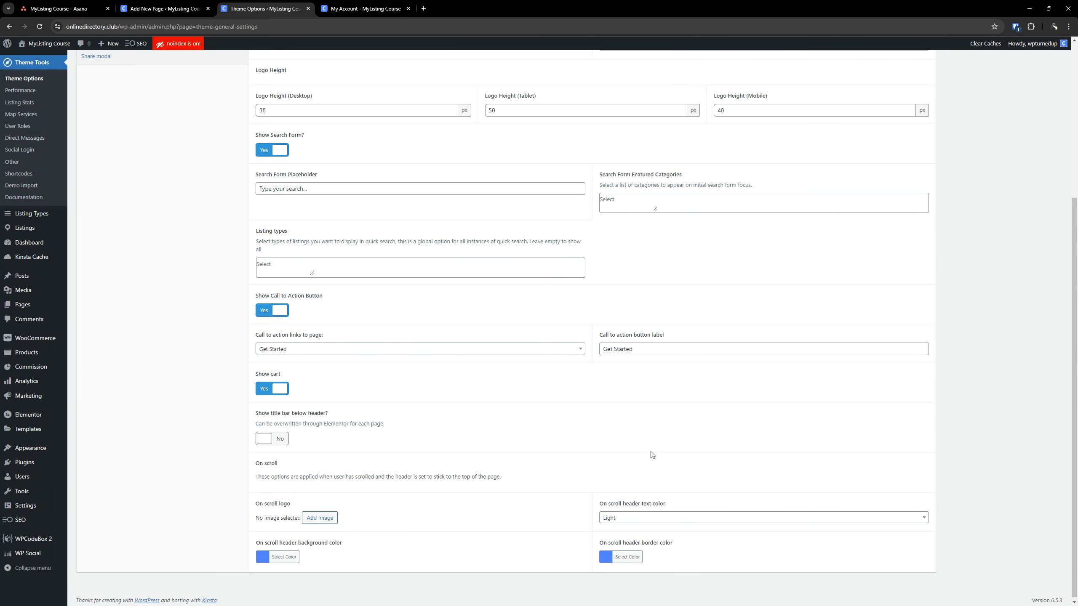
scroll(649, 463, "up", 5)
left_click(1045, 137)
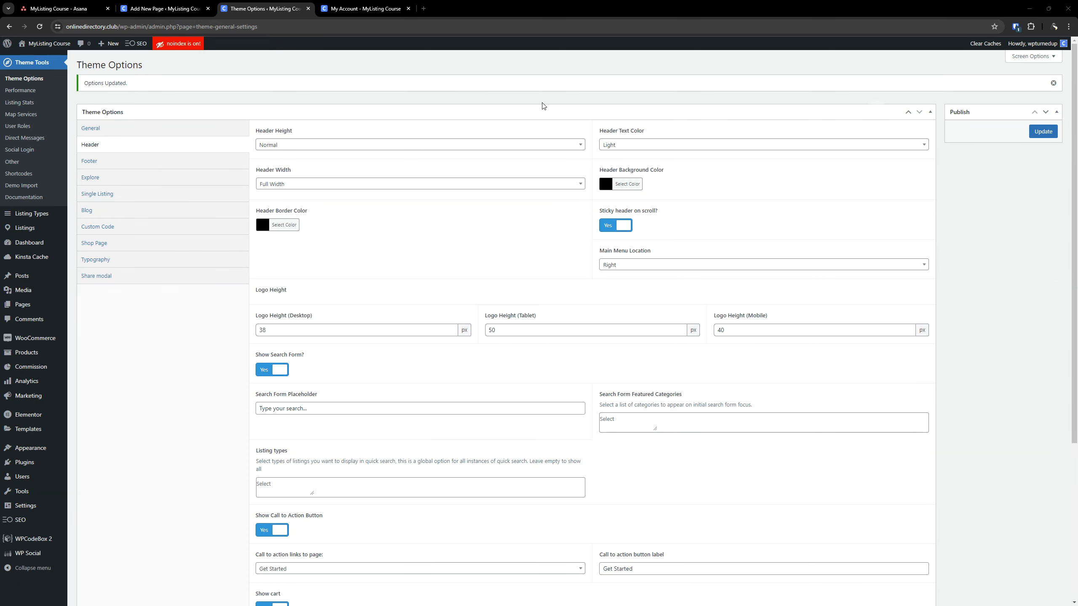
Open the Footer settings and examine the existing footer on the My Account page
left_click(138, 164)
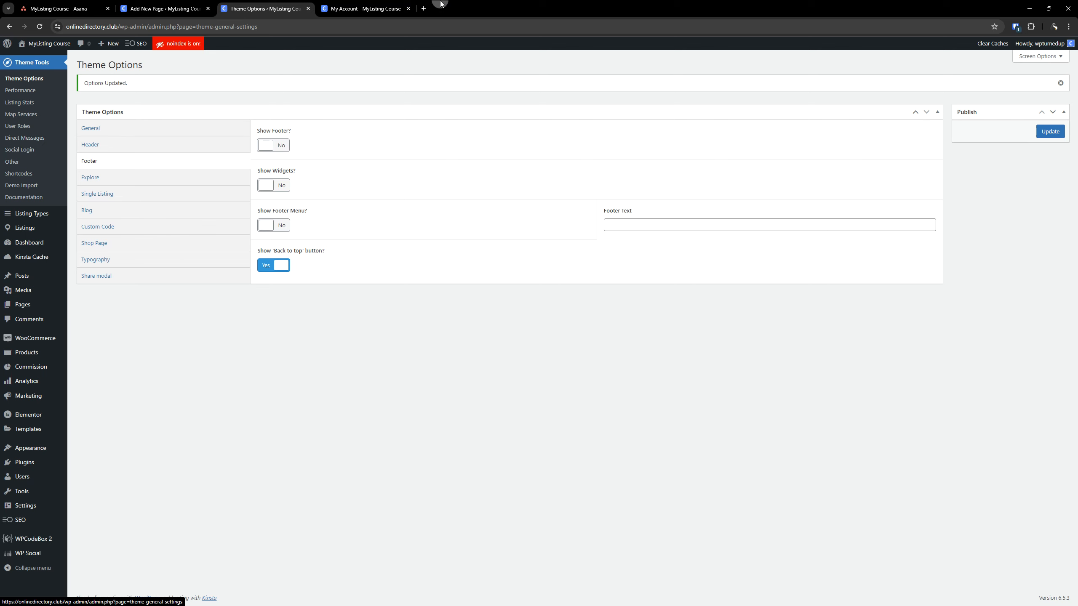
left_click(363, 8)
scroll(528, 483, "down", 3)
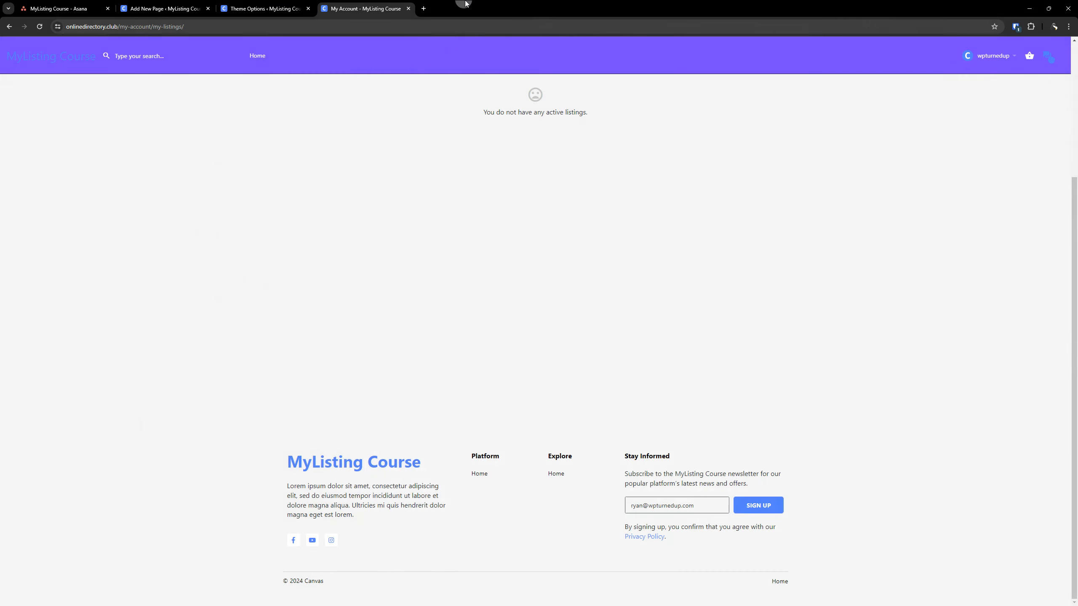
left_click(263, 8)
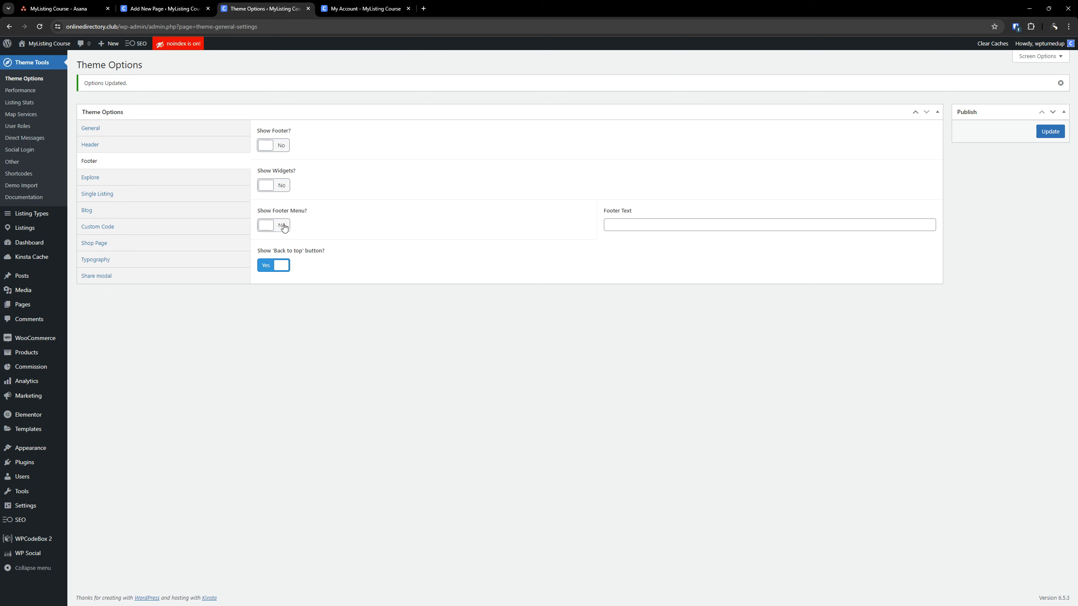
Try enabling the theme footer, its widgets and its footer menu, and switch all three off again
left_click(283, 147)
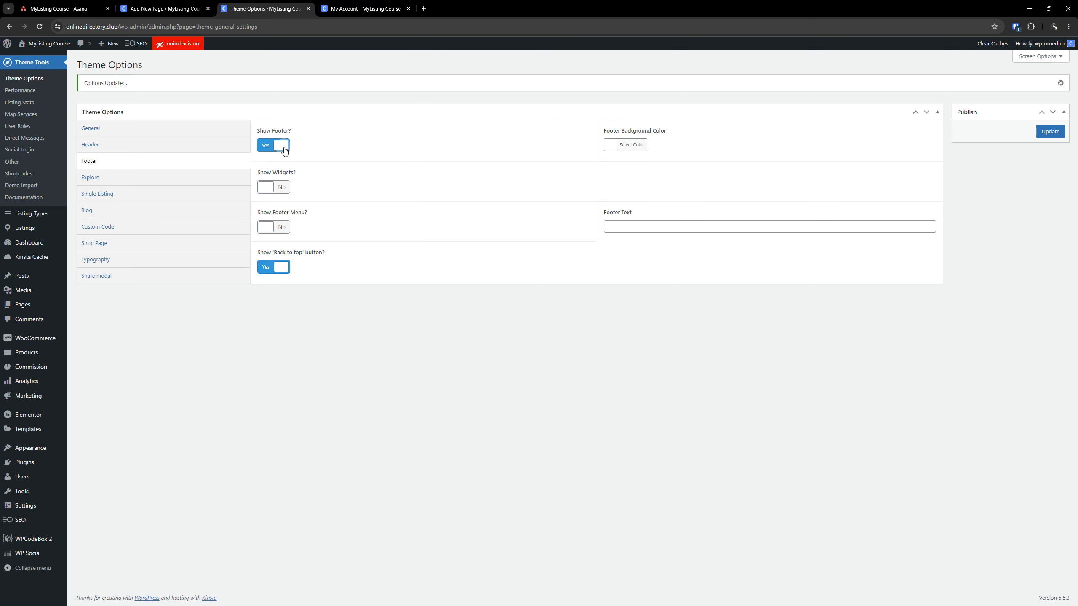
left_click(276, 190)
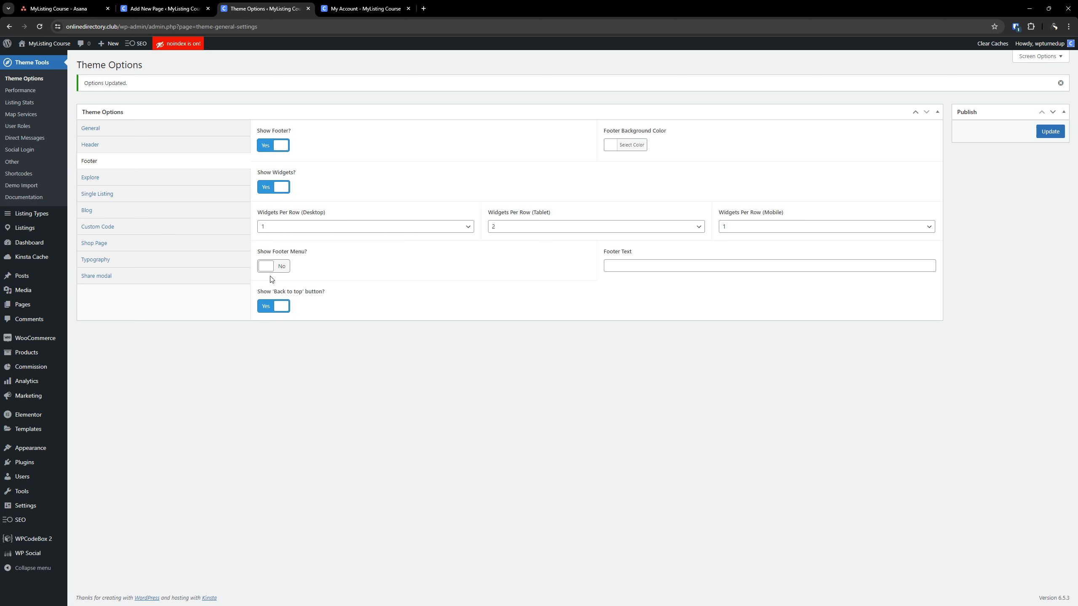
left_click(283, 269)
left_click(617, 267)
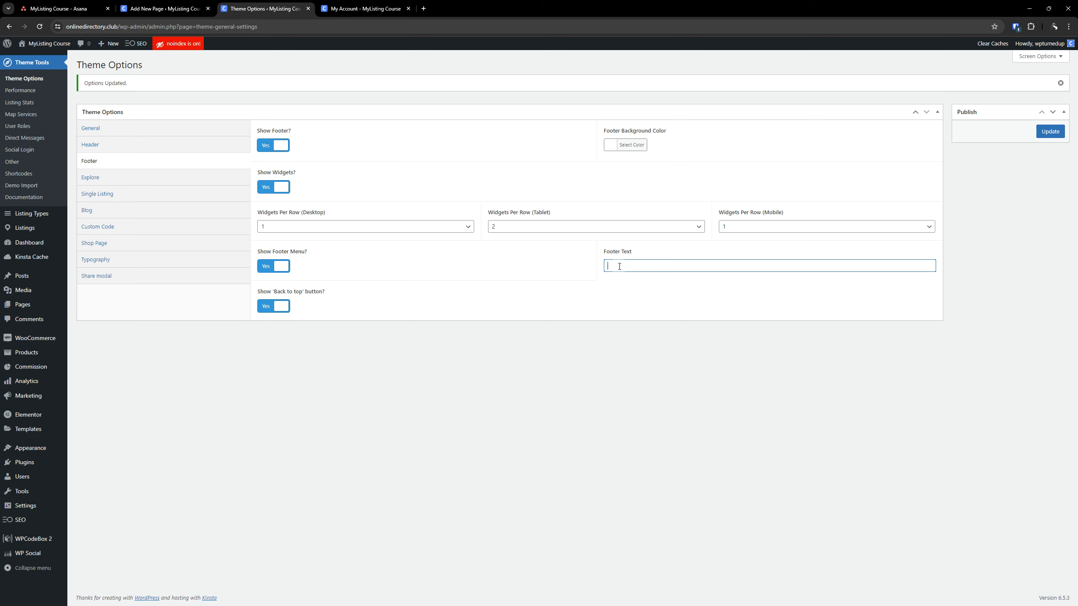
type("Cop")
key("BackSpace")
key("BackSpace")
left_click(266, 267)
left_click(267, 191)
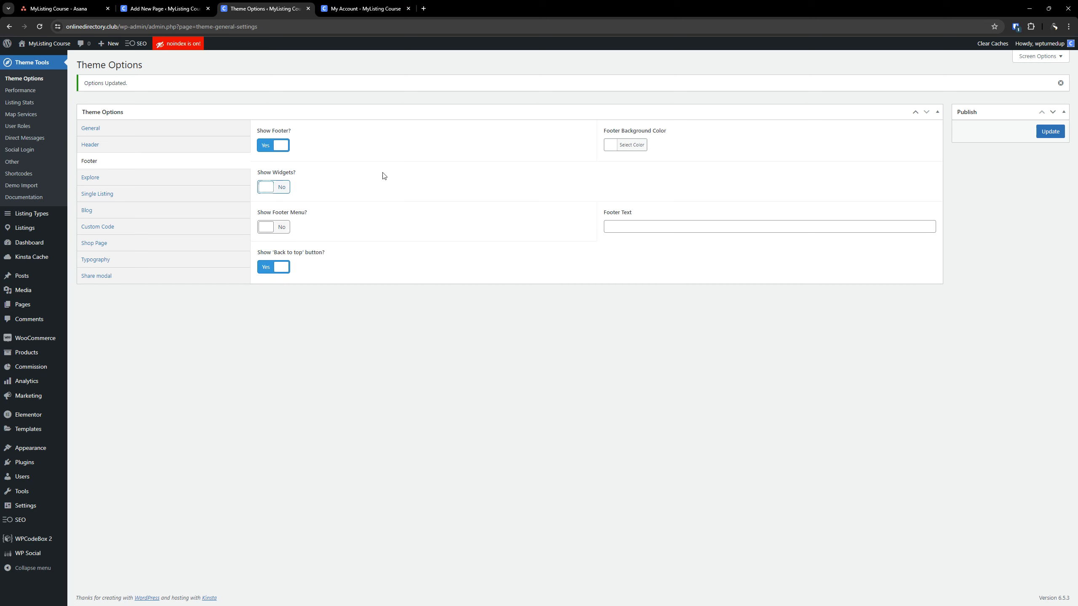
left_click(273, 146)
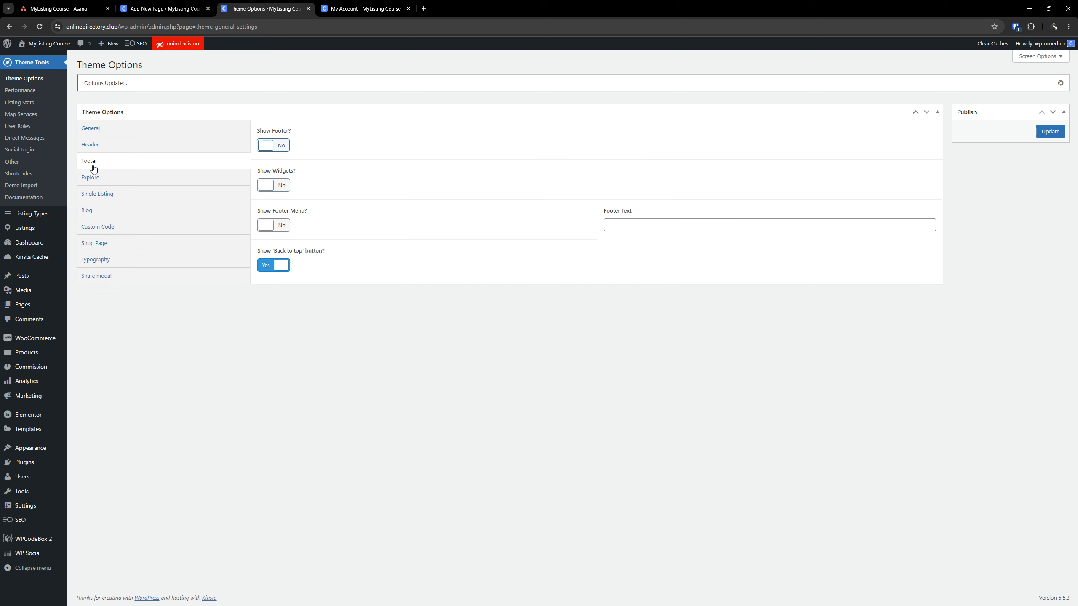
Open the Explore settings and check the page selector for the default Explore Listings page
left_click(112, 176)
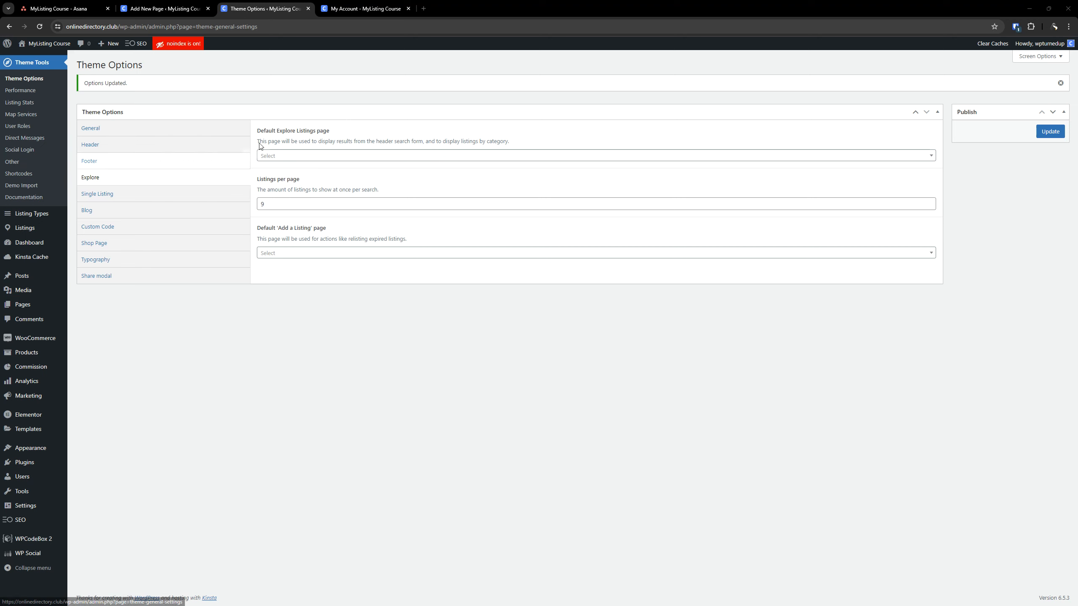
left_click(292, 155)
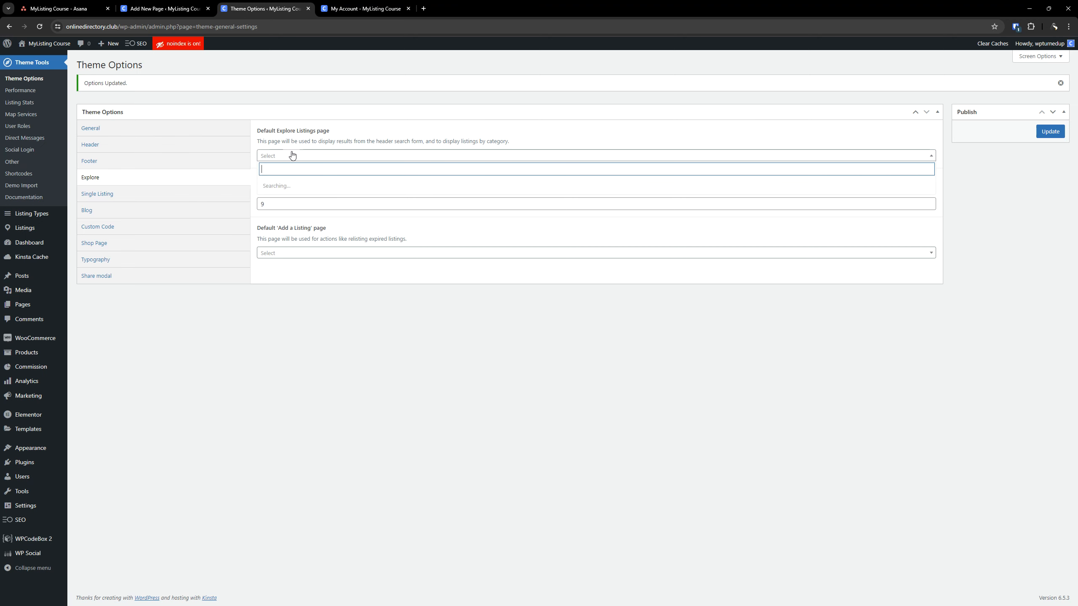
left_click(292, 155)
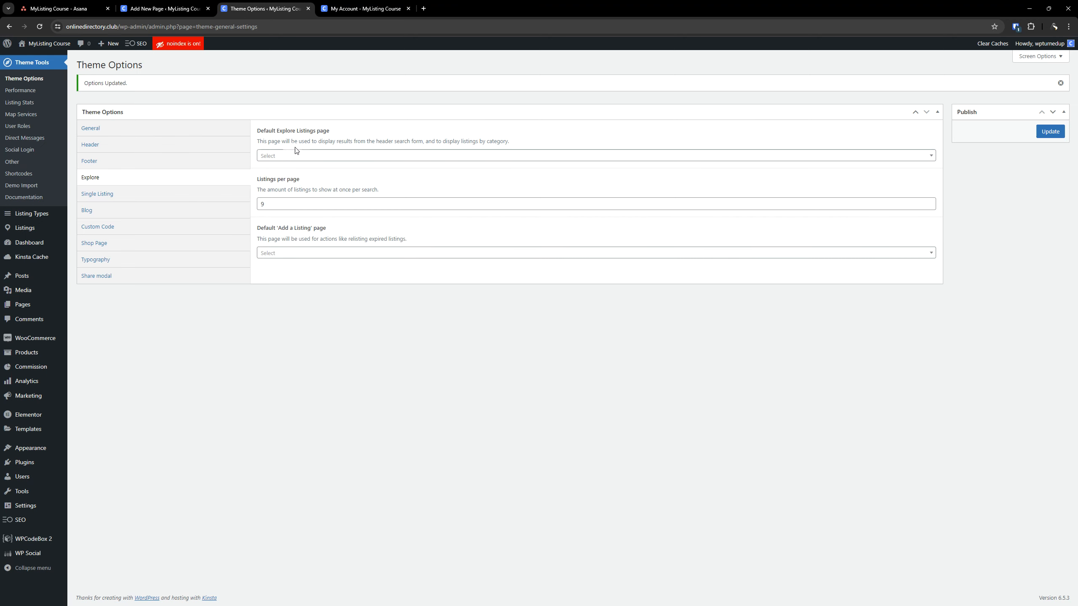
Create a new page titled "Explore" in the page editor's browser tab and publish it
left_click(182, 7)
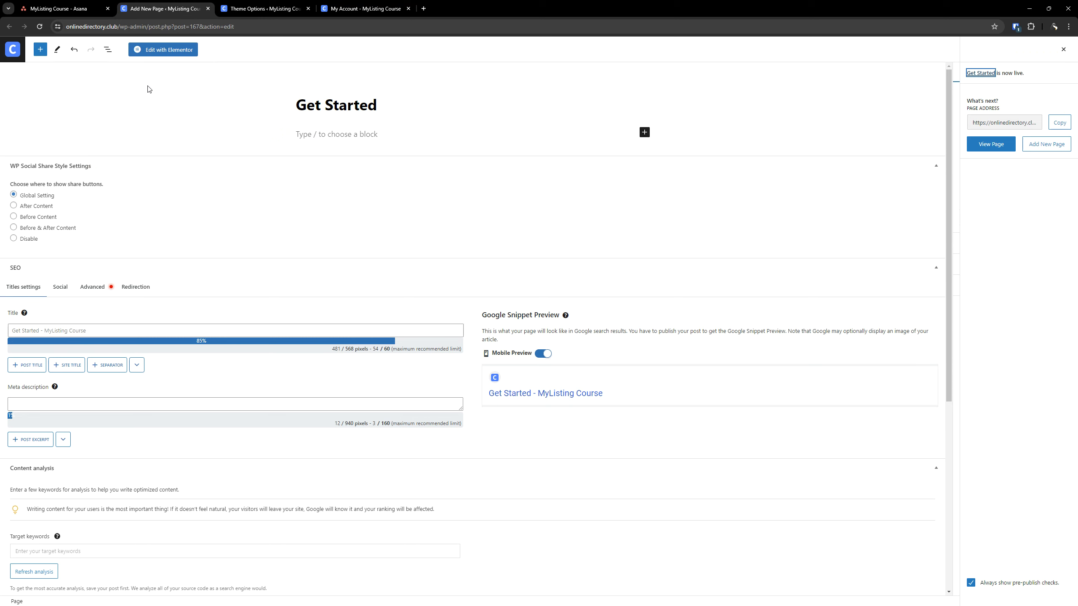
left_click(41, 49)
left_click(17, 50)
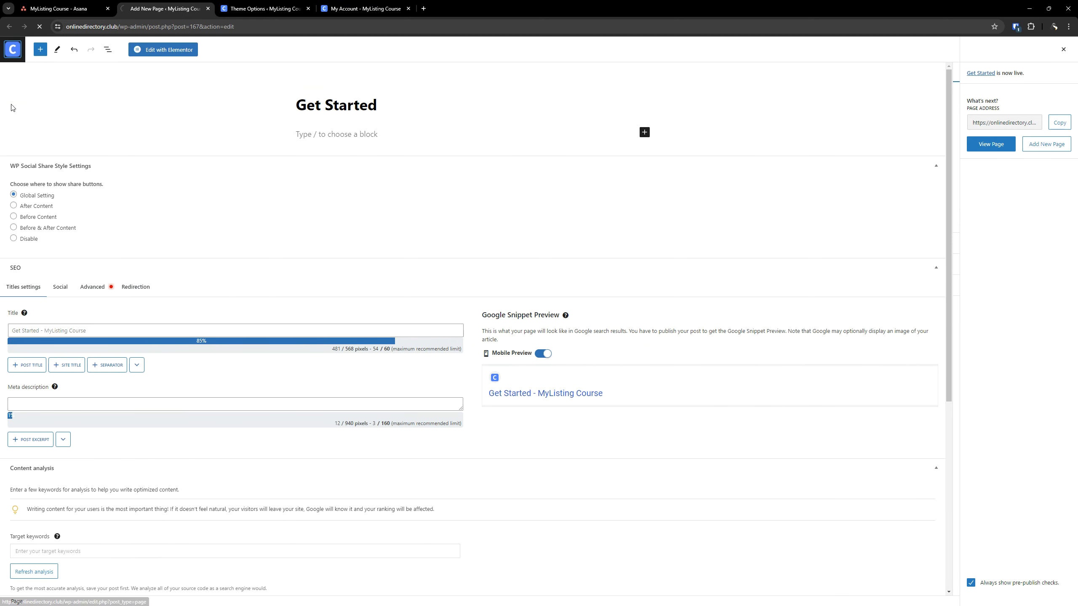
left_click(137, 68)
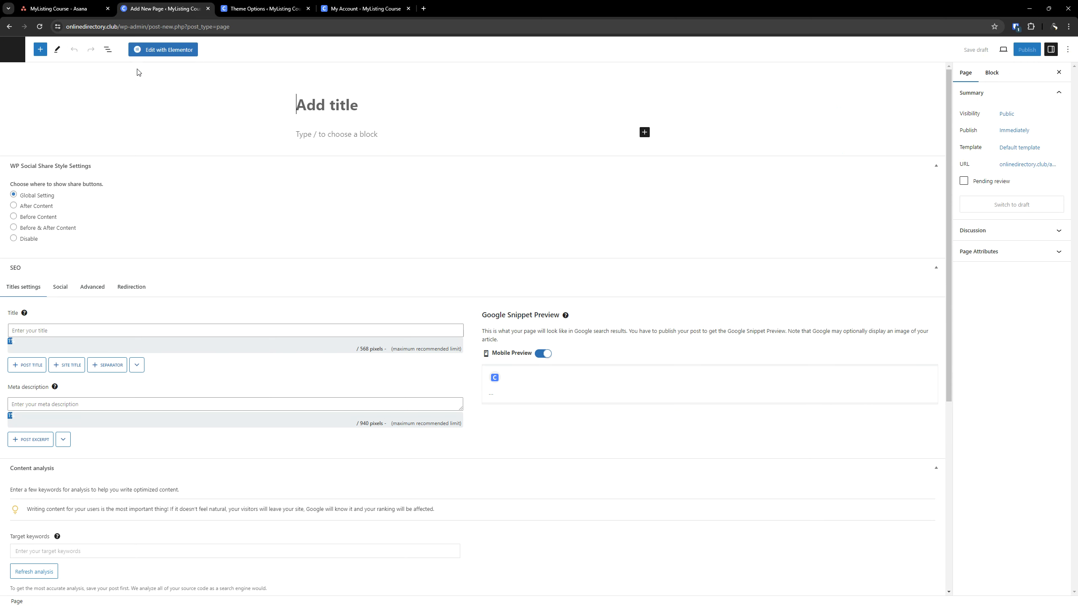
left_click(316, 110)
type("Explore")
left_click(1027, 49)
left_click(999, 52)
Return to Theme Options, save to reload the settings, and choose Explore as the default Explore Listings page
key("ctrl+Tab")
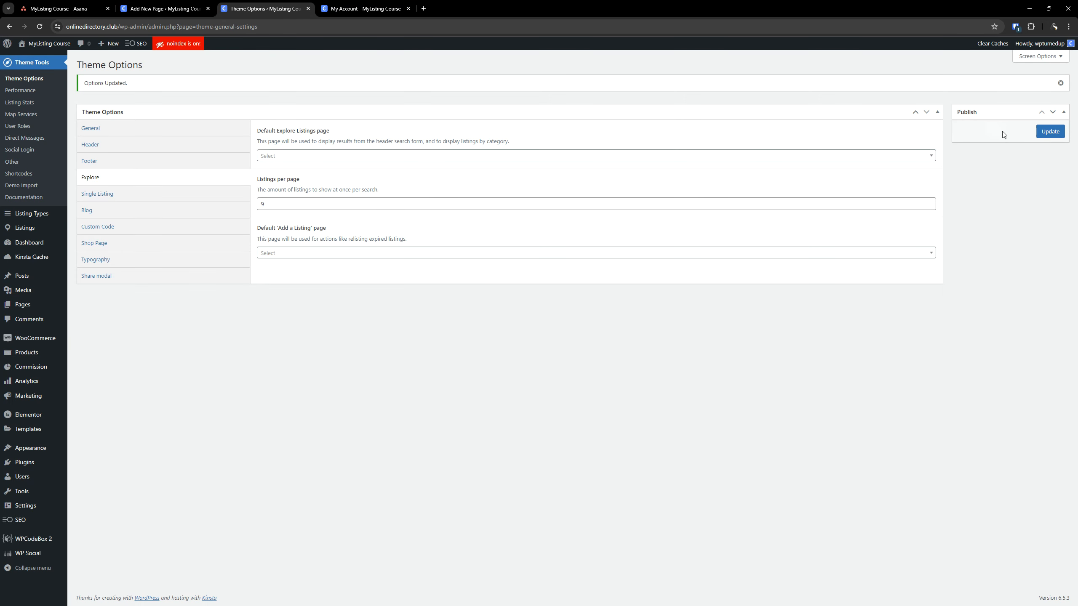
left_click(1045, 132)
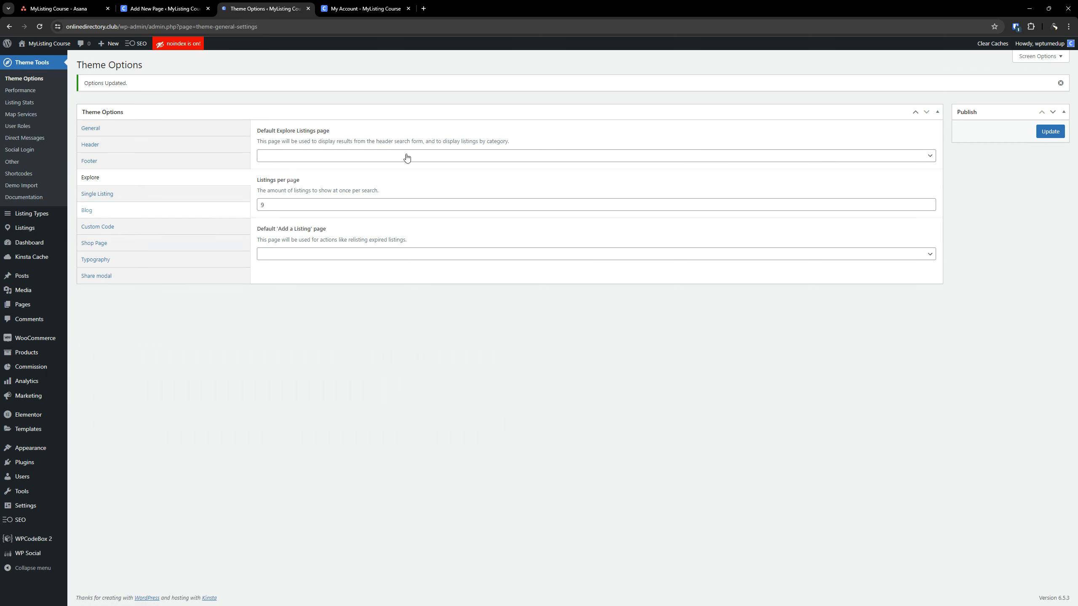
left_click(284, 156)
scroll(287, 199, "down", 5)
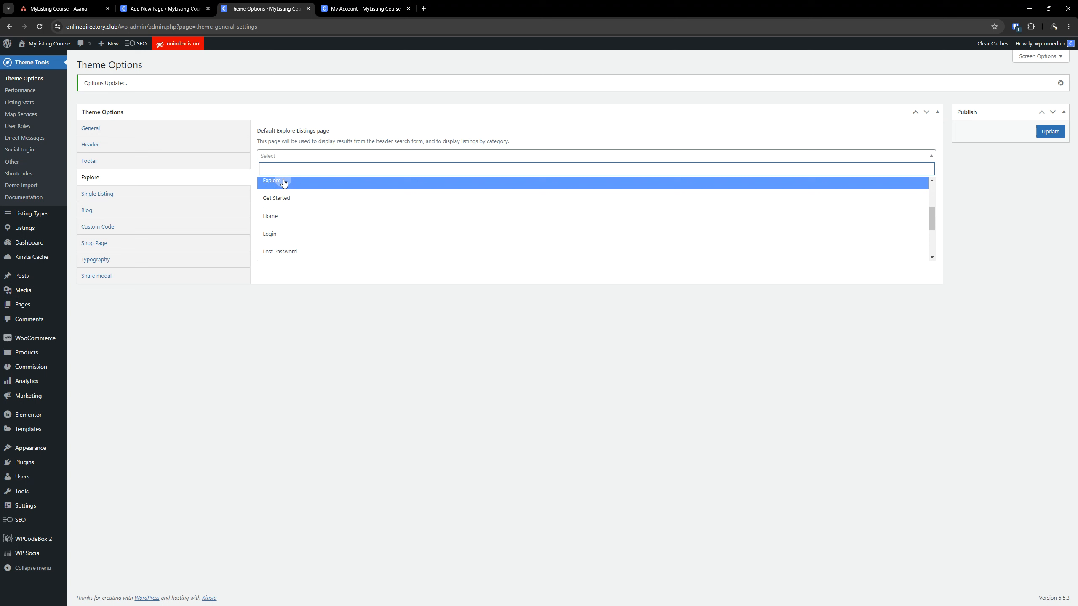
left_click(280, 181)
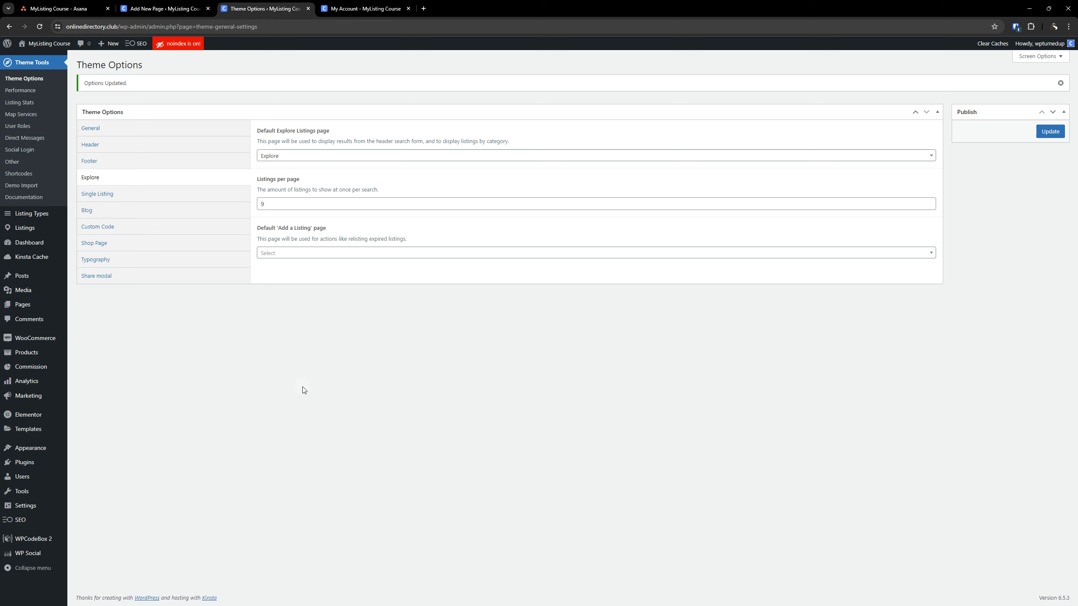
Set the number of listings per page in the Explore settings to 99
left_click(313, 206)
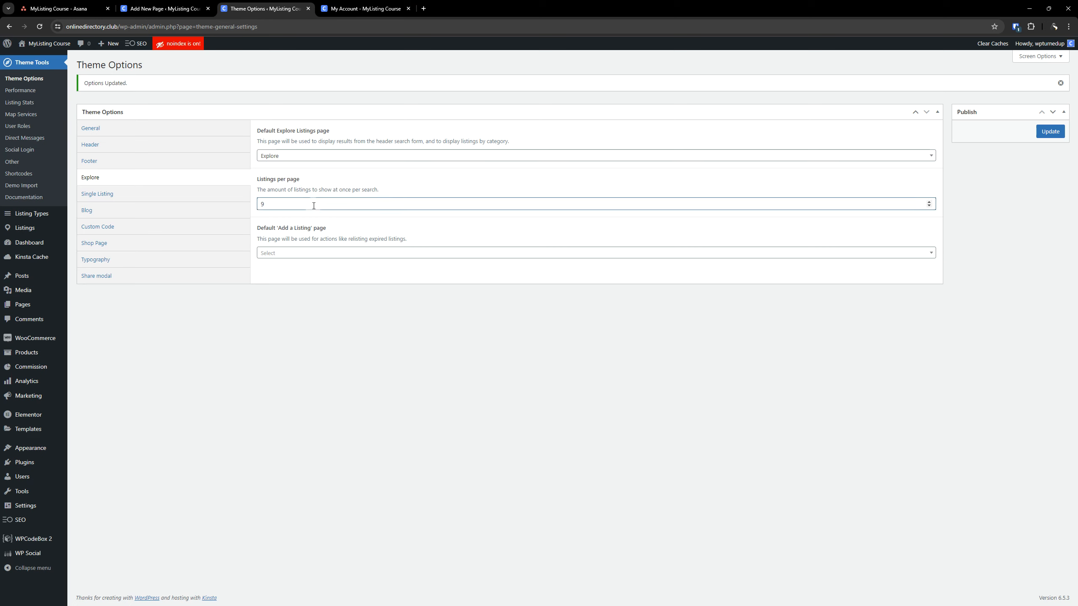
type("9")
left_click(468, 346)
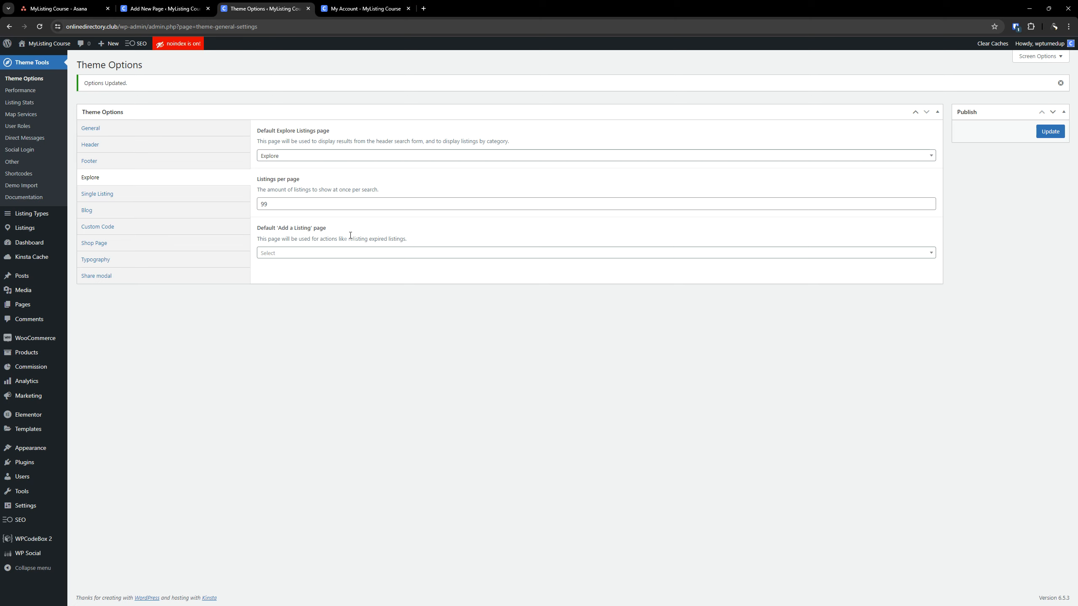
Check the default 'Add a Listing' page selector, and publish a new page titled "Add Listing" from a separate browser tab
left_click(321, 254)
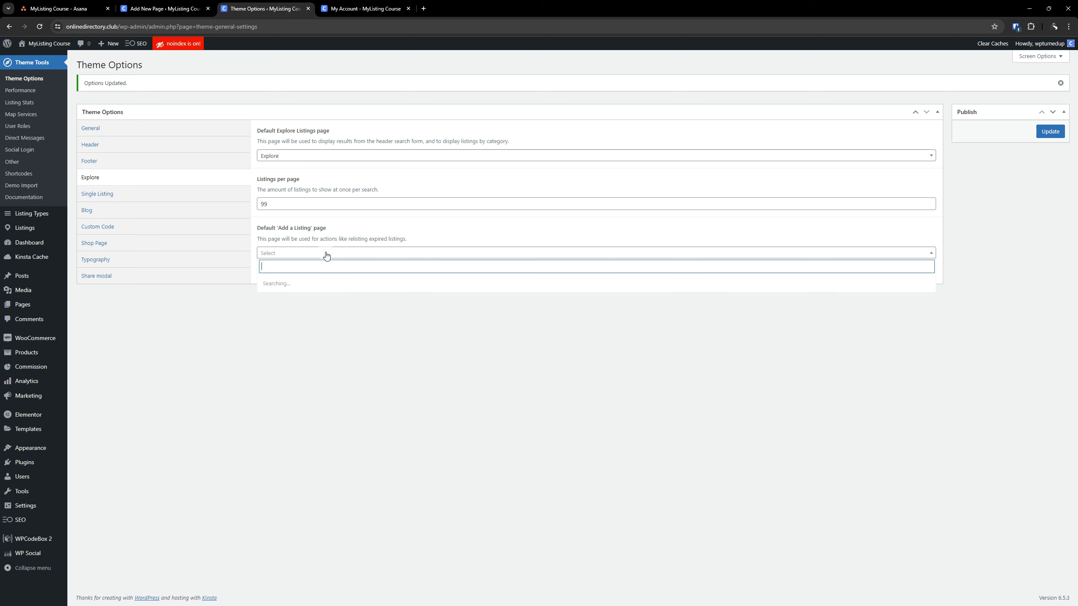
left_click(324, 253)
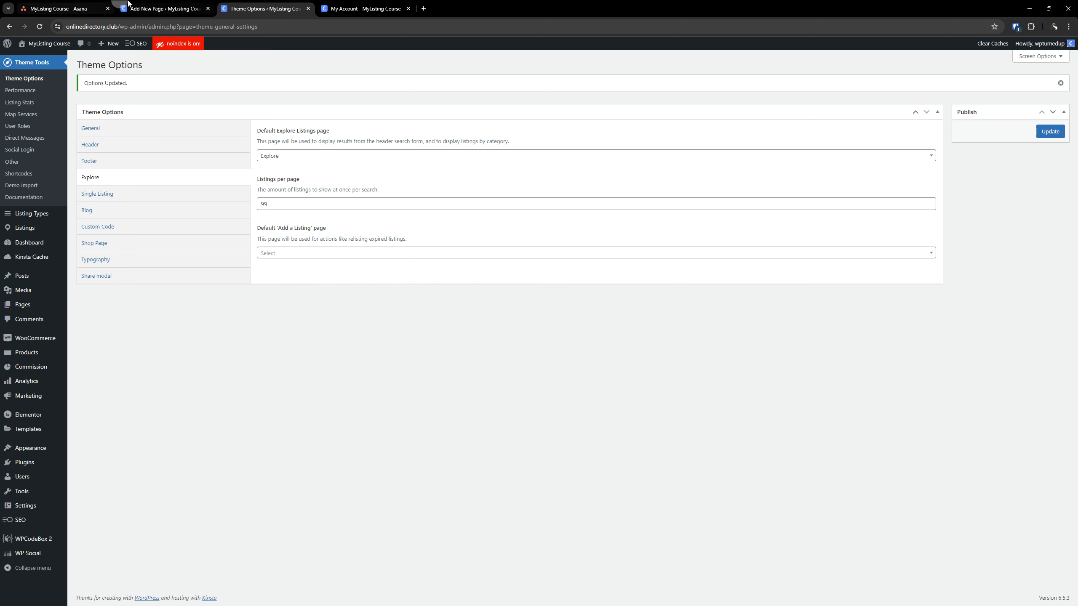
left_click(165, 9)
left_click(13, 54)
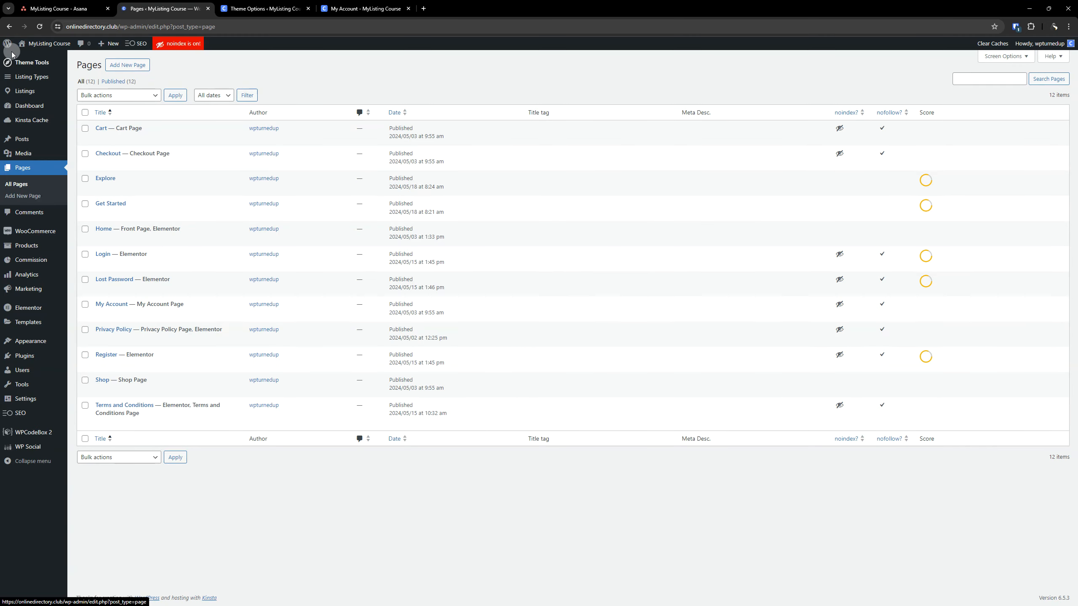
right_click(132, 64)
left_click(170, 71)
left_click(263, 9)
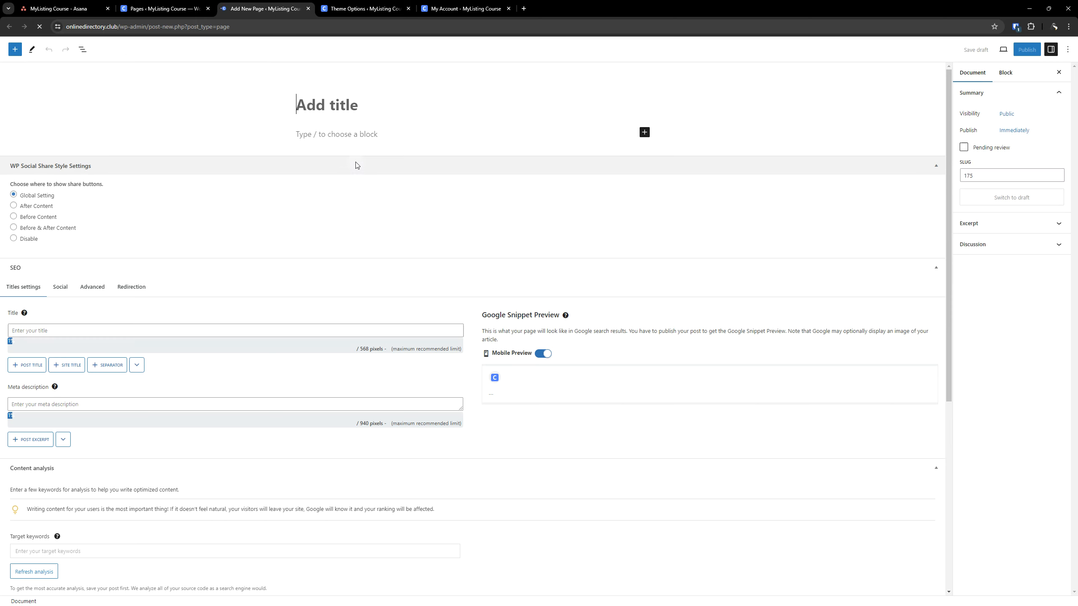
type("Add Listing")
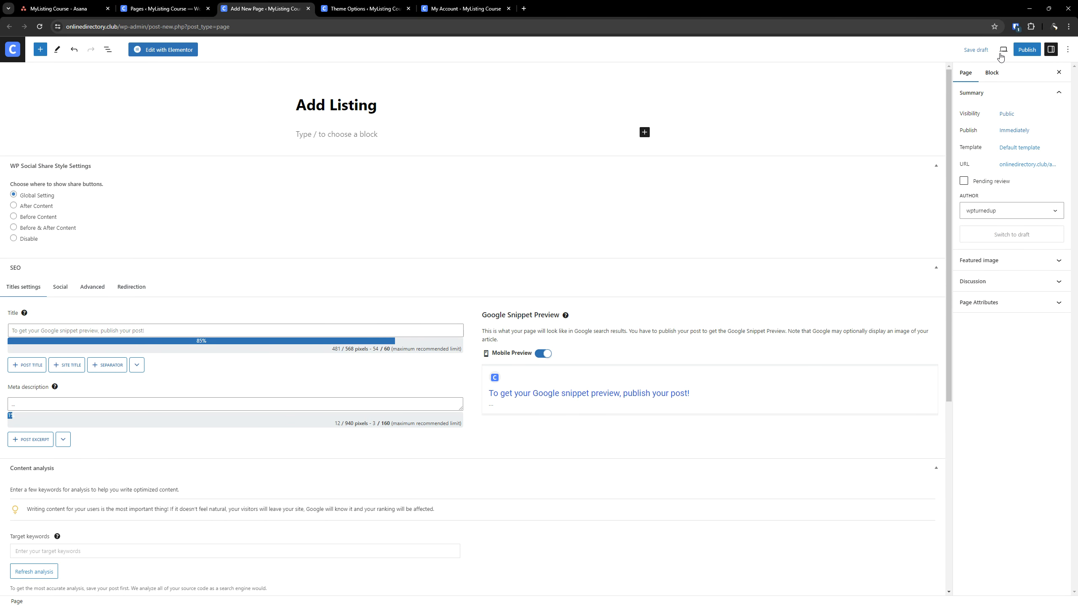
left_click(1026, 49)
left_click(994, 49)
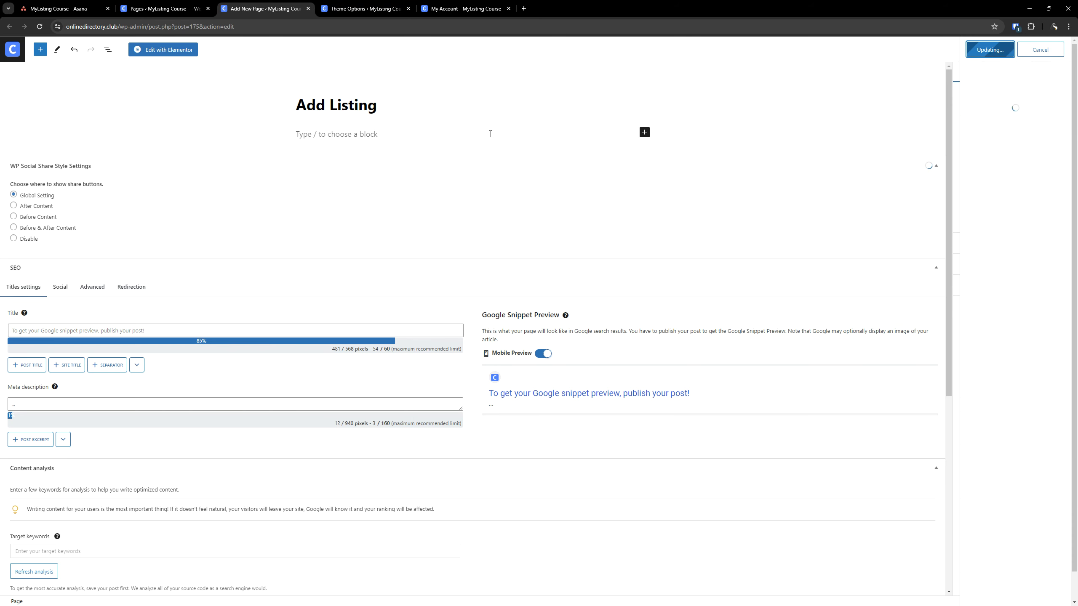
Return to Theme Options, reload by saving, assign Add Listing as the default 'Add a Listing' page and save the options
key("ctrl+Tab")
left_click(1047, 133)
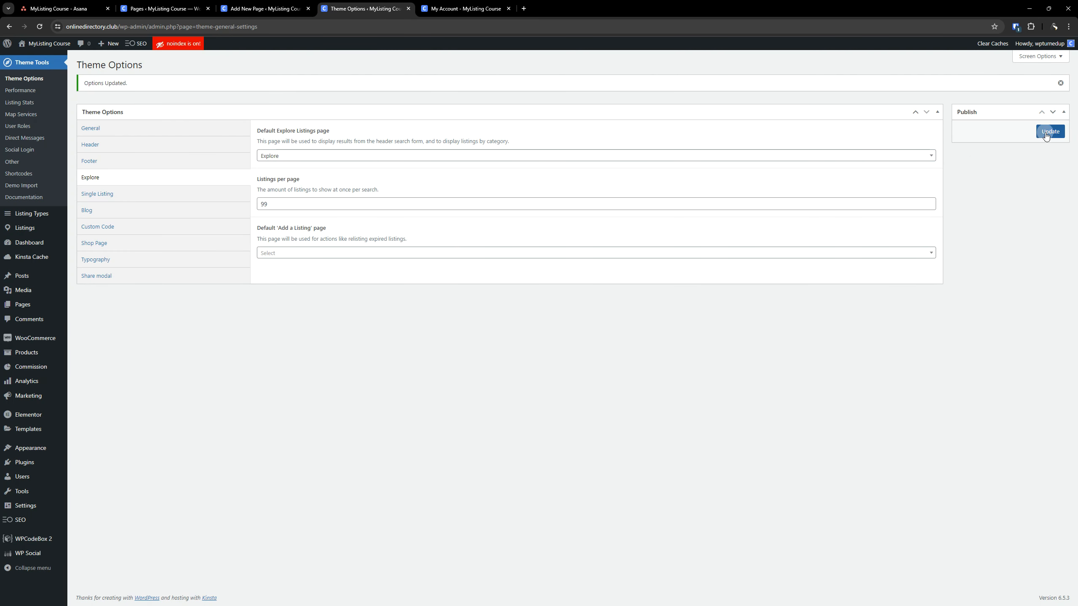
left_click(314, 253)
left_click(295, 325)
left_click(1055, 133)
Open the Single Listing settings and set the header background color to black (#000000)
left_click(116, 196)
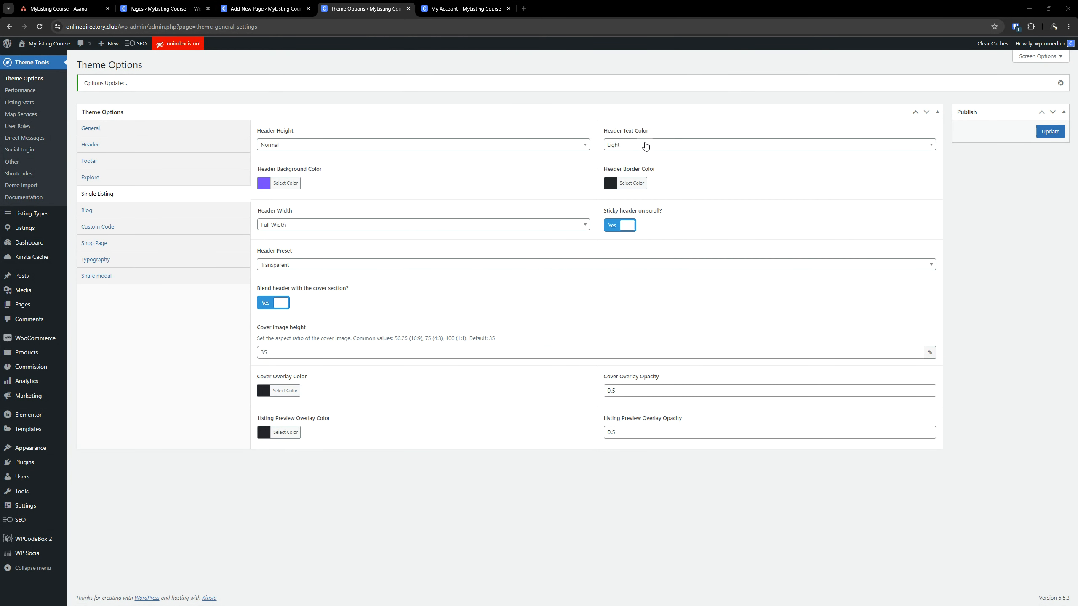
left_click(280, 184)
left_click(266, 281)
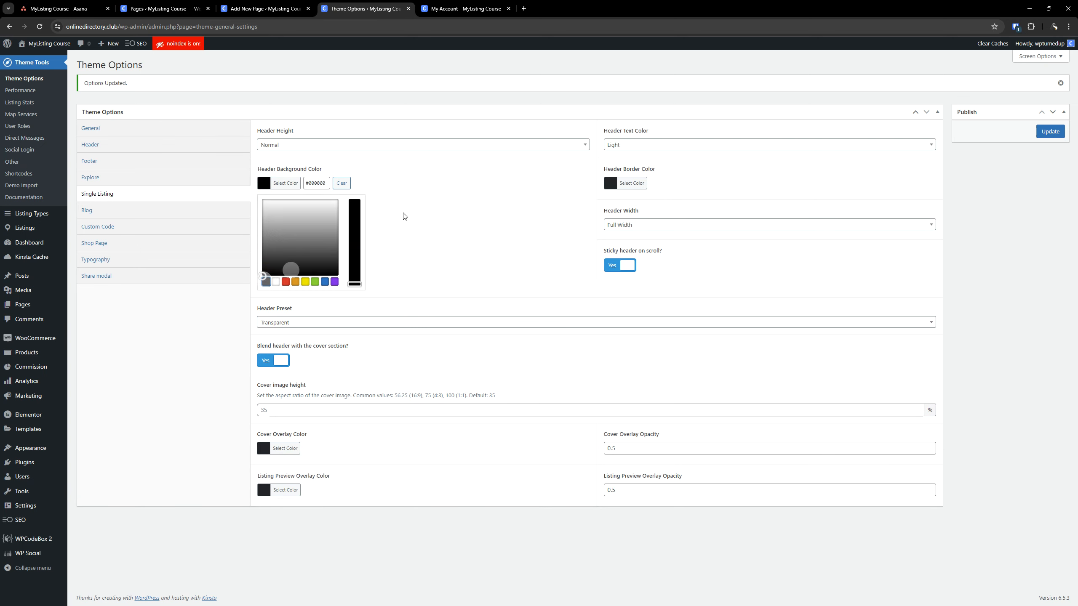
Set the Single Listing header border color to black
left_click(632, 184)
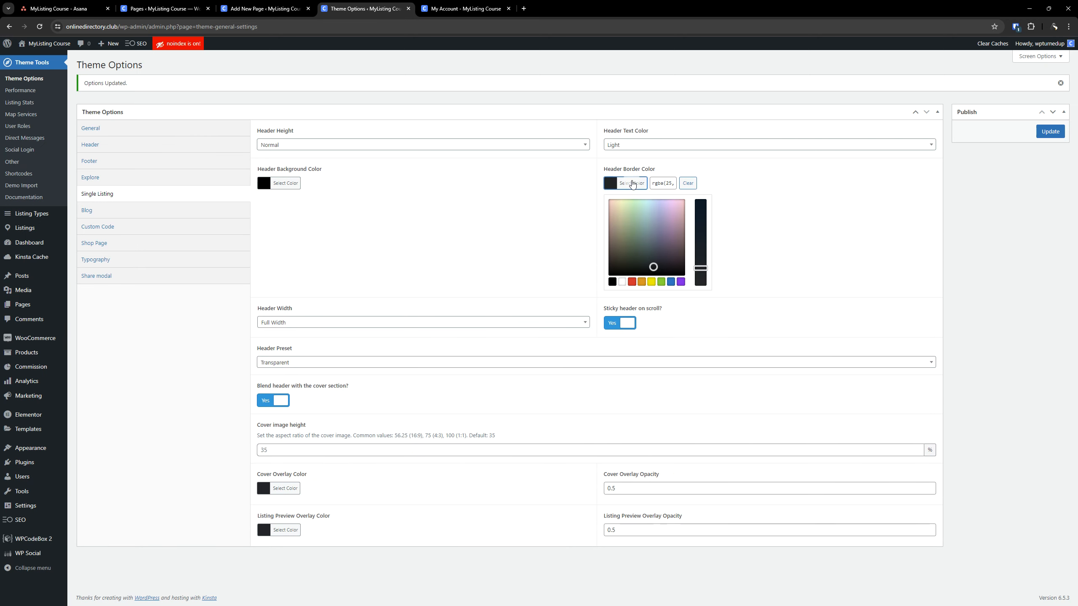
left_click(612, 282)
left_click(944, 250)
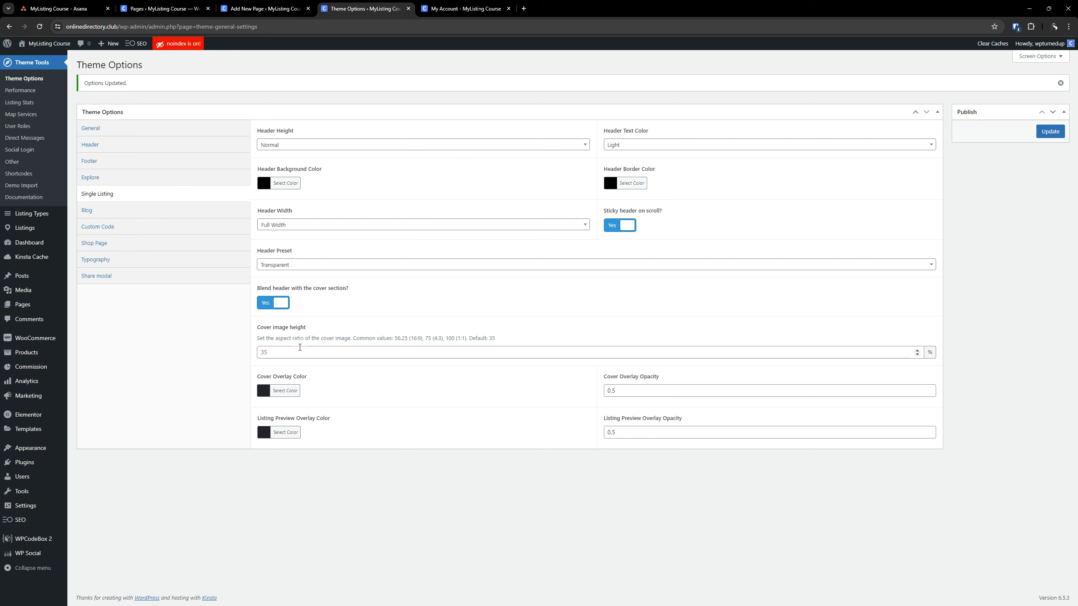
Set both the cover overlay color and the listing preview overlay color to black (#000000)
left_click(285, 390)
left_click(280, 489)
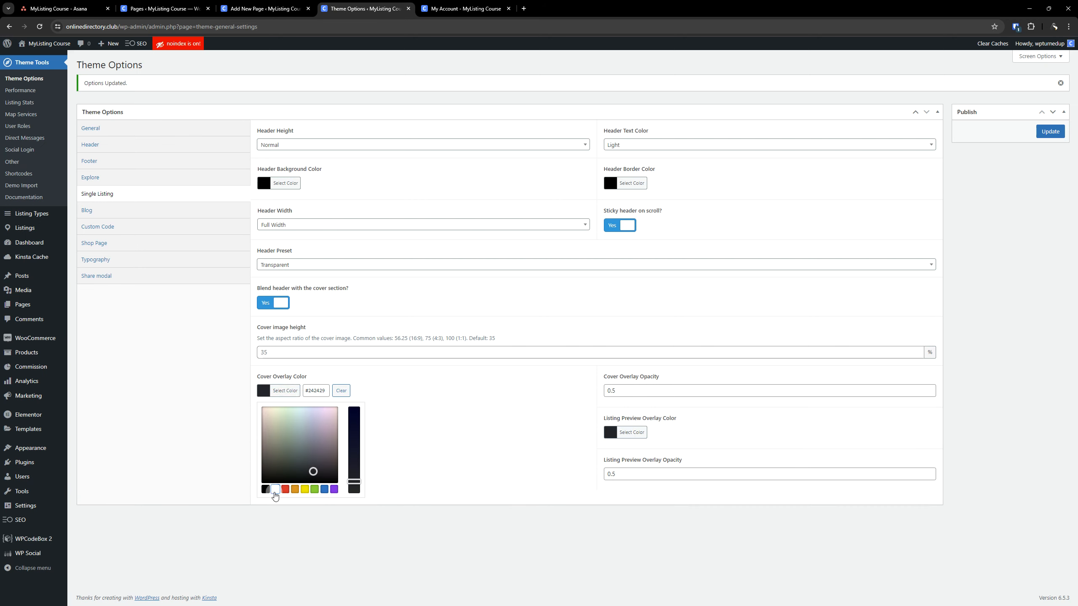
left_click(265, 489)
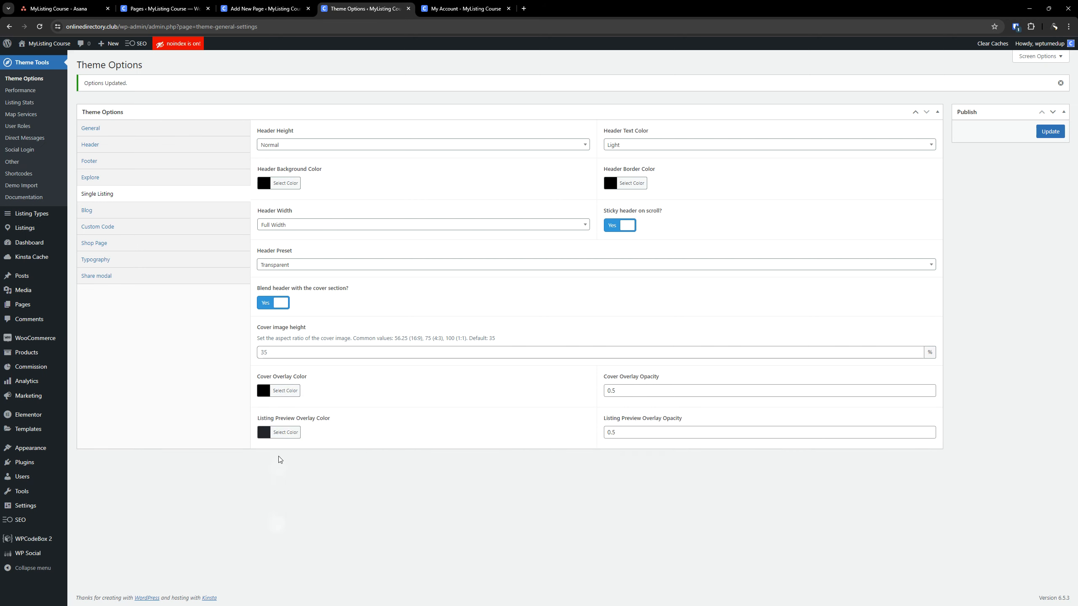
left_click(285, 432)
left_click(266, 531)
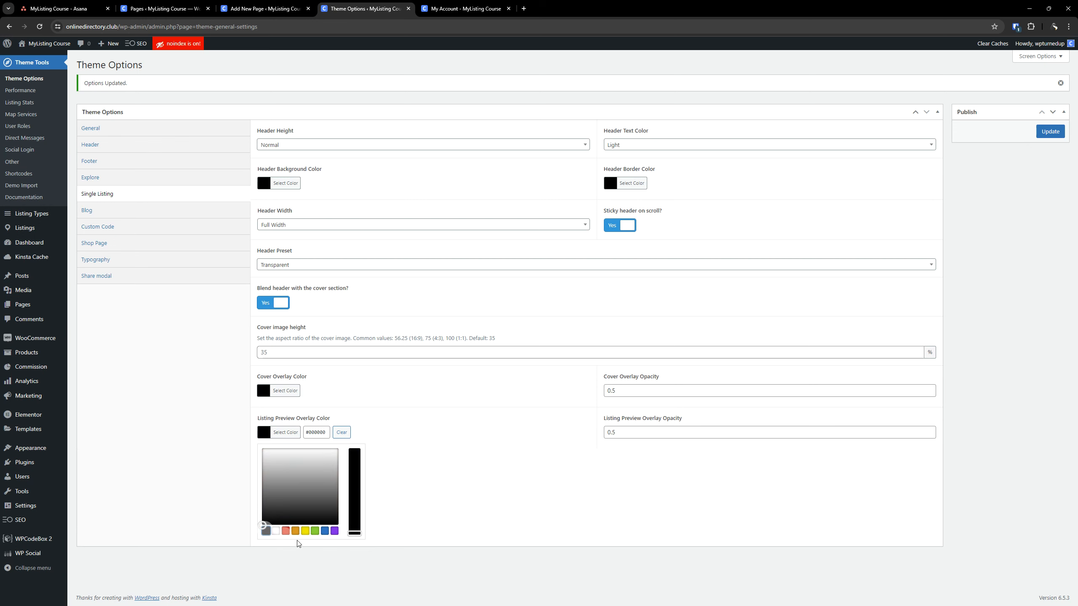
left_click(308, 569)
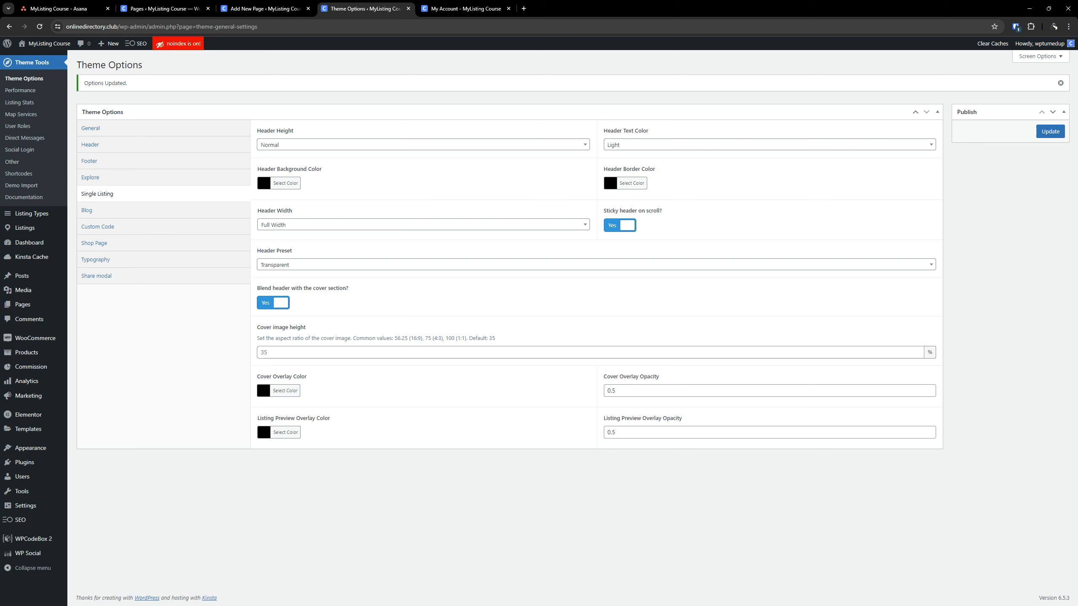
Set the cover overlay opacity and the listing preview overlay opacity to 0.2, and save the theme options
left_click(647, 393)
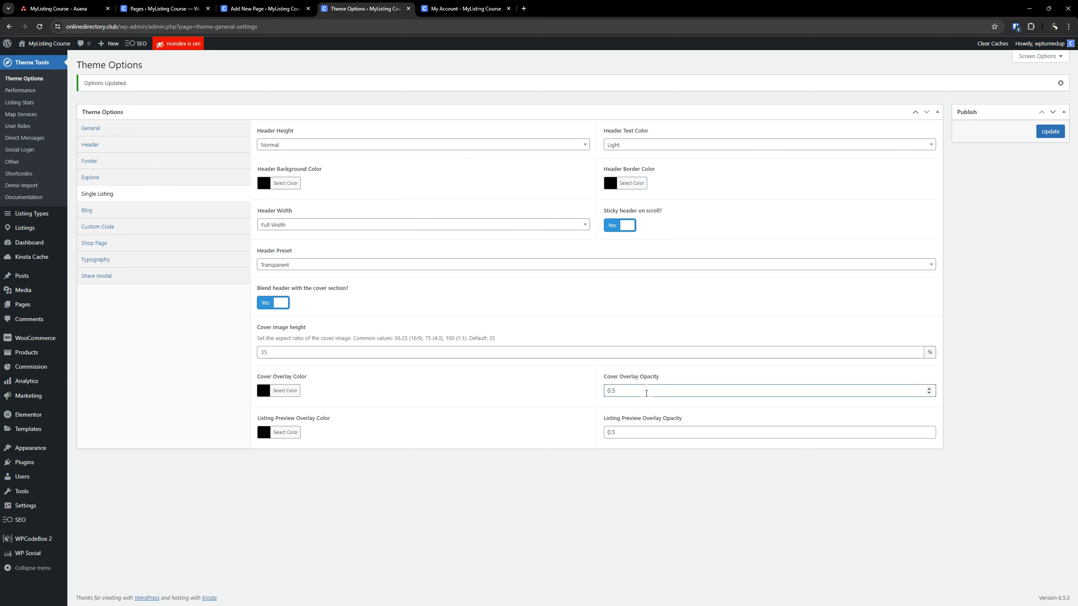
key("BackSpace")
type("2")
left_click(627, 431)
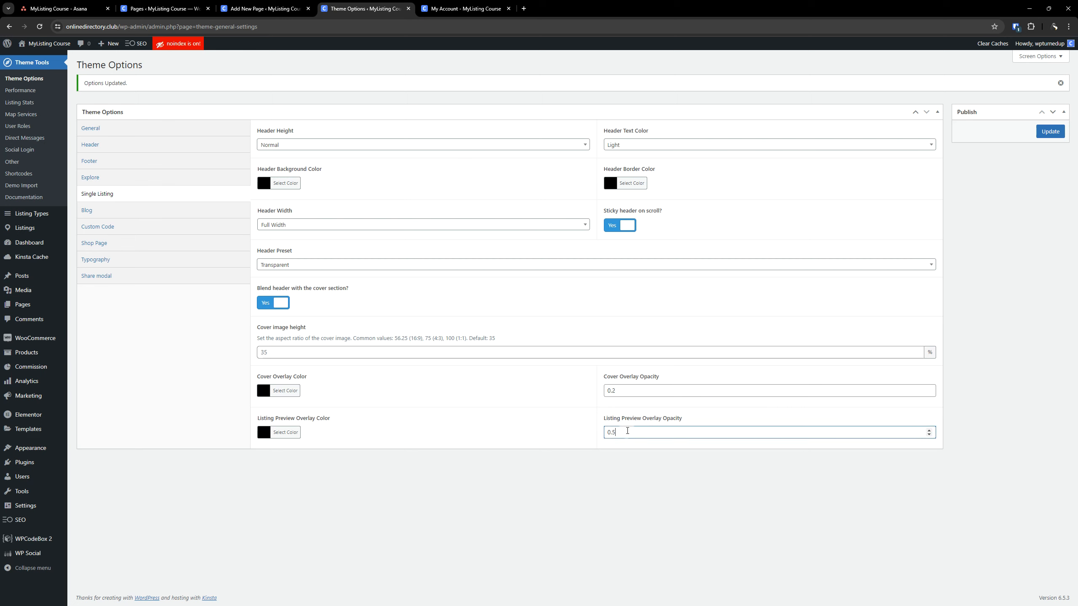
left_click(667, 545)
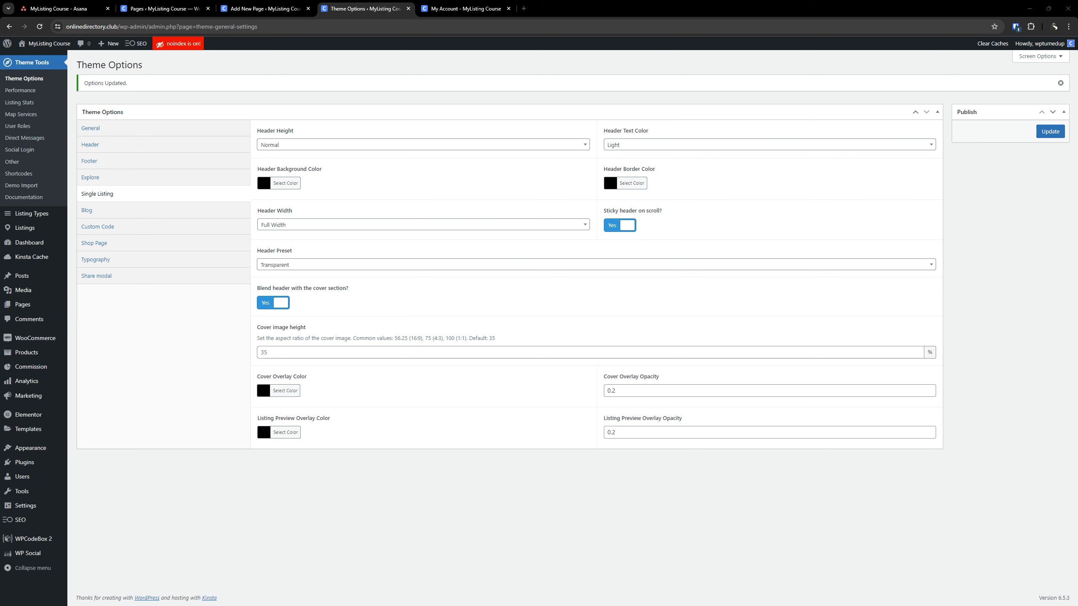
left_click(1041, 136)
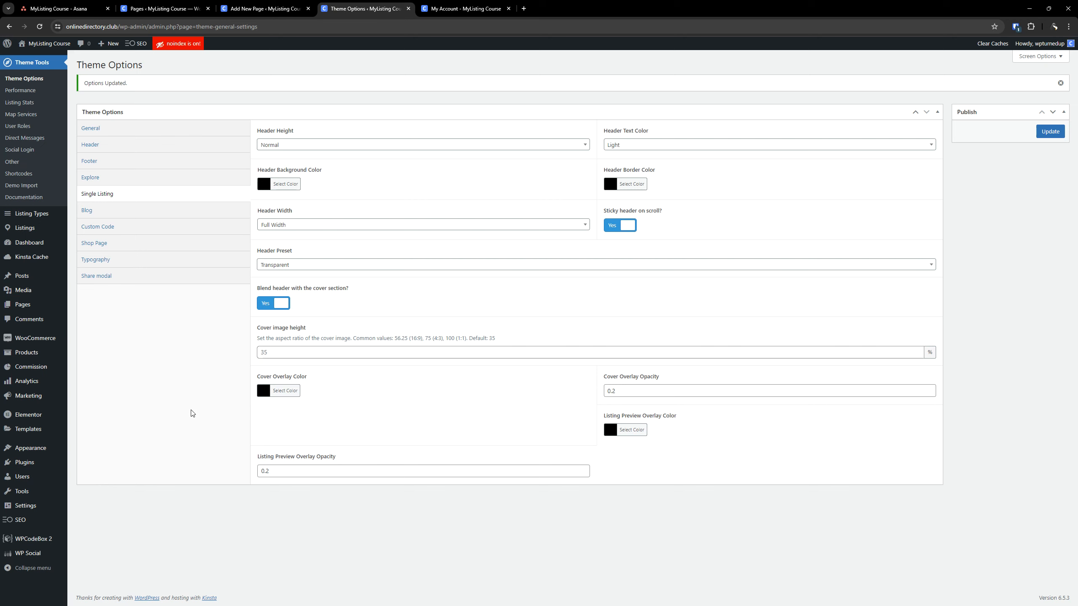
Look through the Blog settings and the Custom Code section's CSS, JavaScript and Raw Code editors
left_click(96, 211)
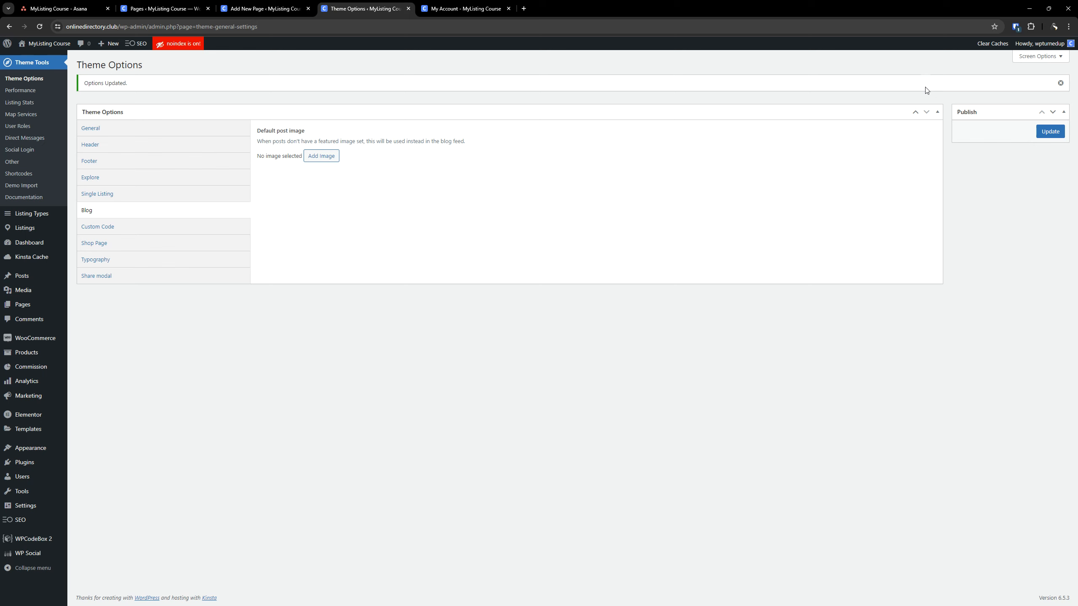
left_click(160, 230)
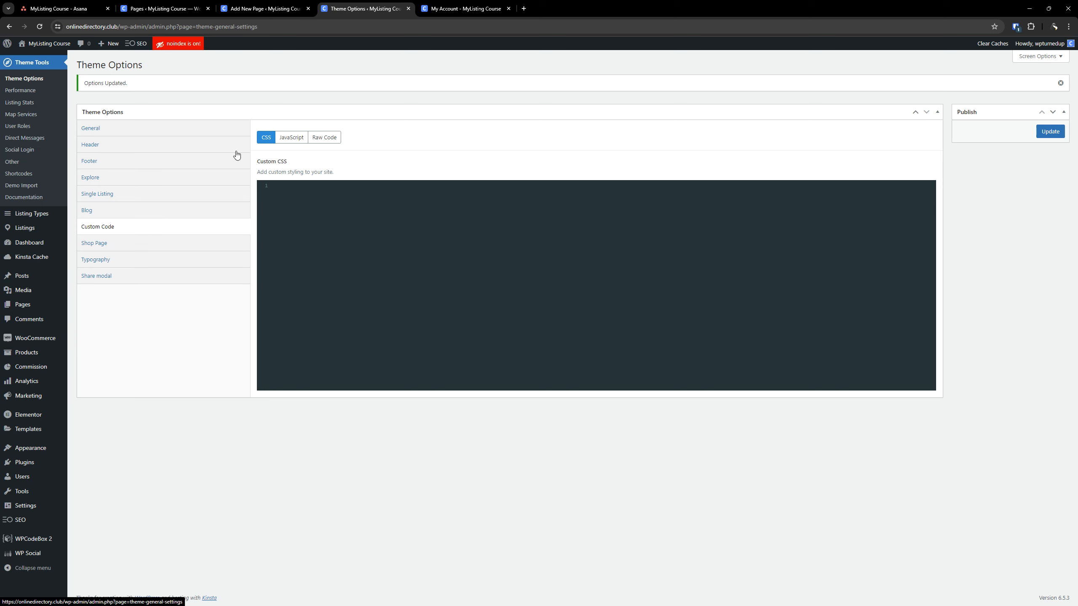
left_click(322, 140)
left_click(290, 138)
left_click(324, 137)
left_click(291, 137)
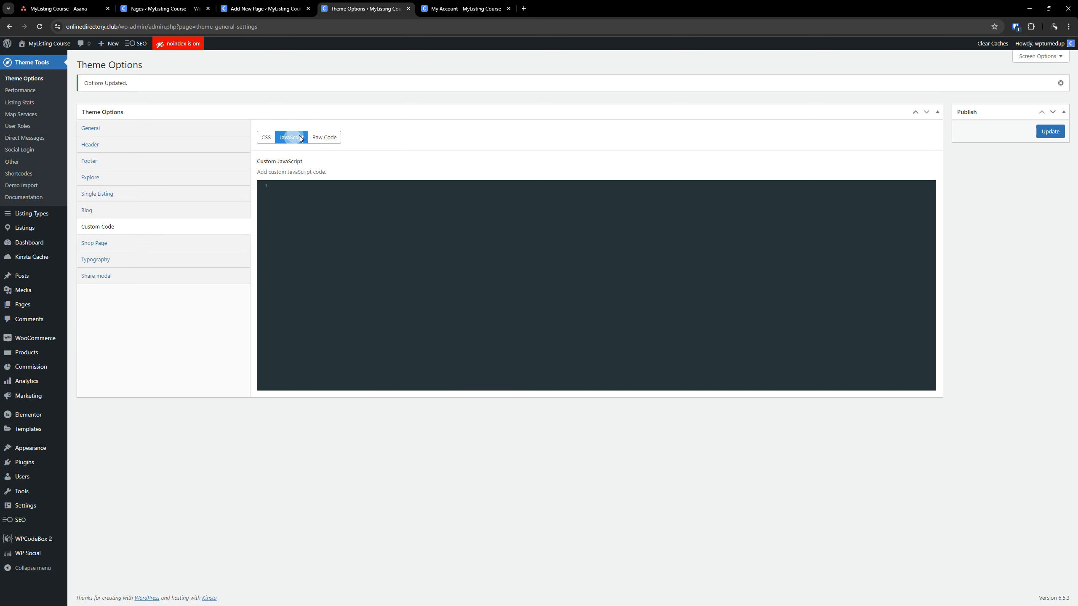
left_click(327, 137)
left_click(264, 137)
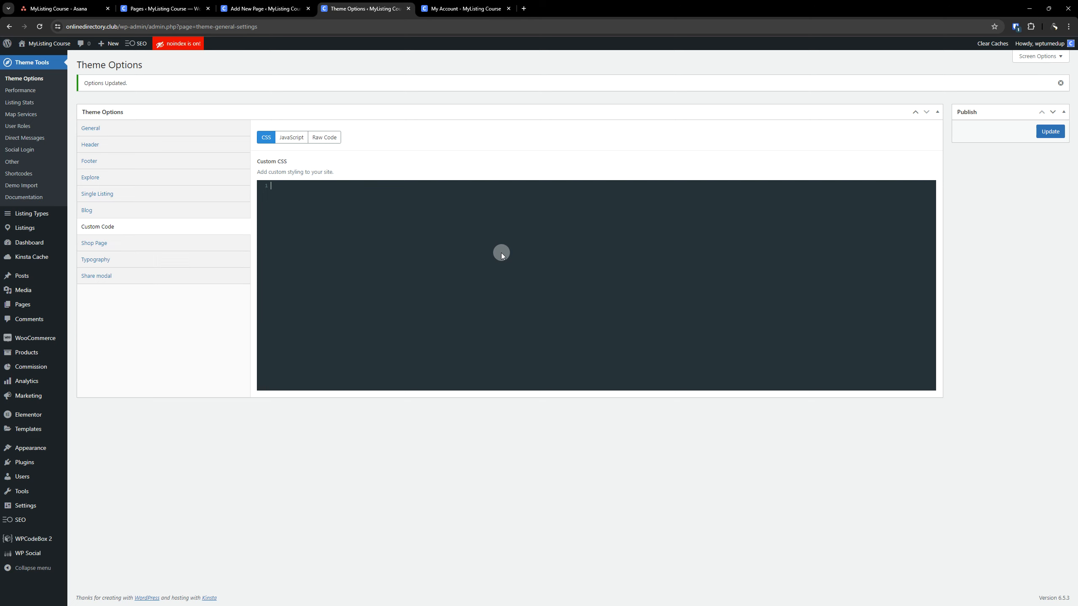
Try out placeholder code in the Custom CSS editor and clear it again
type("asdasd")
key("BackSpace")
key("BackSpace")
key("BackSpace")
key("BackSpace")
key("BackSpace")
key("BackSpace")
type(".hea")
type("d;kljfdfkd")
type("{dfdjk")
left_click_drag(334, 240, 263, 188)
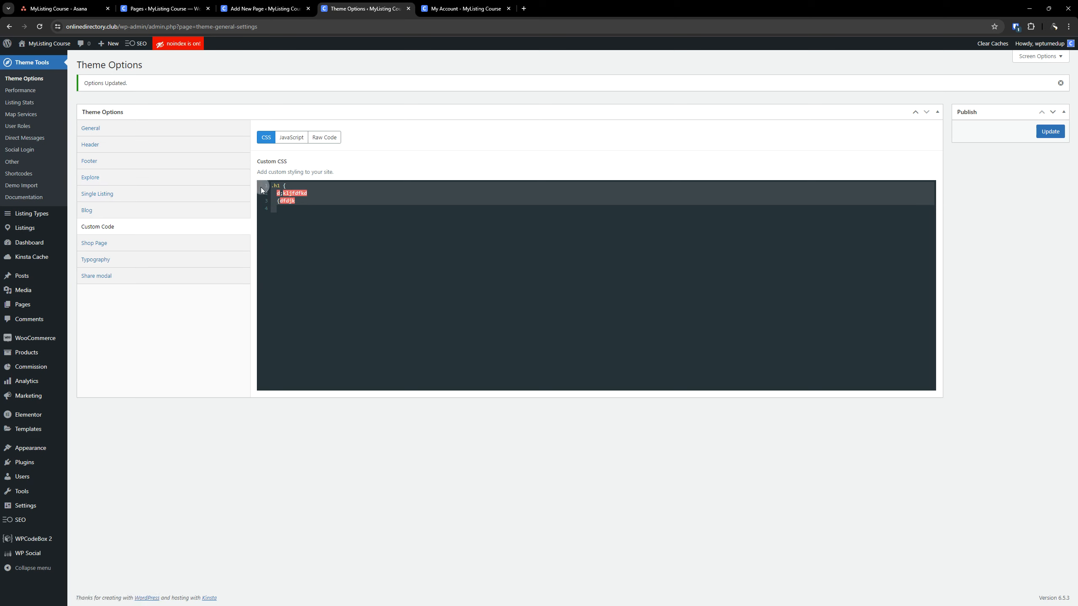
key("BackSpace")
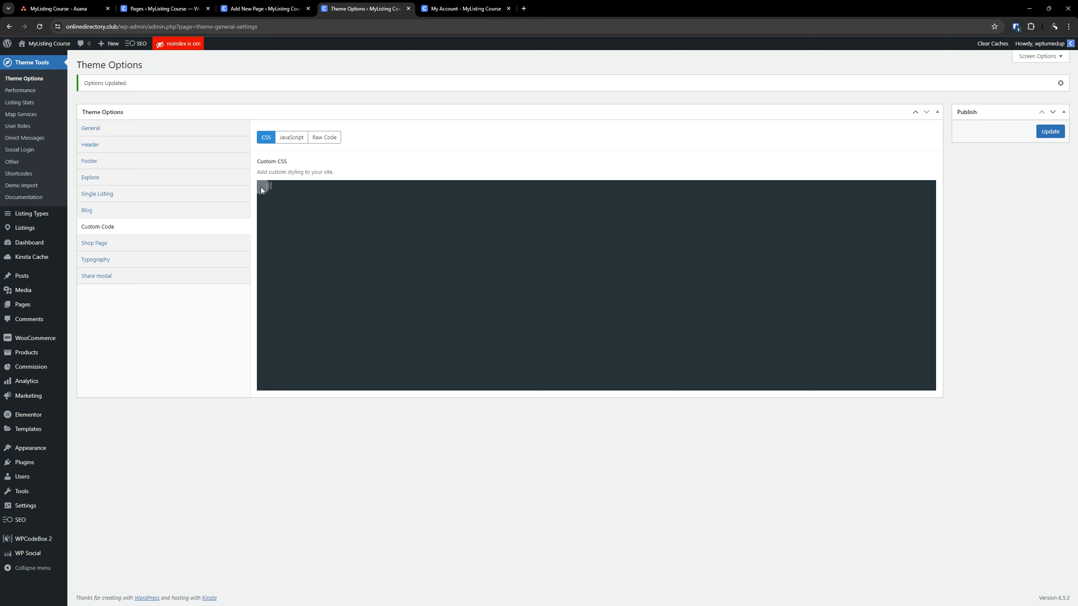
type("djgkjgllfg")
key("BackSpace")
key("BackSpace")
key("BackSpace")
key("BackSpace")
Check the custom JavaScript and raw code editors, and view the WPCodeBox 2 snippets in a separate browser tab before returning to Theme Options
left_click(291, 137)
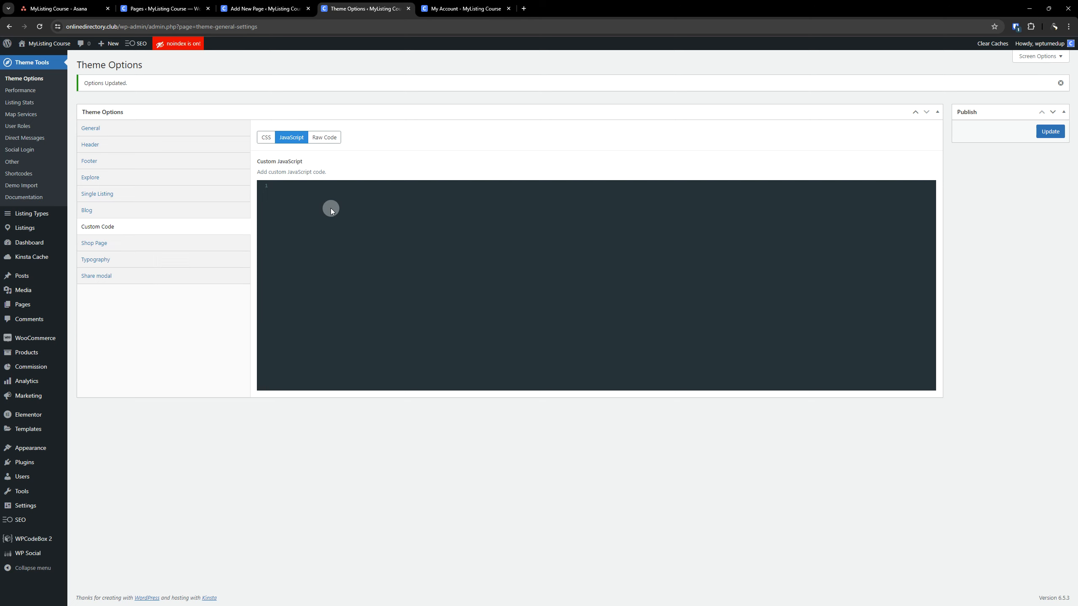
left_click(327, 137)
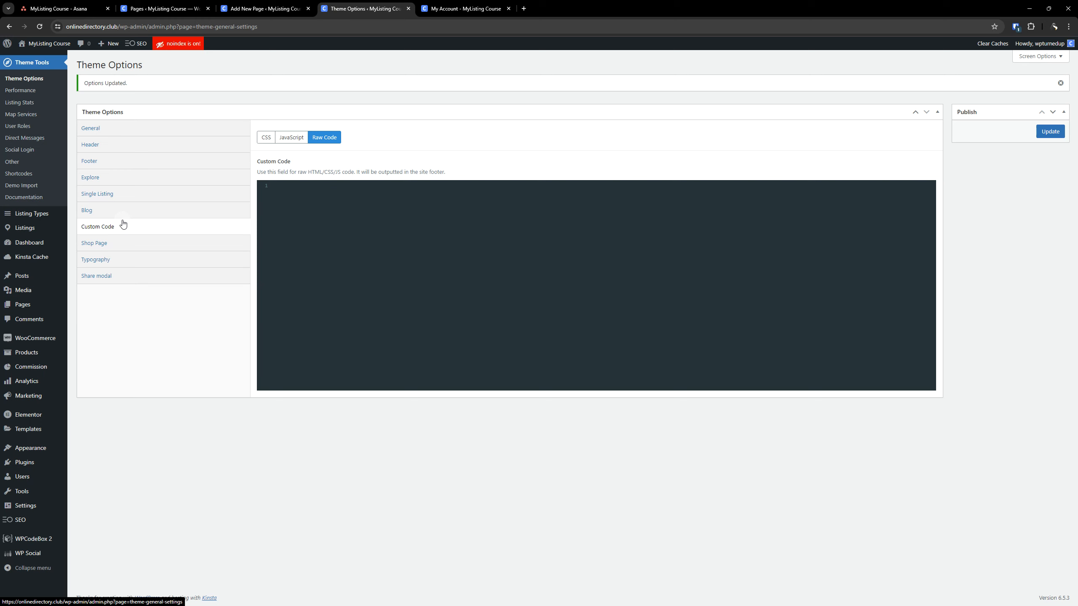
left_click(35, 542)
right_click(35, 545)
left_click(77, 421)
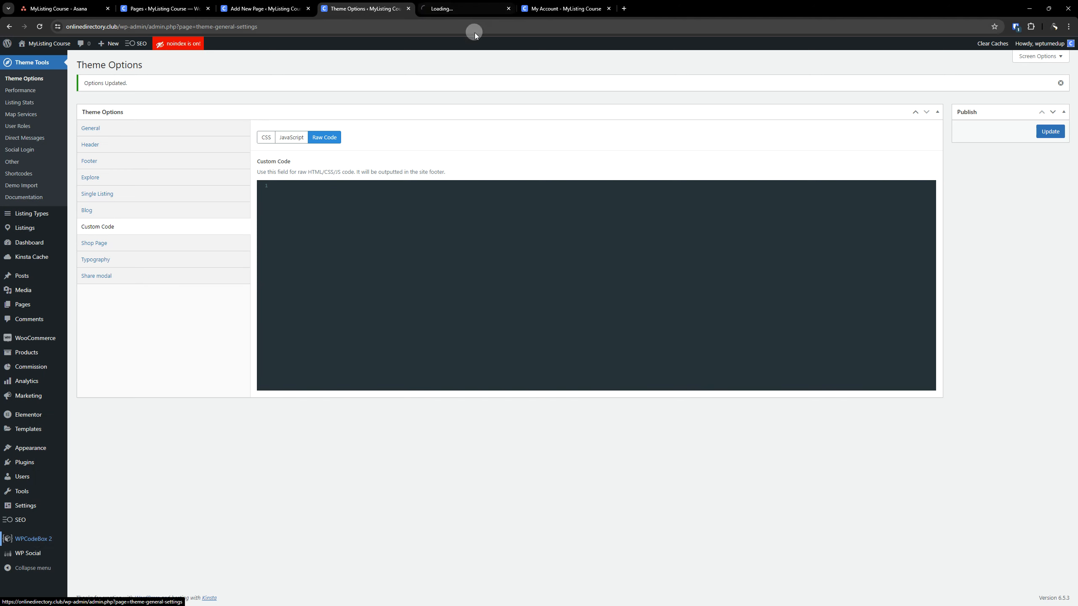
left_click(468, 10)
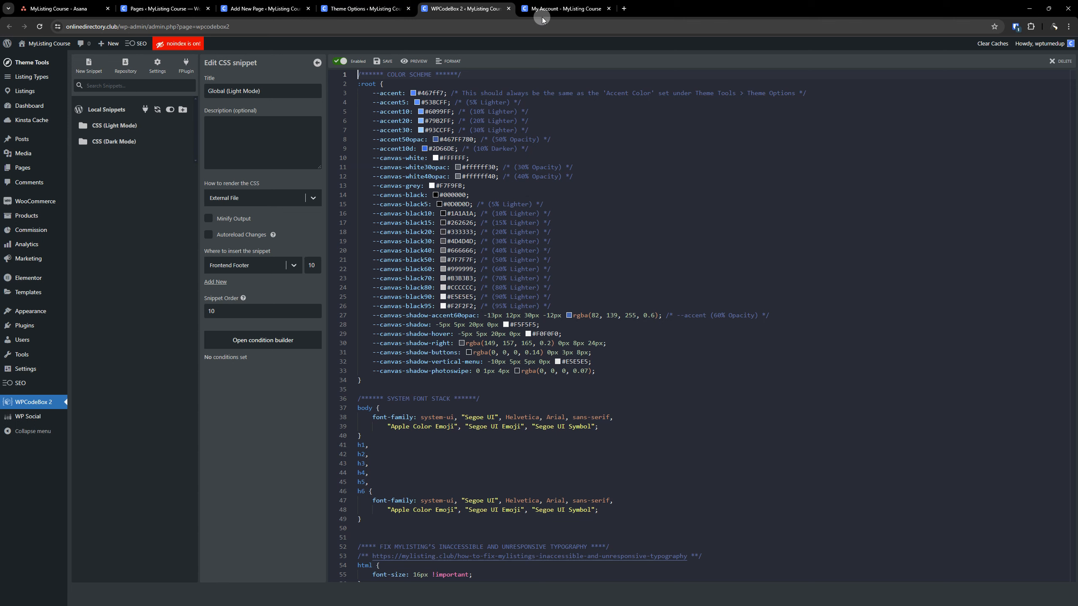
left_click(509, 9)
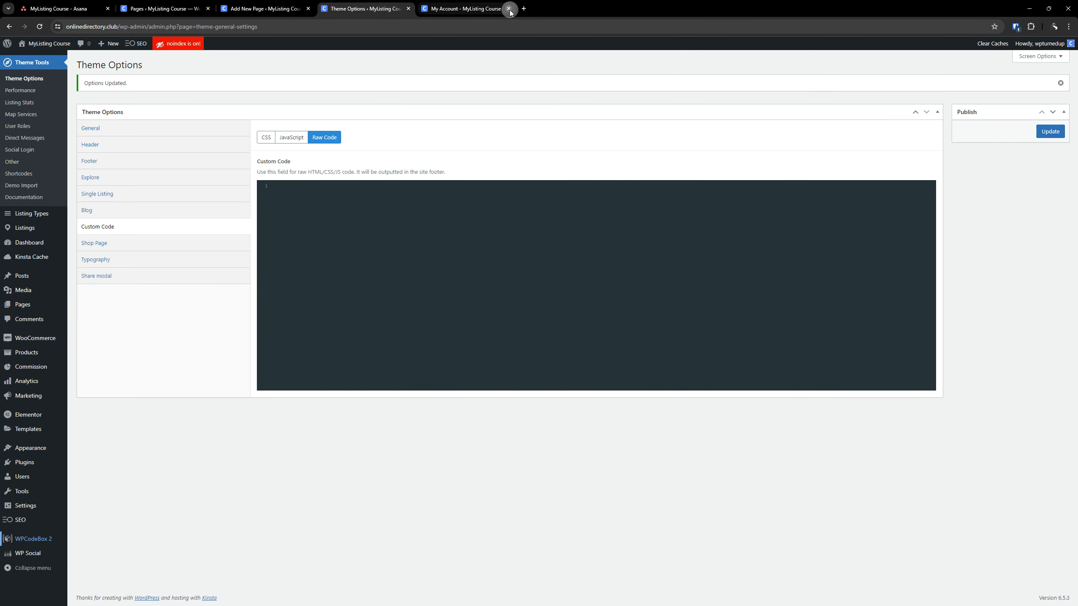
left_click(456, 478)
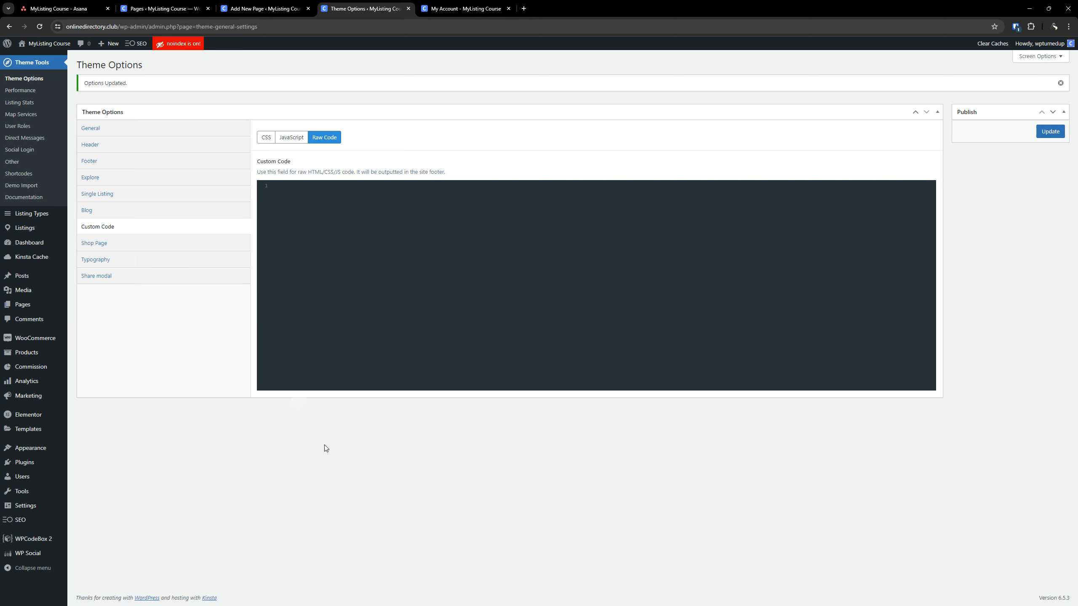
left_click(457, 200)
left_click(130, 229)
key("ctrl")
key("ctrl")
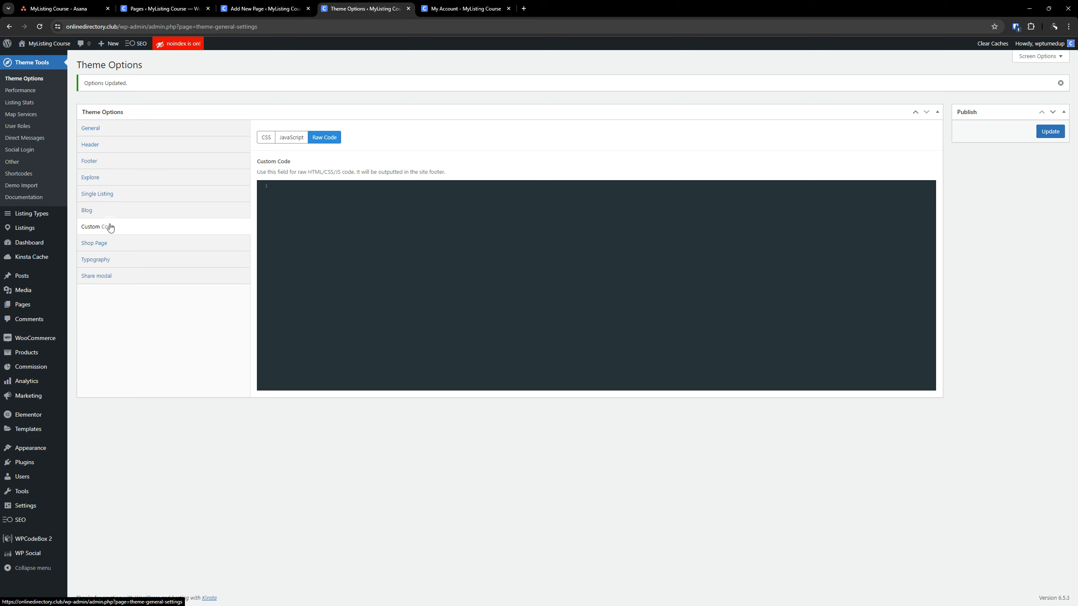
mouse_move(42, 292)
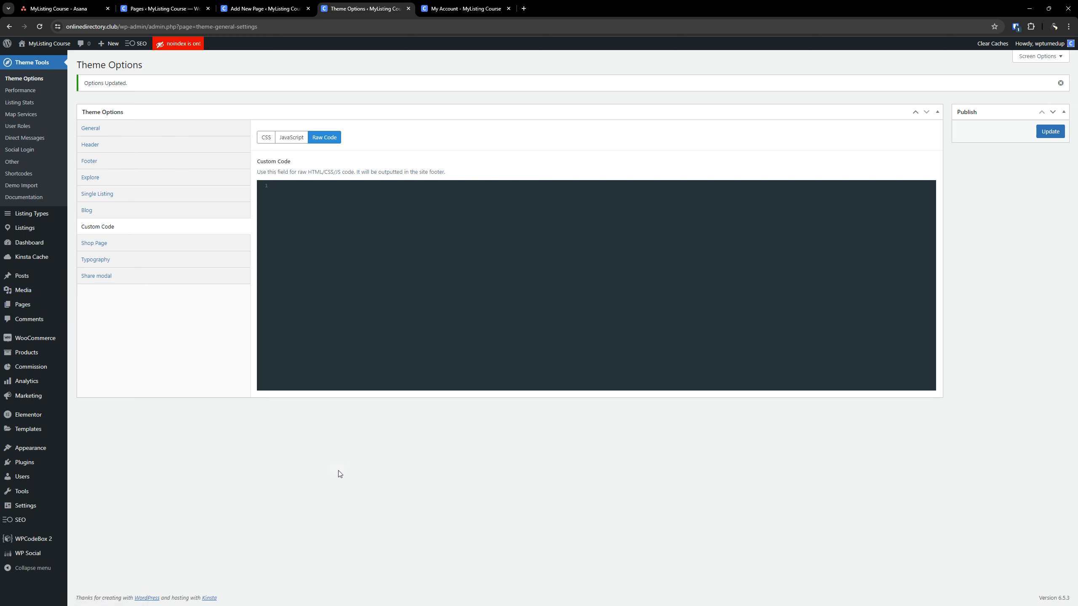
Check the Shop Page and Typography sections, and open the Customizer's Typography settings in a separate browser tab
left_click(139, 247)
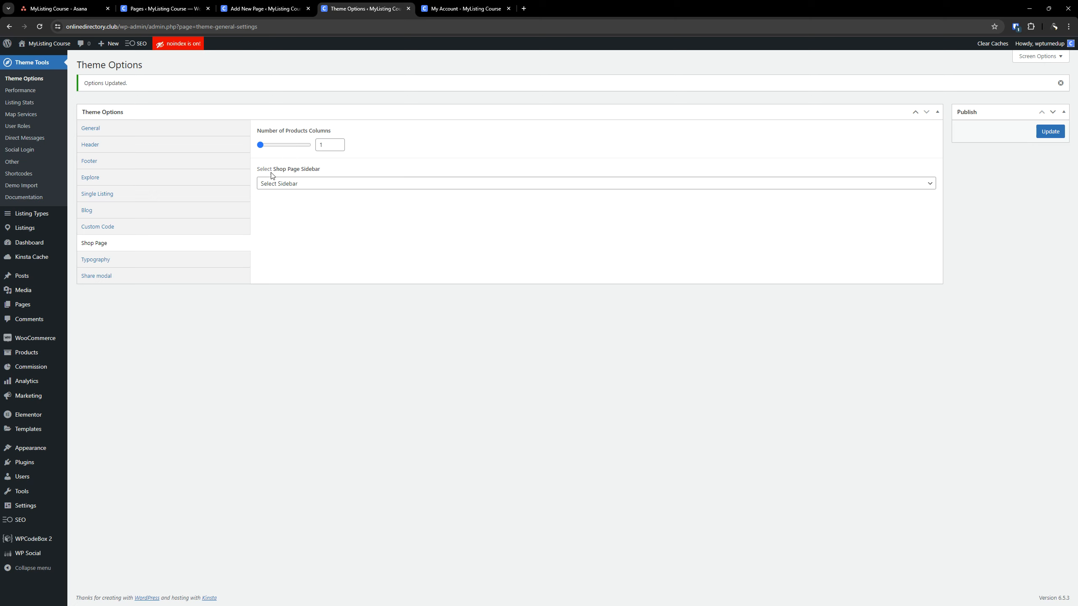
left_click(125, 262)
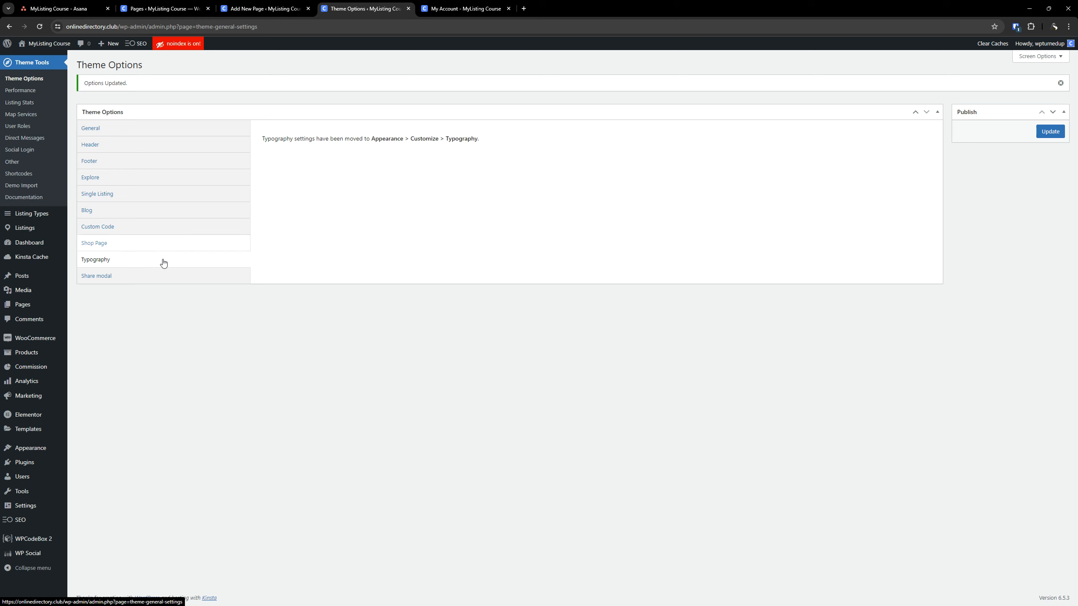
left_click(41, 452)
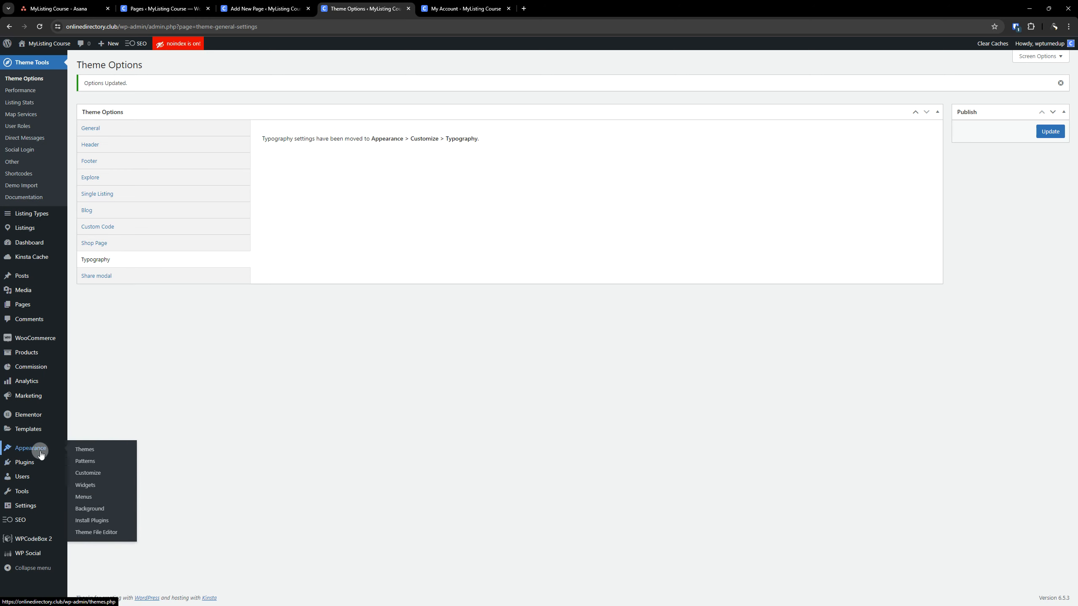
right_click(89, 472)
left_click(129, 360)
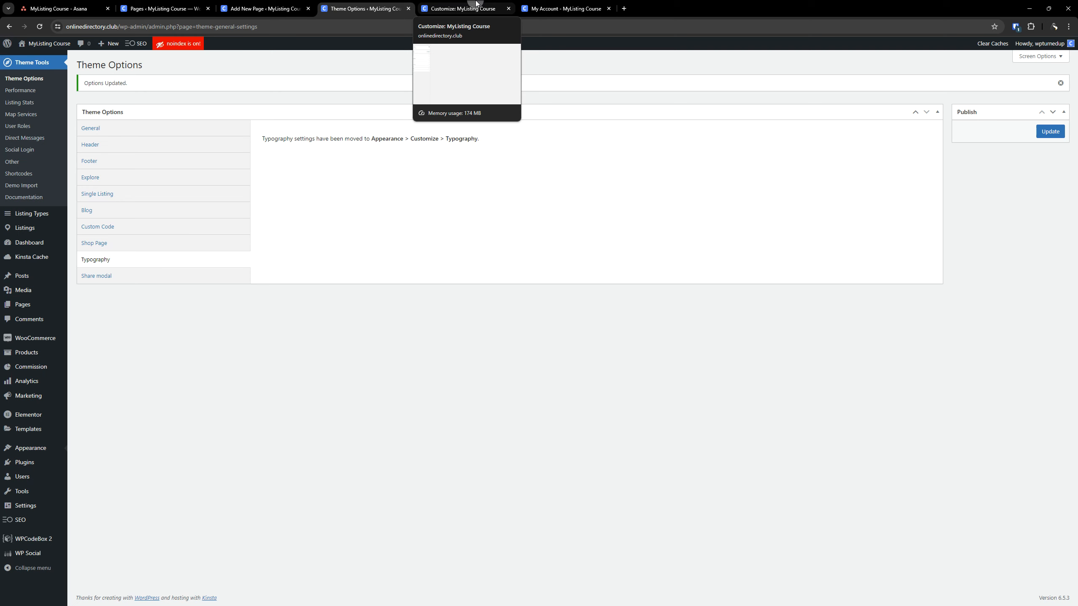
left_click(476, 3)
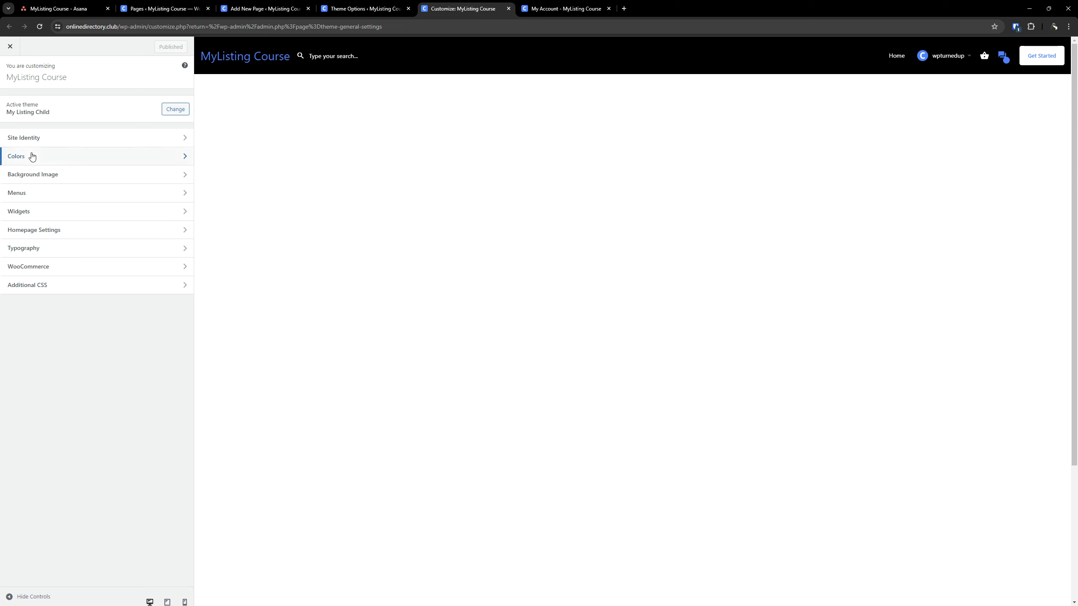
left_click(37, 250)
left_click(34, 248)
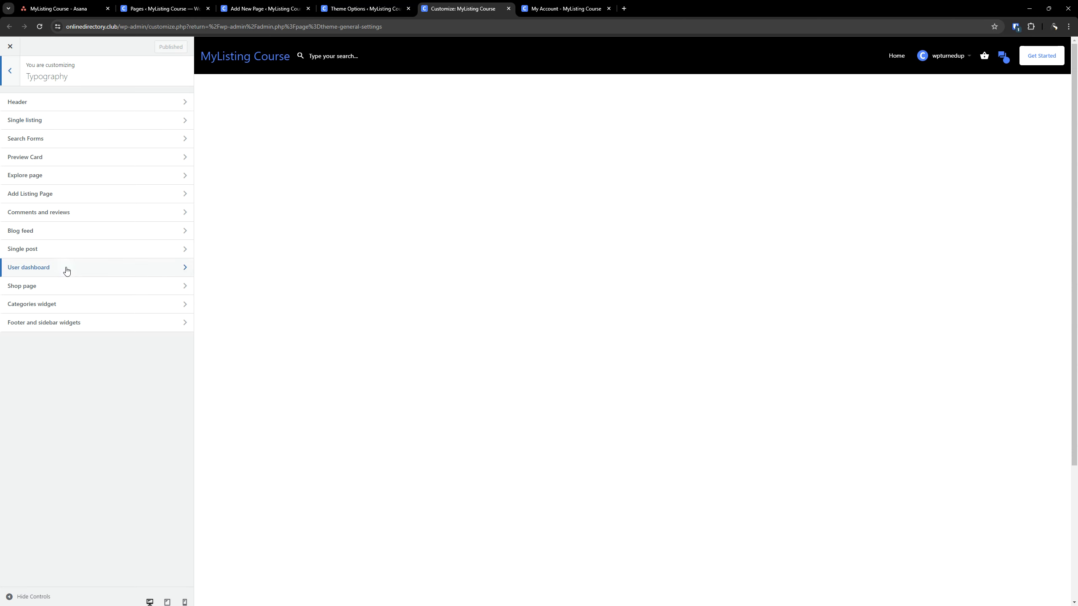
Review the Customizer's Single listing typography options, and close the Customizer to return to Theme Options
left_click(37, 121)
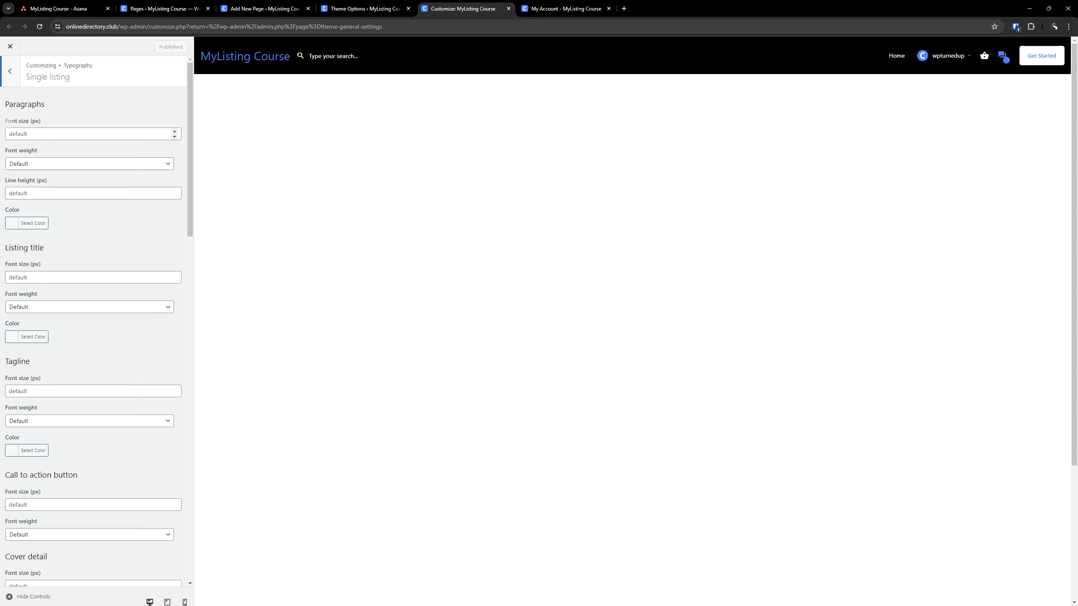
left_click(11, 72)
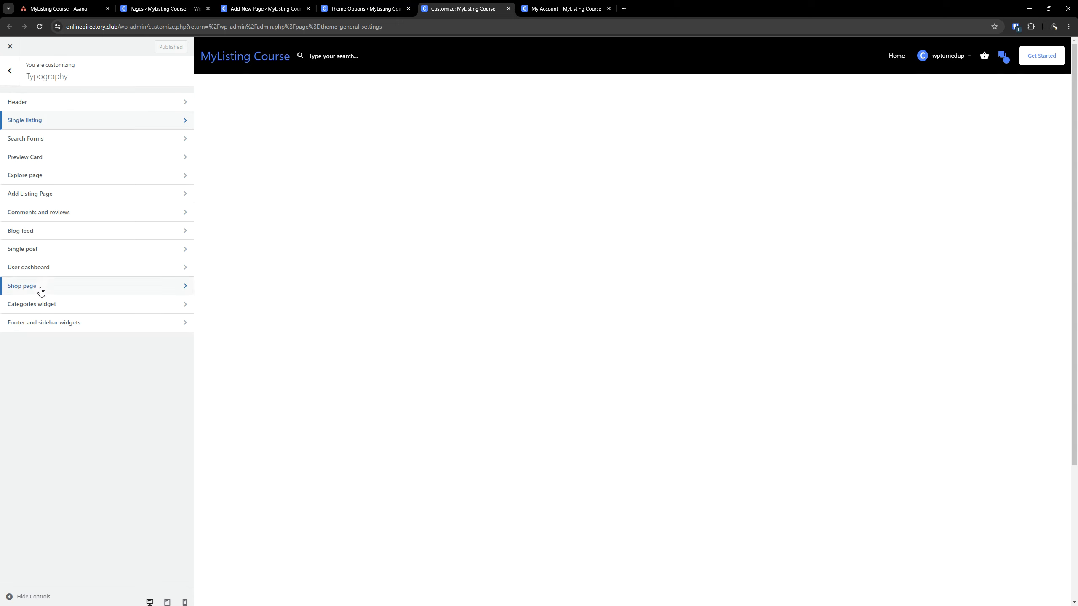
left_click(429, 66)
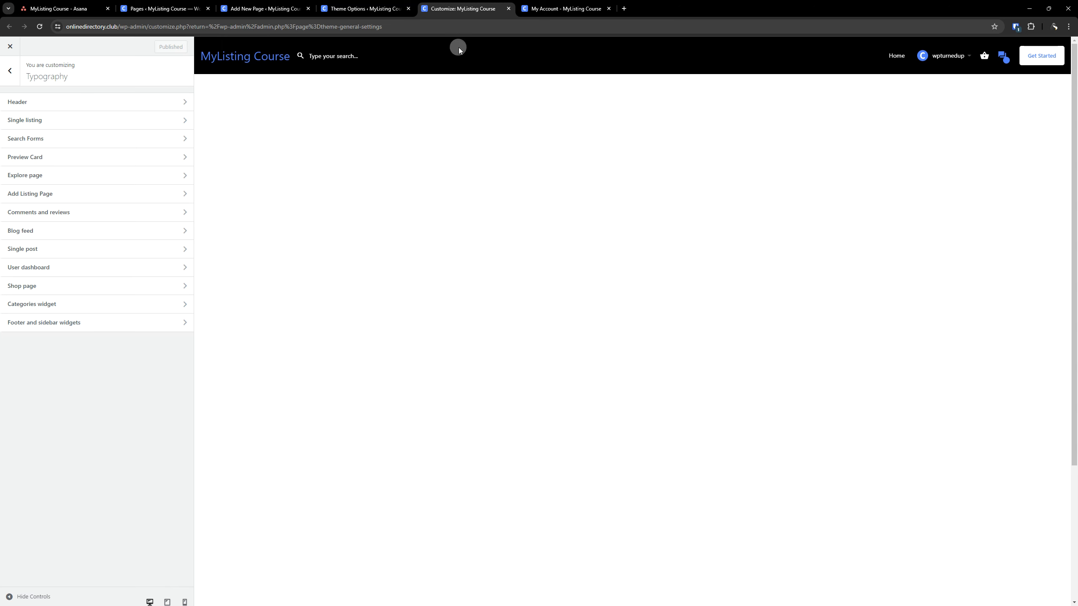
left_click(508, 8)
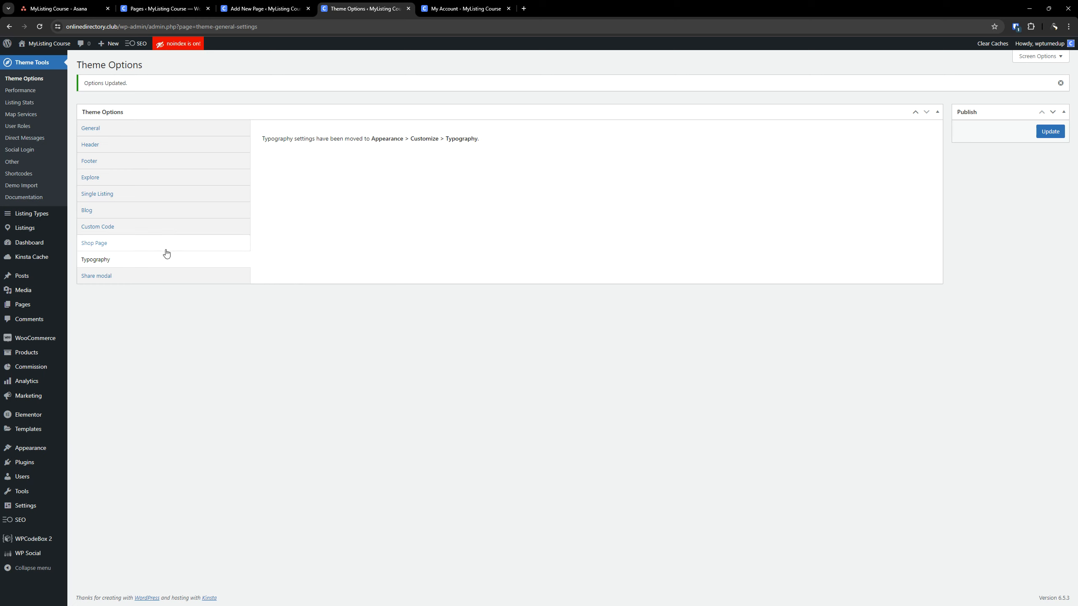
Open the Share modal section of the Theme Options to reach the share network choices
left_click(97, 280)
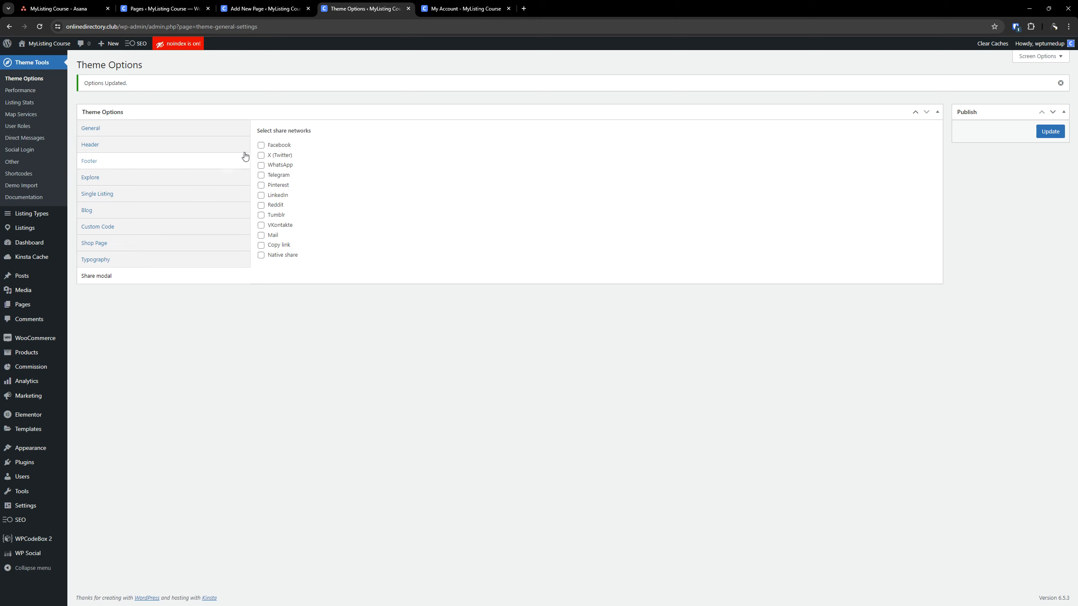
left_click(261, 145)
left_click(261, 155)
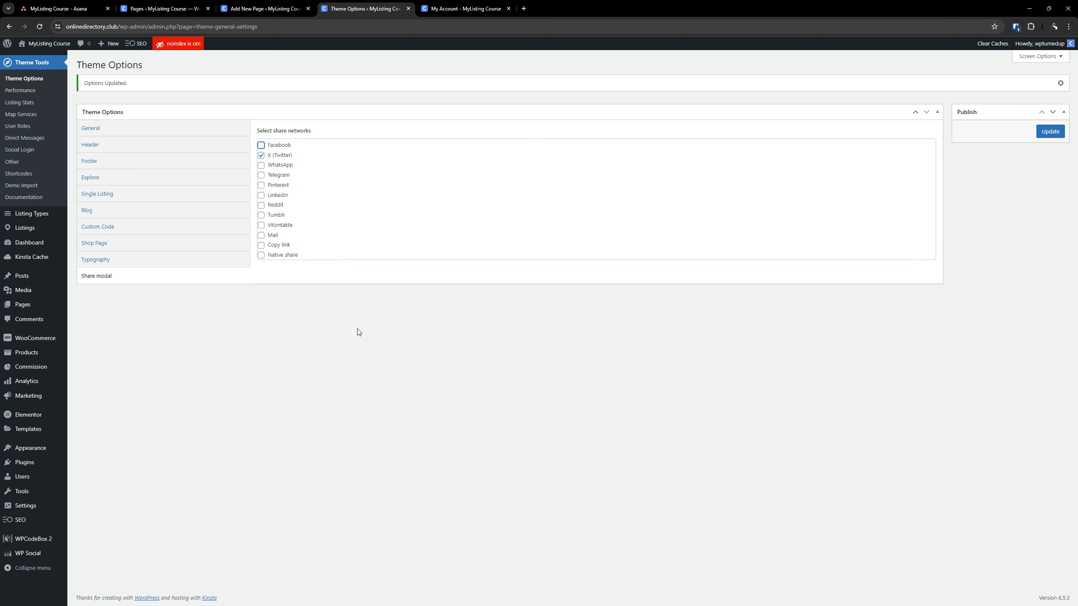
left_click(261, 156)
left_click(347, 361)
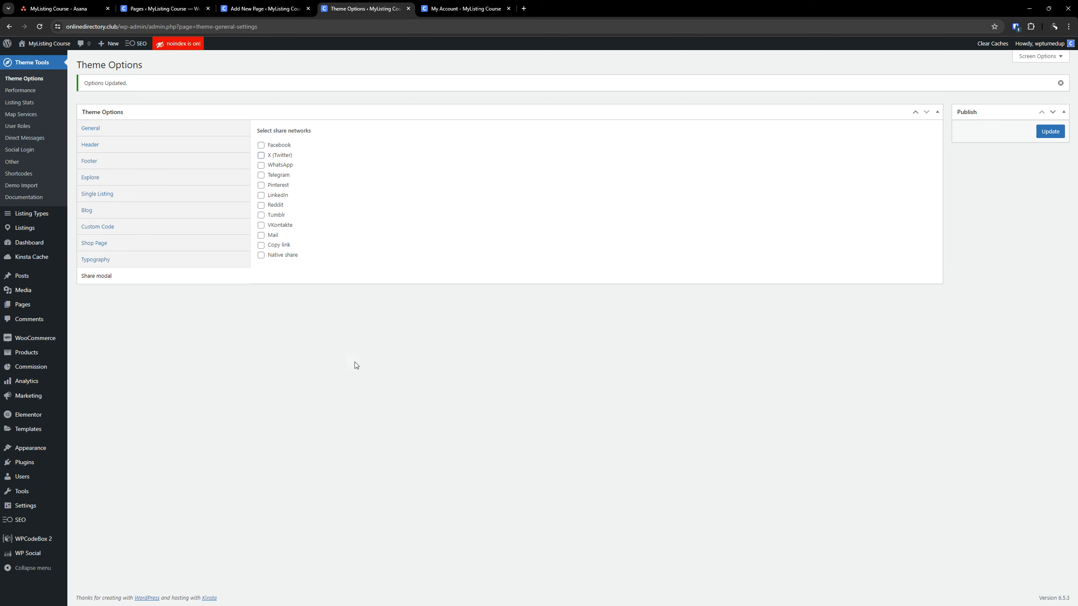
Enable every share network except VKontakte, from Facebook through Native share, and save the theme options
left_click(261, 146)
left_click(262, 156)
left_click(260, 166)
left_click(261, 175)
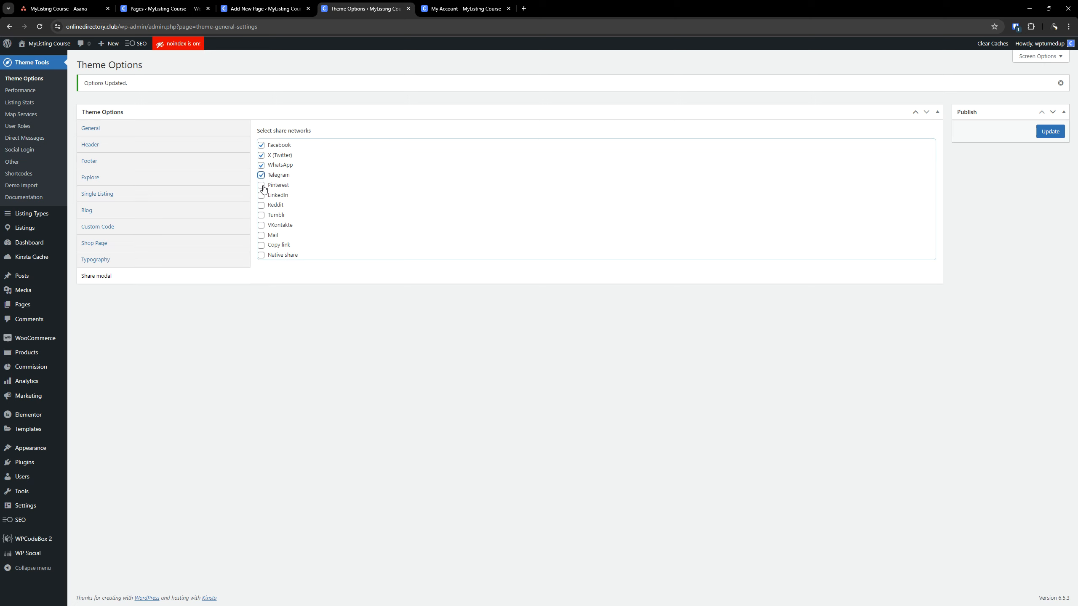
left_click(261, 185)
left_click(261, 195)
left_click(261, 205)
left_click(261, 215)
left_click(260, 249)
left_click(261, 245)
left_click(261, 255)
left_click(285, 230)
triple_click(286, 231)
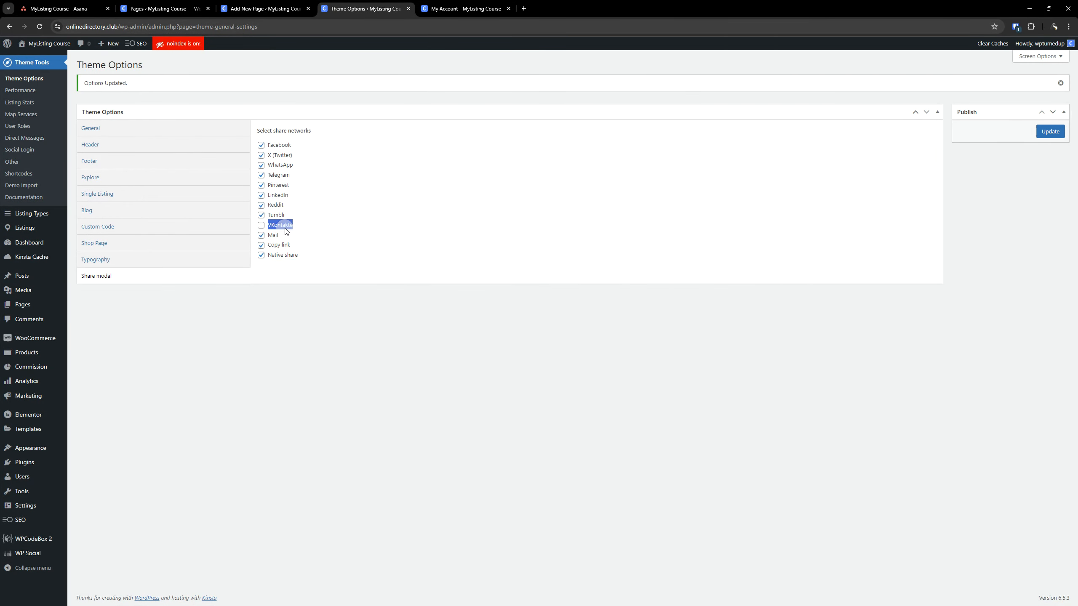
left_click(303, 316)
left_click(1048, 131)
Open the theme's Performance page and show the other settings for preview cards
left_click(30, 90)
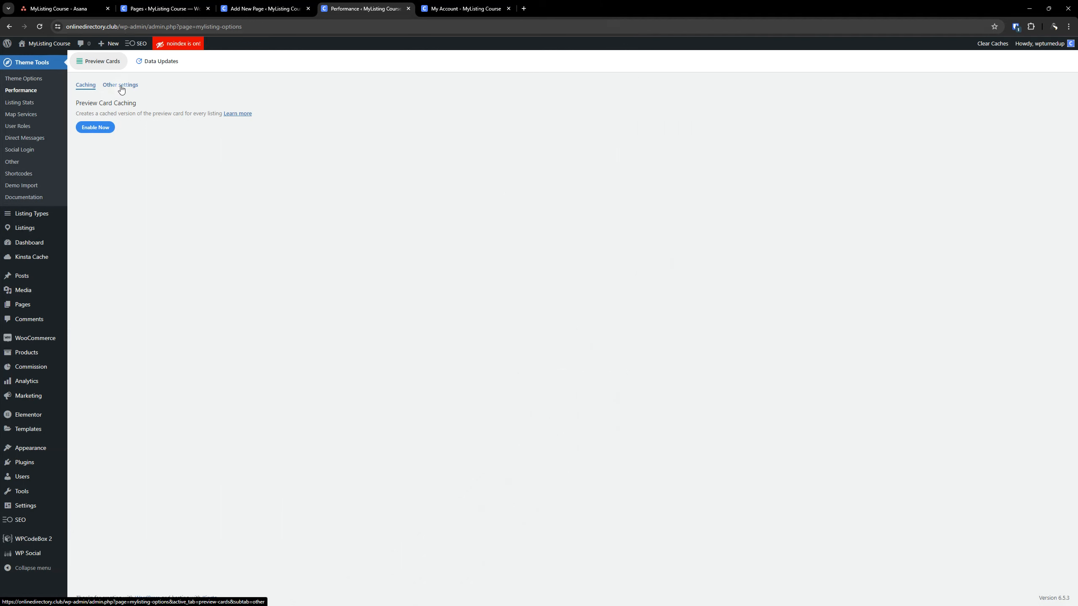
left_click(121, 86)
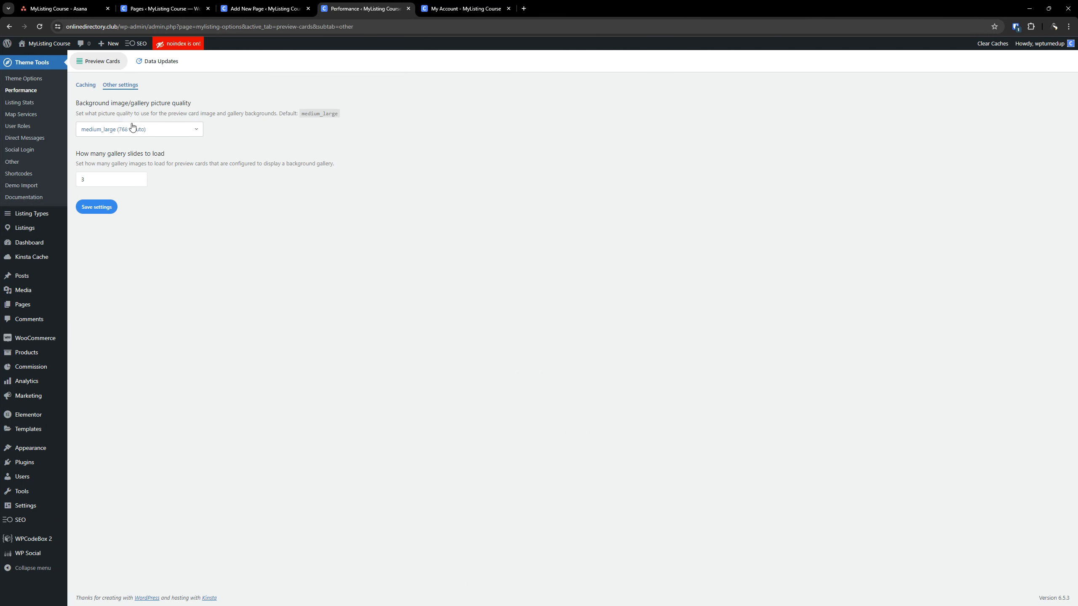
left_click(129, 131)
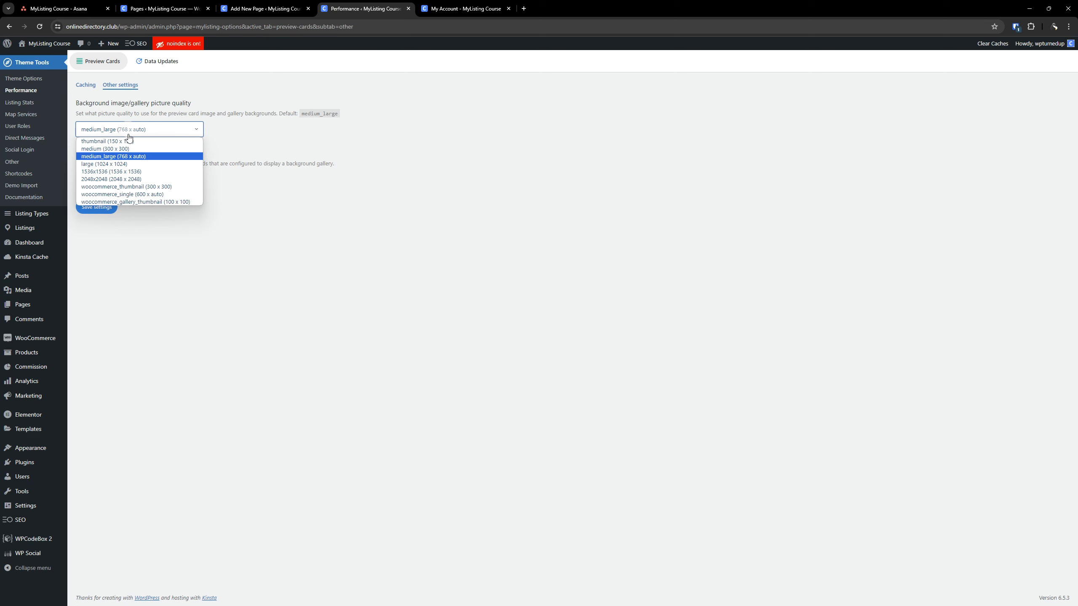
left_click(141, 195)
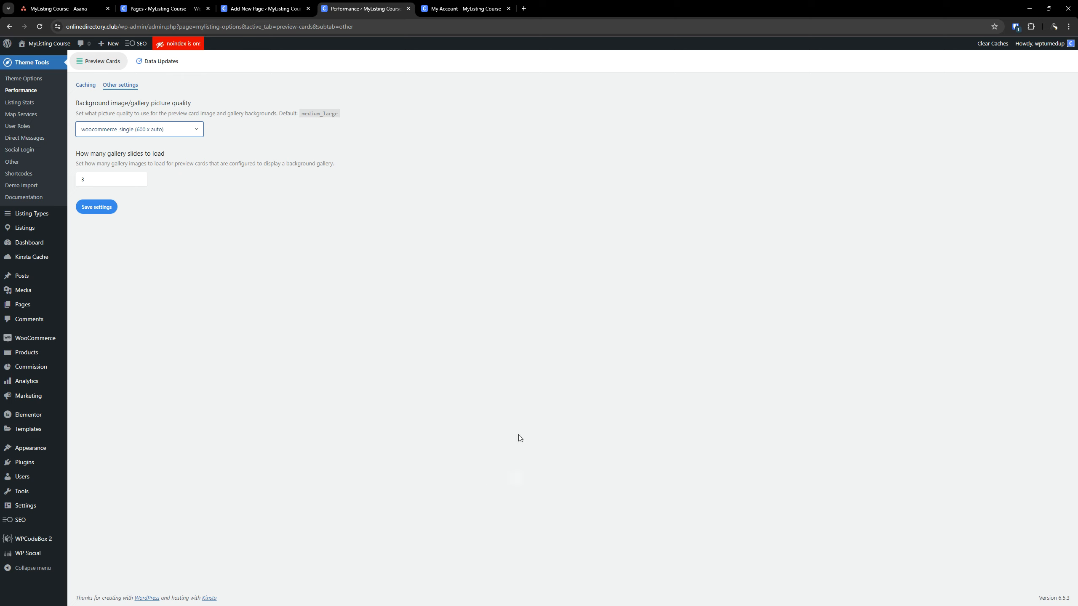
left_click(112, 132)
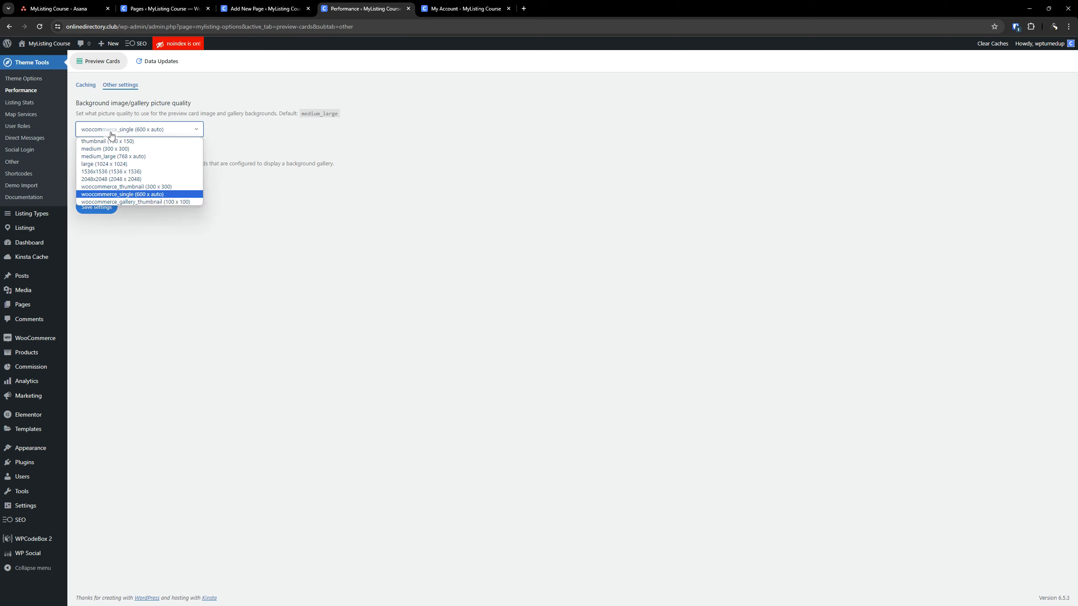
left_click(40, 26)
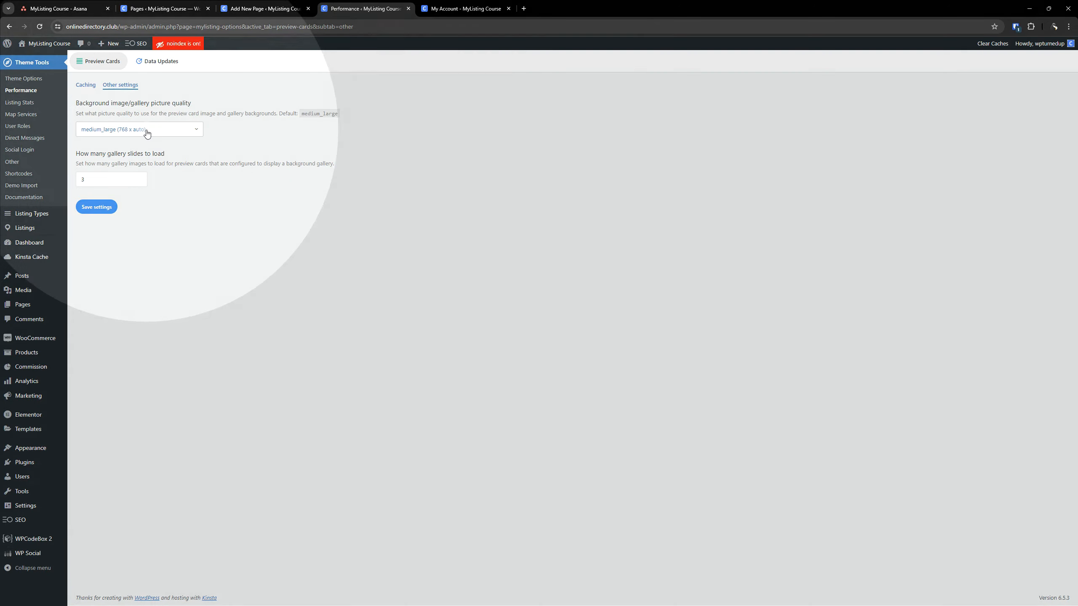
Set the preview cards' background image/gallery picture quality to woocommerce_single (600 x auto)
left_click(147, 134)
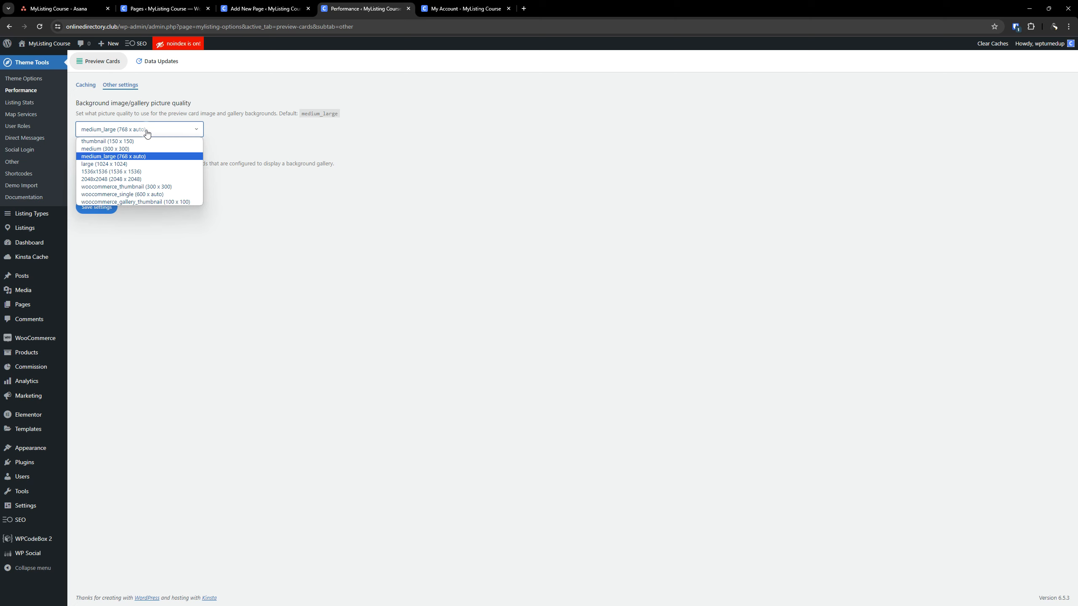
left_click(146, 134)
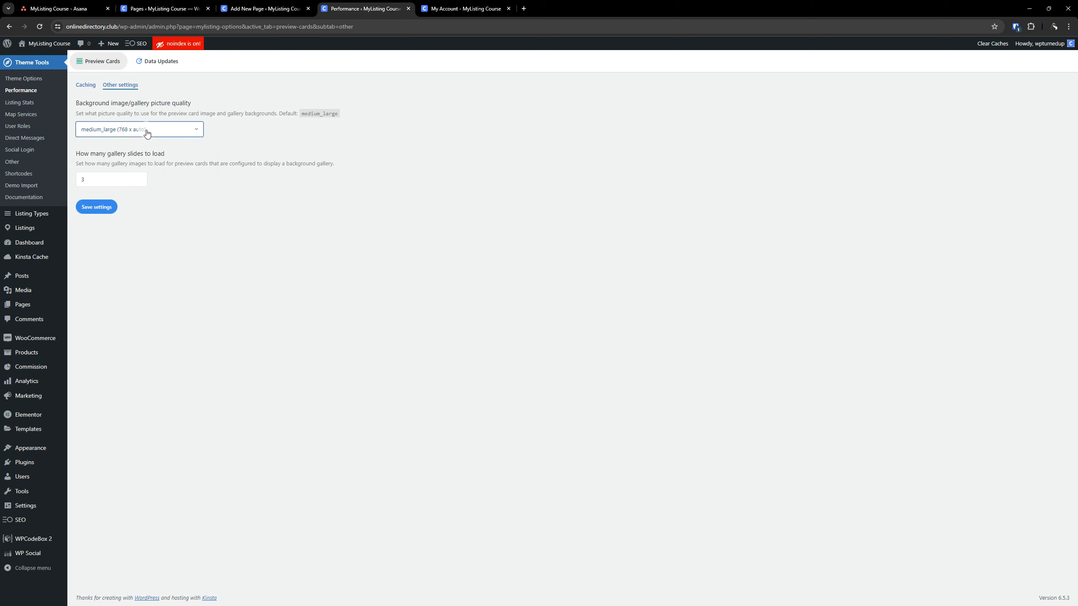
left_click(144, 133)
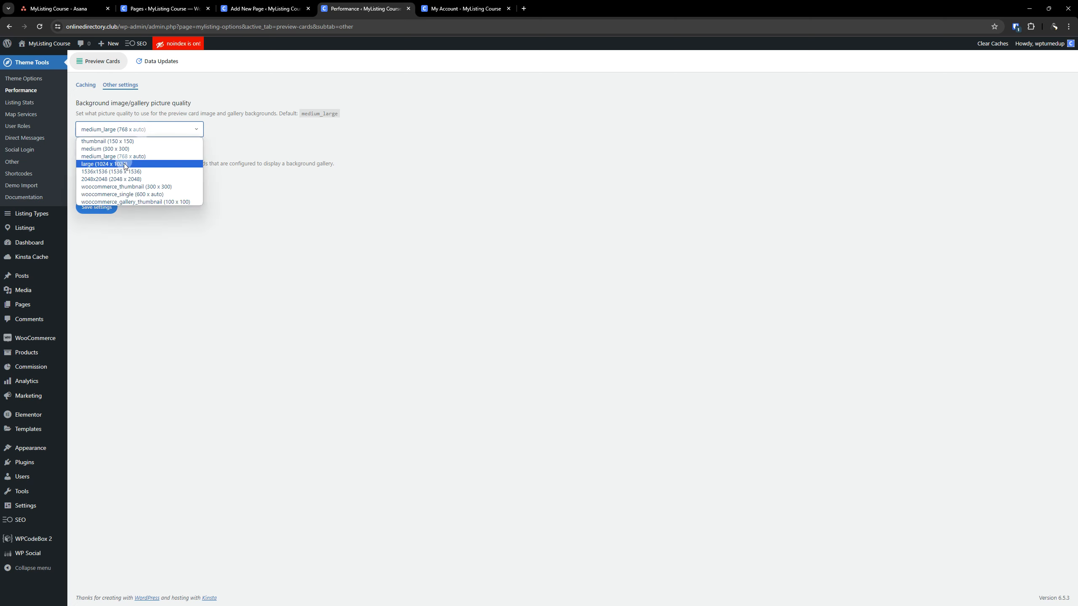
left_click(145, 194)
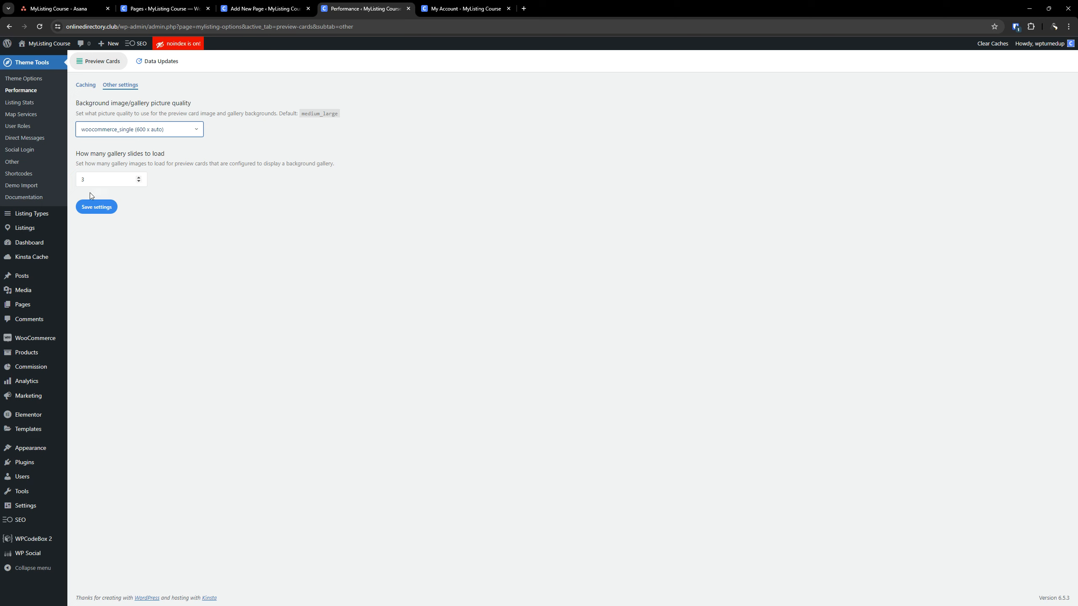
left_click(170, 135)
left_click(302, 136)
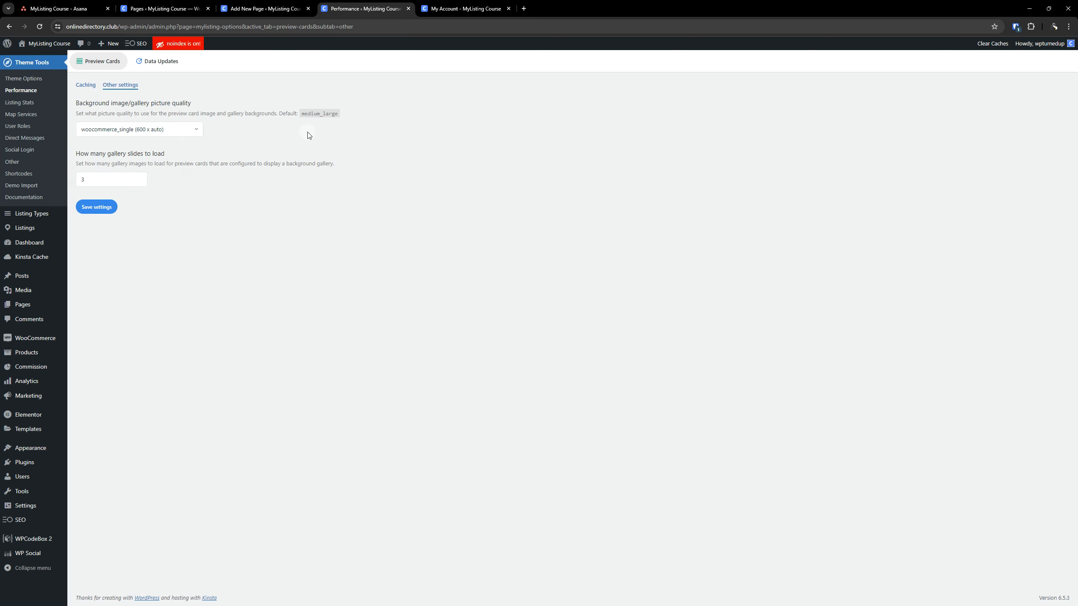
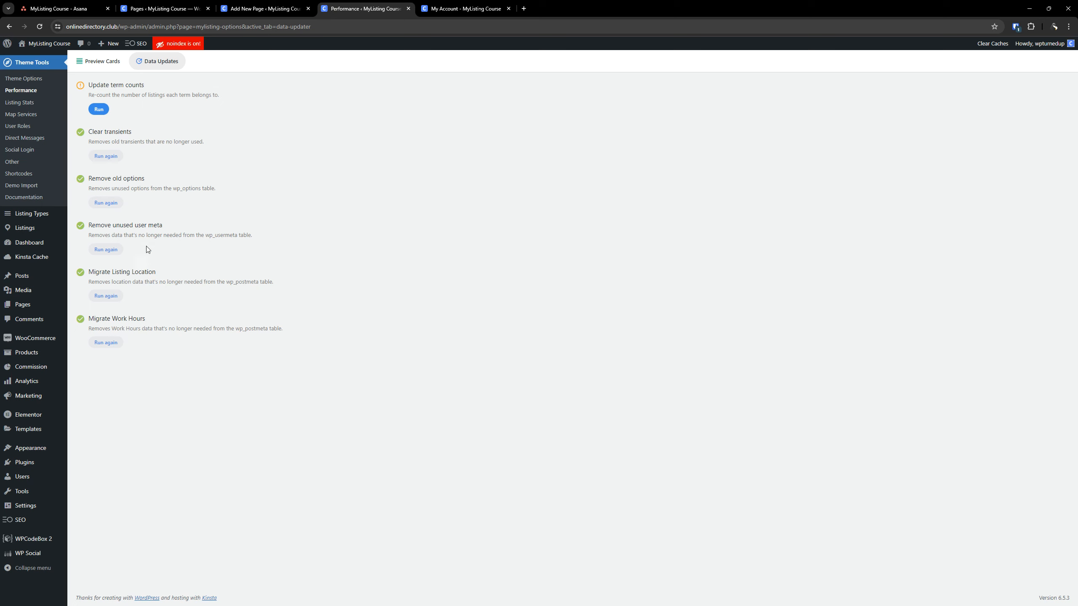
Open the listing Categories, Regions and Tags pages in separate browser tabs, keeping the Data Updates page open
mouse_move(25, 228)
right_click(83, 251)
left_click(111, 257)
right_click(80, 265)
left_click(103, 275)
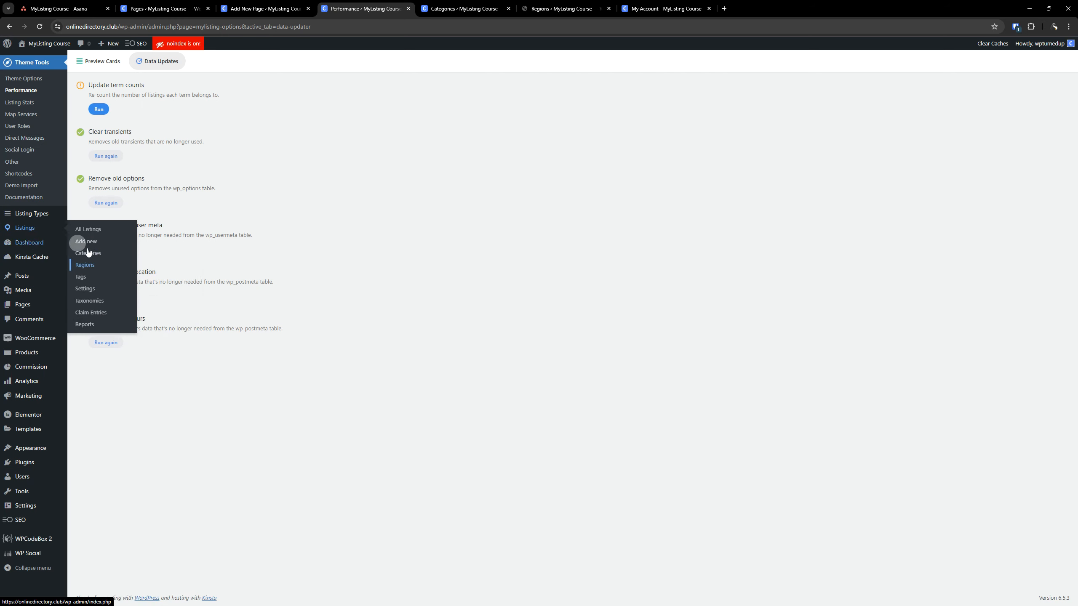
right_click(87, 277)
left_click(108, 284)
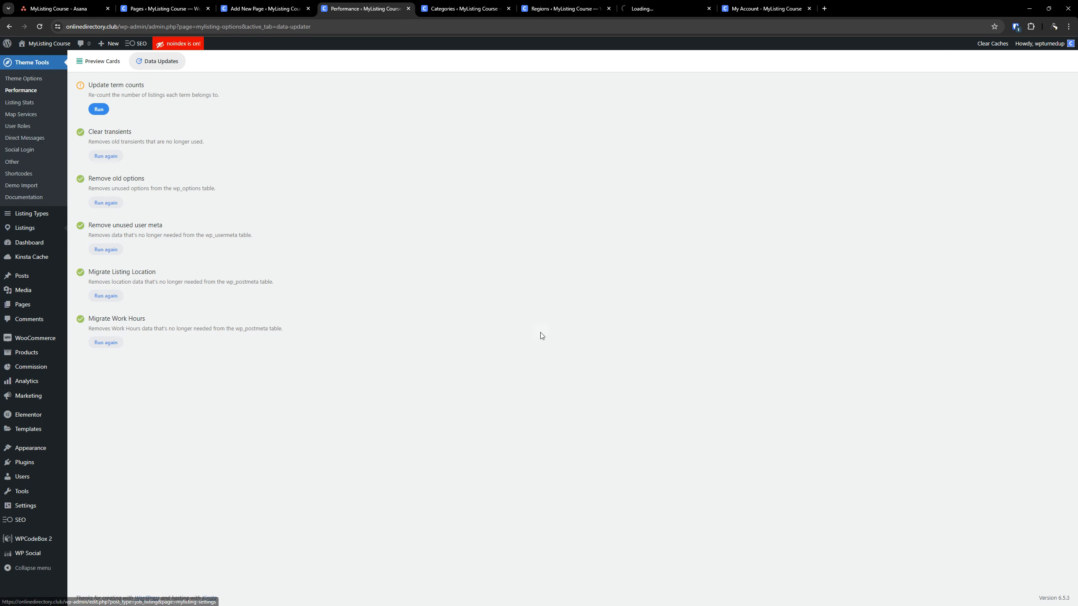
Look through the listing Categories, Regions and Tags pages and the site's page list, and return to the Data Updates page
left_click(482, 7)
left_click(560, 8)
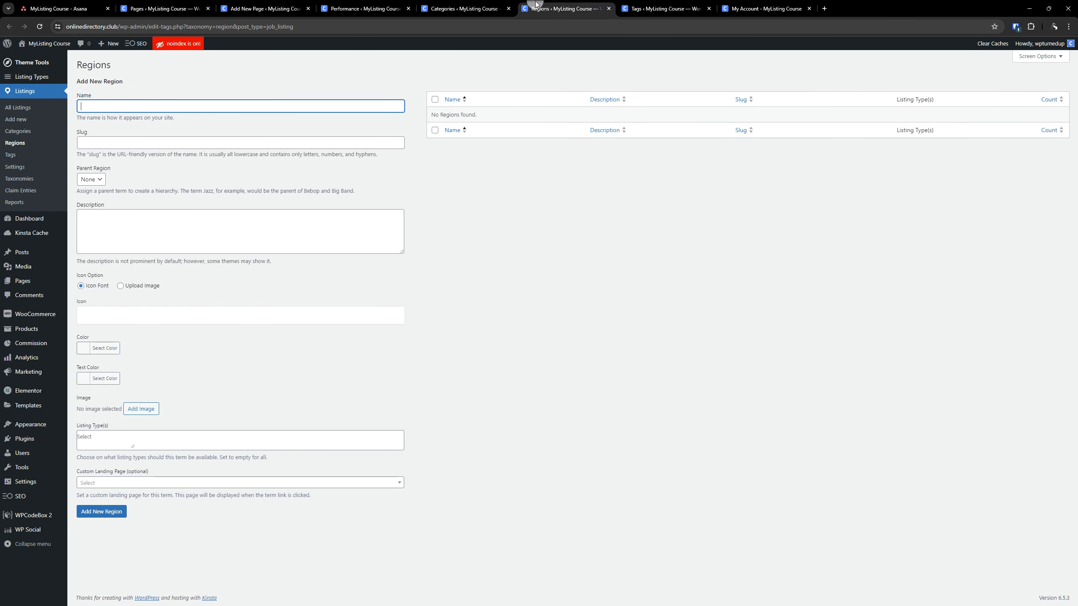
left_click(661, 13)
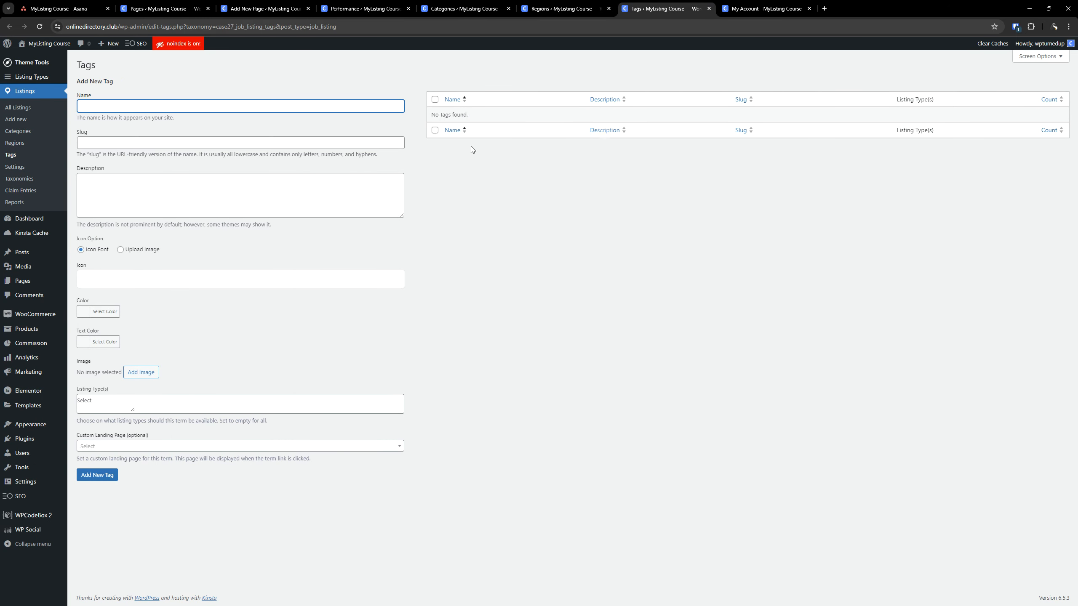
left_click(254, 10)
left_click(165, 9)
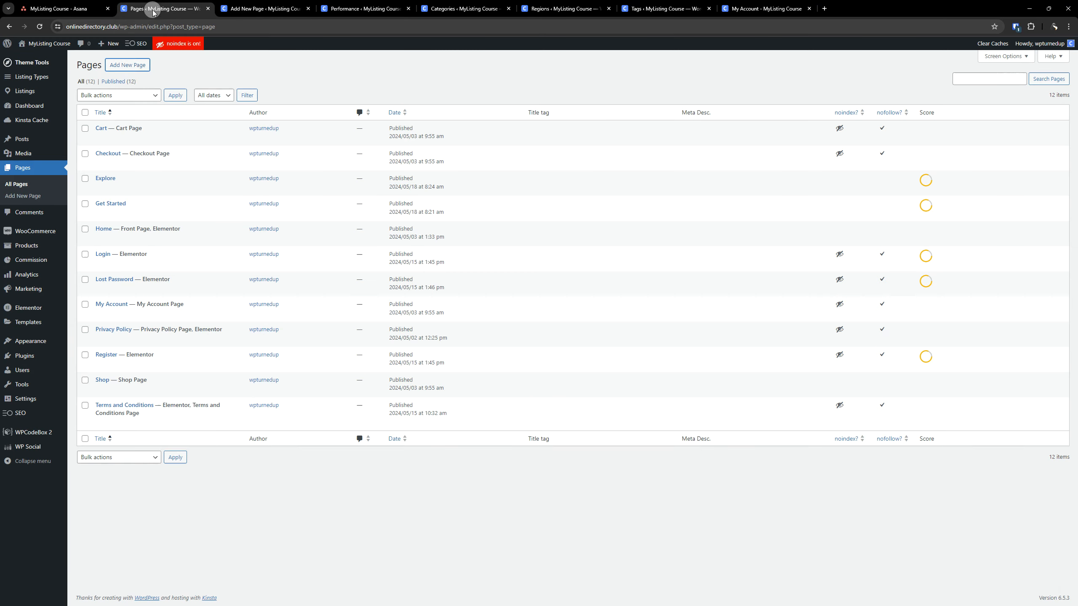
left_click(365, 7)
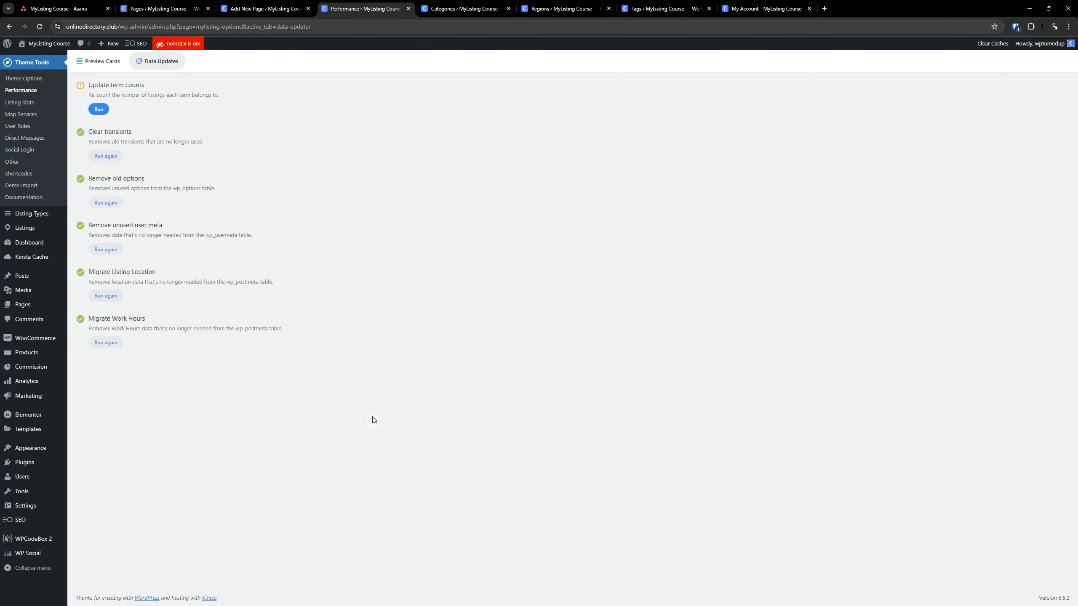
Close the Categories, Regions and Tags tabs and run the Update term counts data update to completion
left_click(488, 8)
left_click(508, 8)
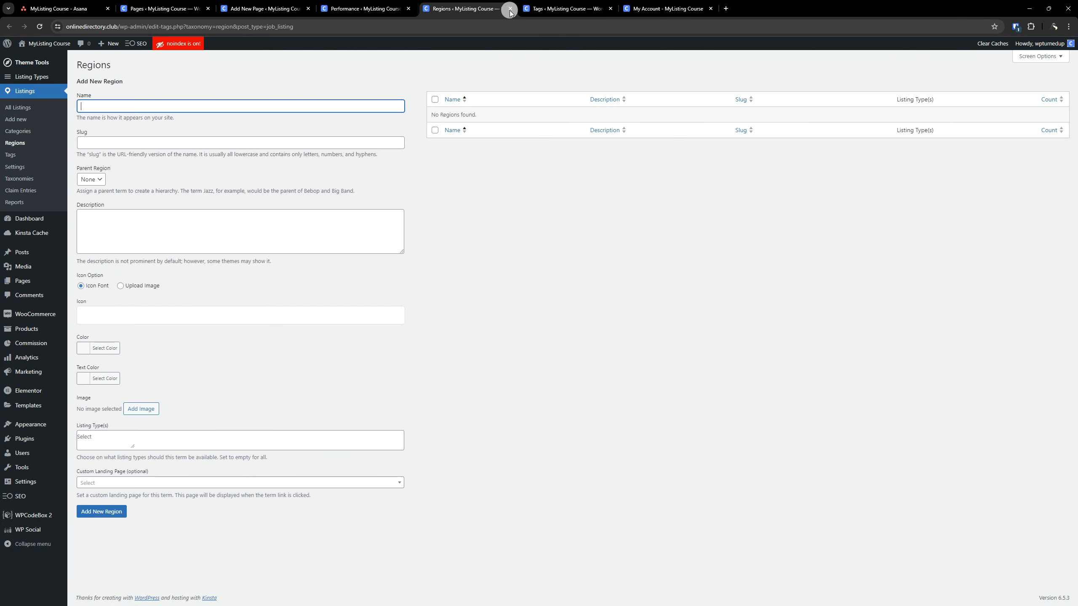
left_click(510, 9)
left_click(510, 9)
left_click(365, 8)
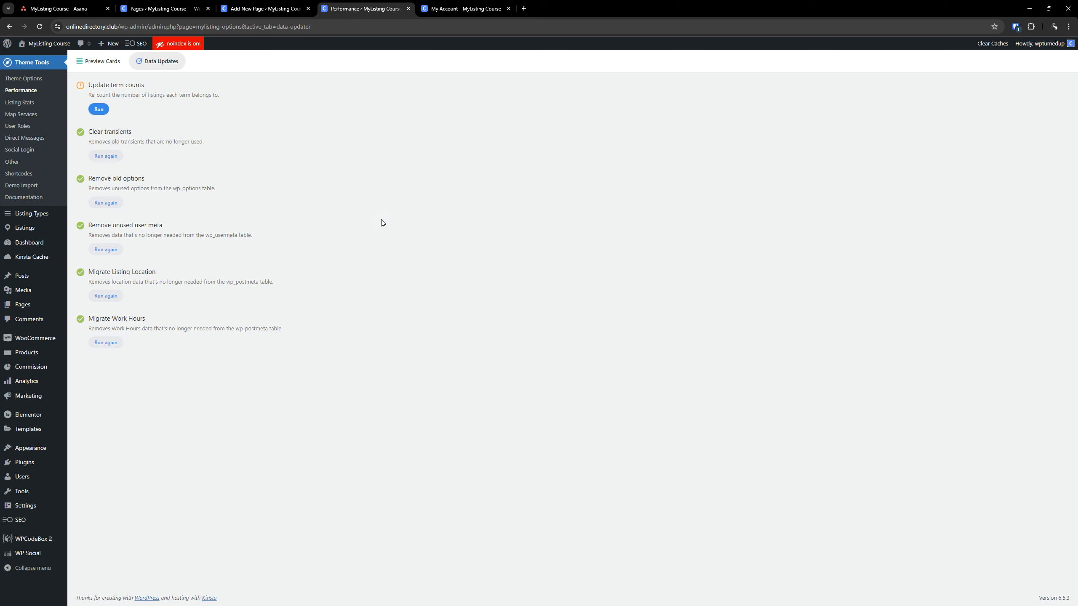
left_click(103, 108)
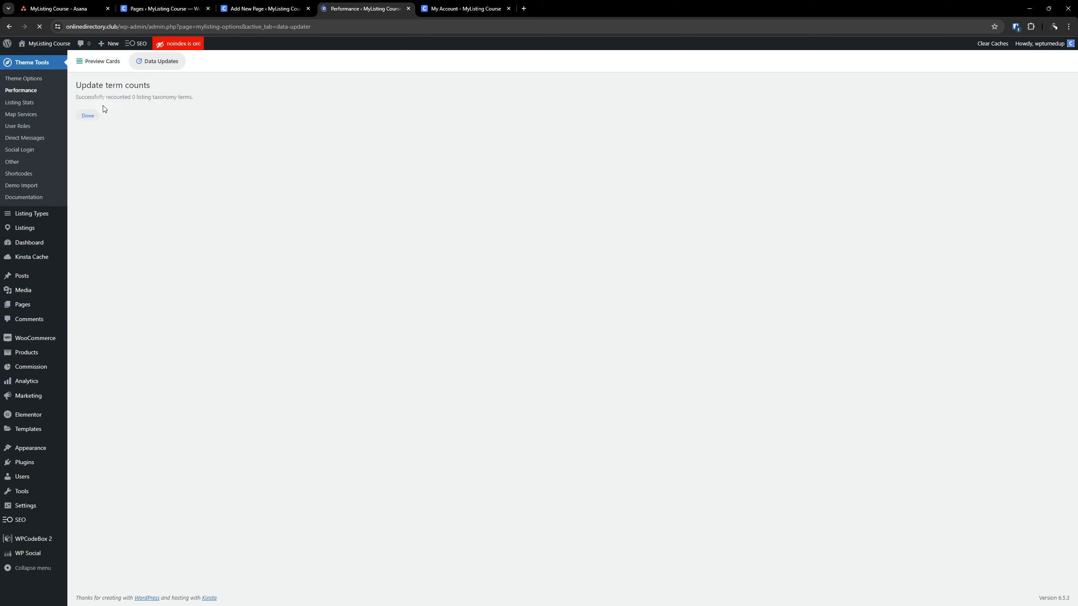
left_click(88, 118)
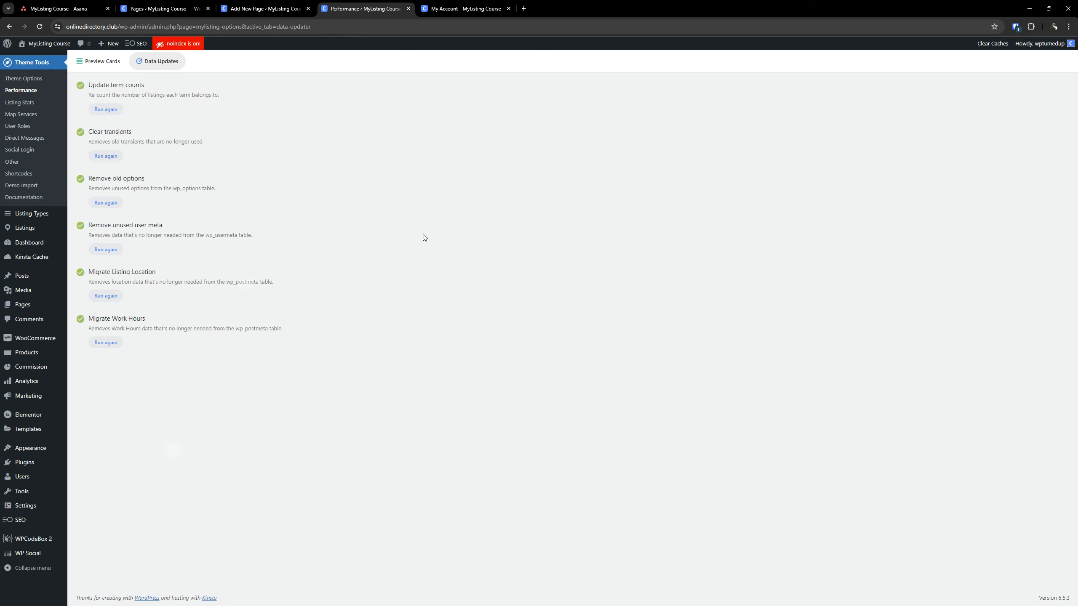
Open the Listing Stats settings and set stats older than 183 days to be deleted
left_click(20, 106)
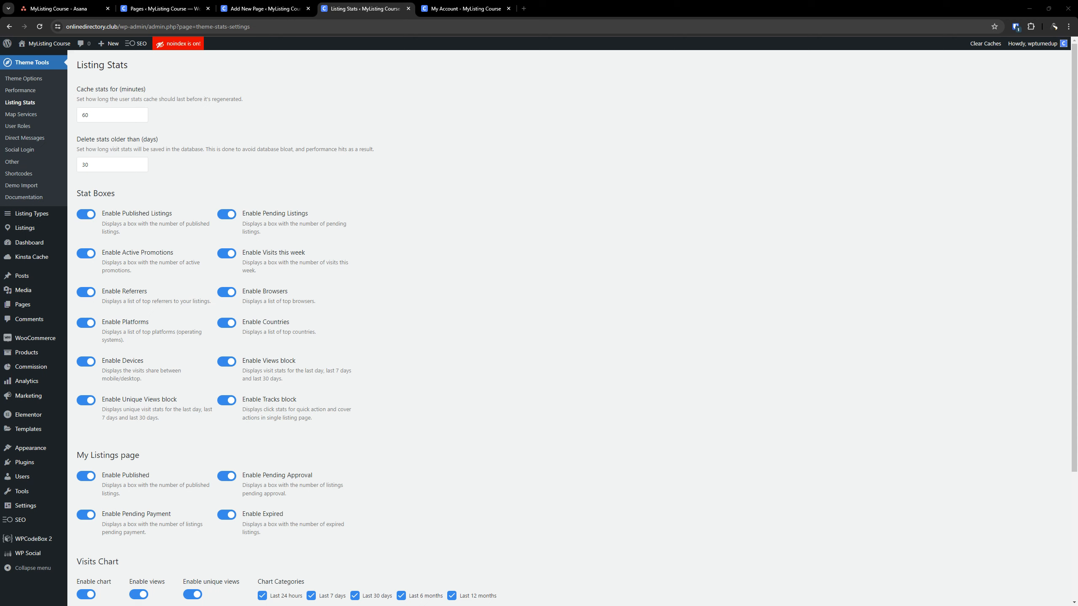
scroll(711, 347, "down", 1)
scroll(632, 168, "up", 1)
double_click(90, 165)
left_click(93, 166)
key("BackSpace")
key("BackSpace")
type("183")
Disable the Referrers, Platforms, Devices, Countries and Browsers stat boxes for listing stats
left_click(88, 293)
left_click(90, 325)
left_click(92, 366)
left_click(226, 323)
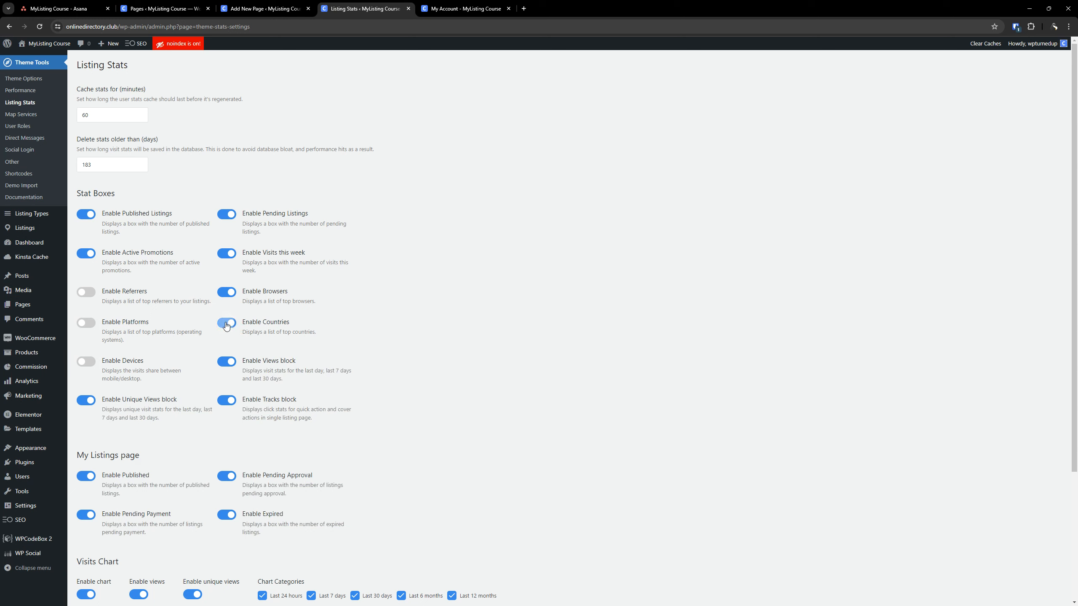
left_click(229, 295)
left_click(440, 9)
left_click(369, 8)
Remove Last 12 months from the visits chart categories and check the stats deletion period against it
scroll(200, 290, "down", 2)
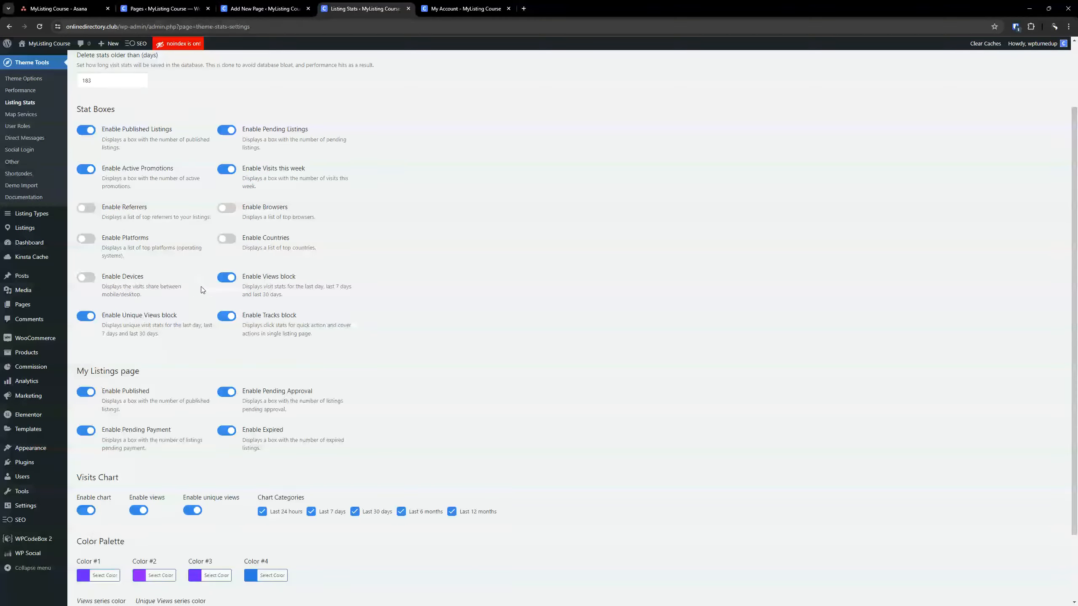
scroll(202, 290, "down", 2)
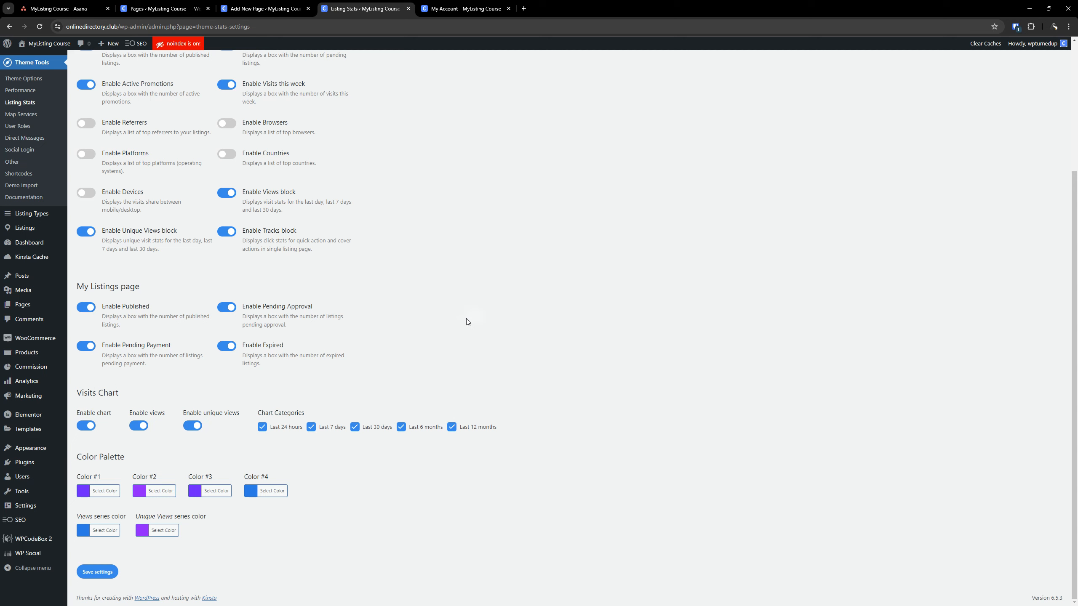
left_click(450, 427)
scroll(589, 349, "up", 4)
left_click(101, 163)
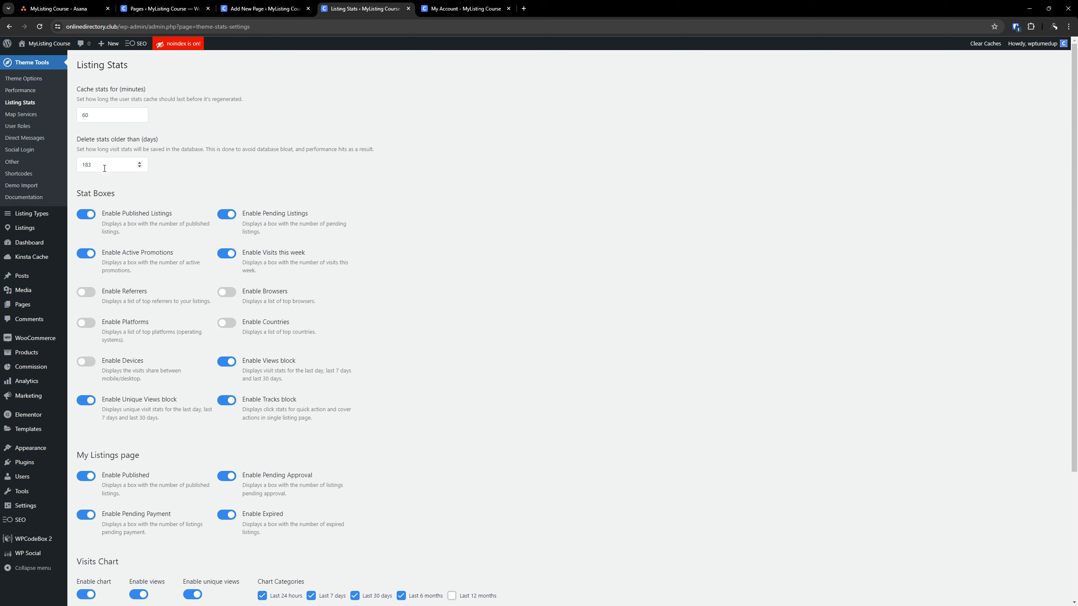
left_click_drag(103, 168, 80, 166)
left_click(572, 231)
Set Color #1, Color #2, Color #3 and Color #4 of the stats color palette to black
scroll(560, 242, "down", 4)
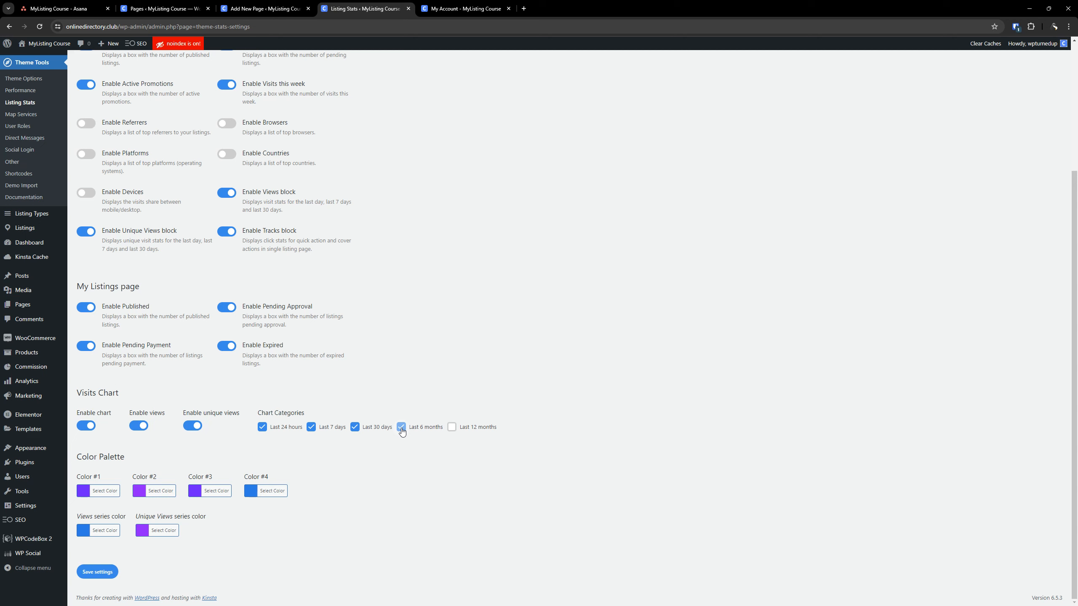
left_click(109, 495)
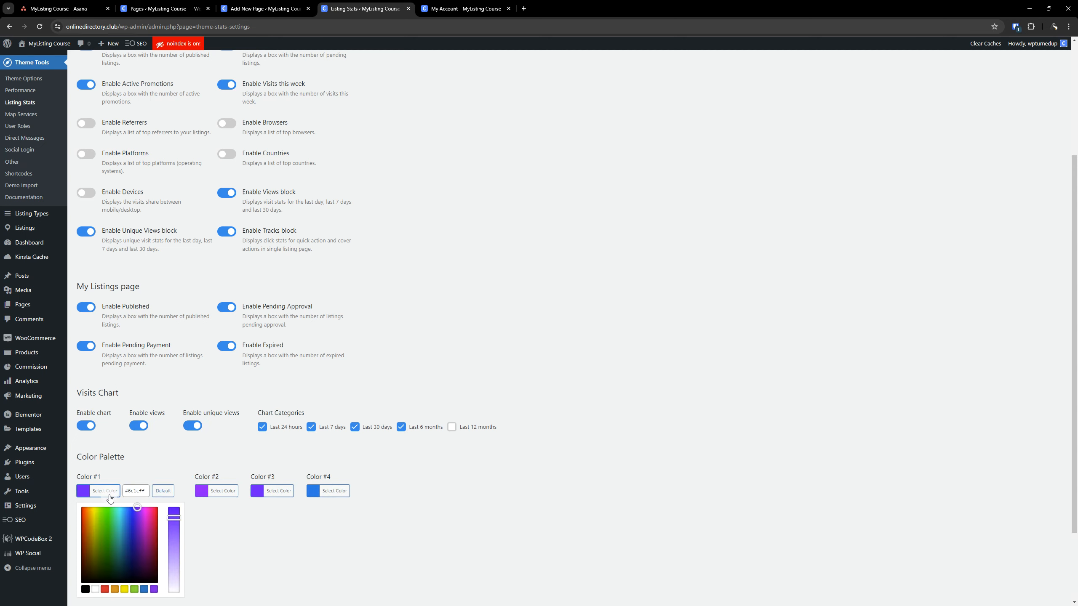
left_click(86, 589)
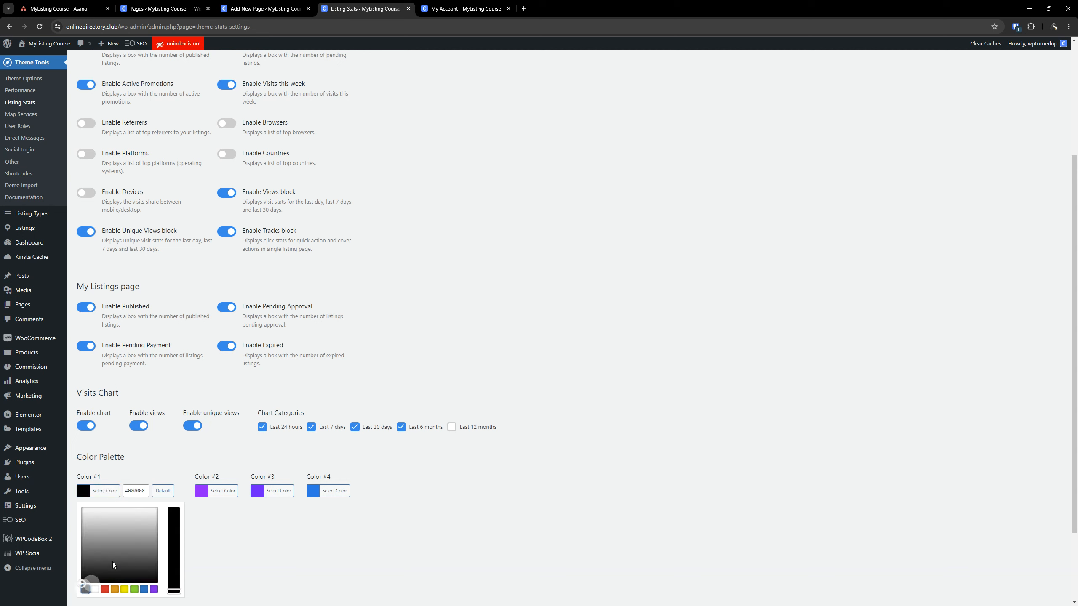
left_click(222, 491)
left_click(141, 589)
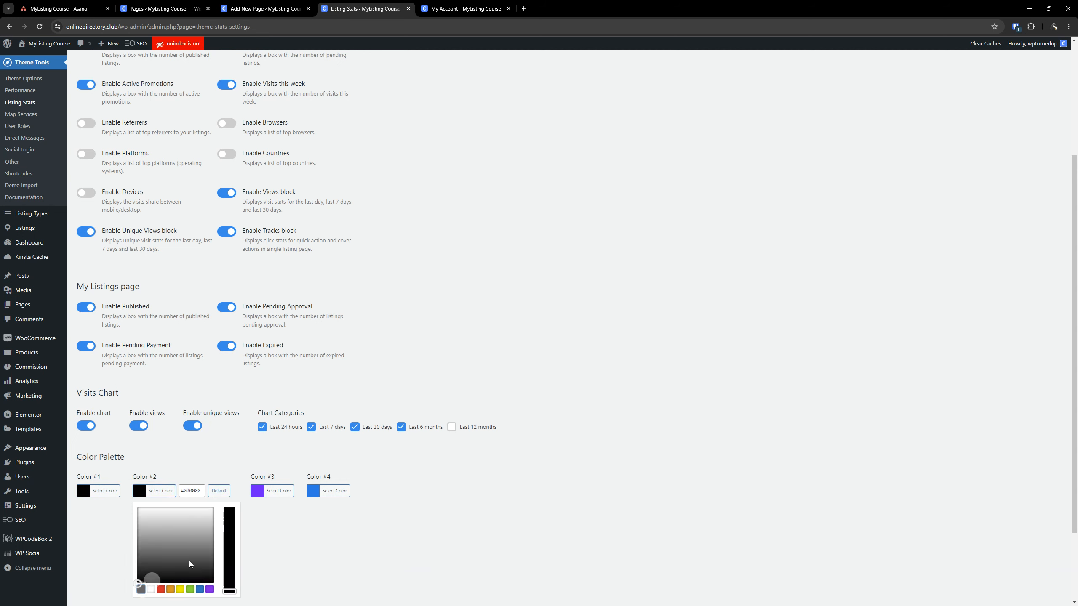
left_click(278, 491)
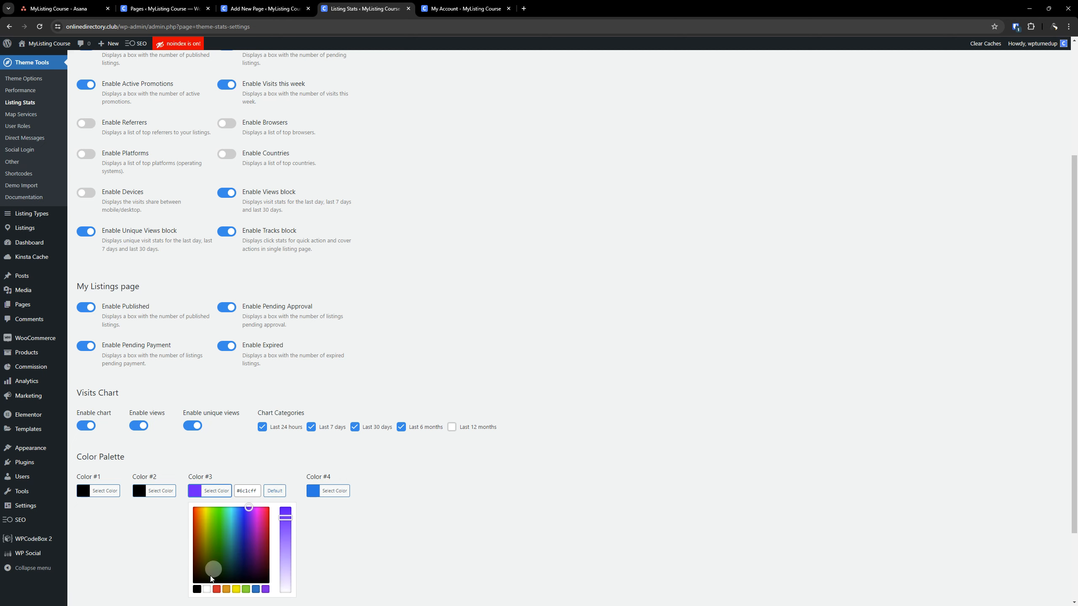
left_click(197, 590)
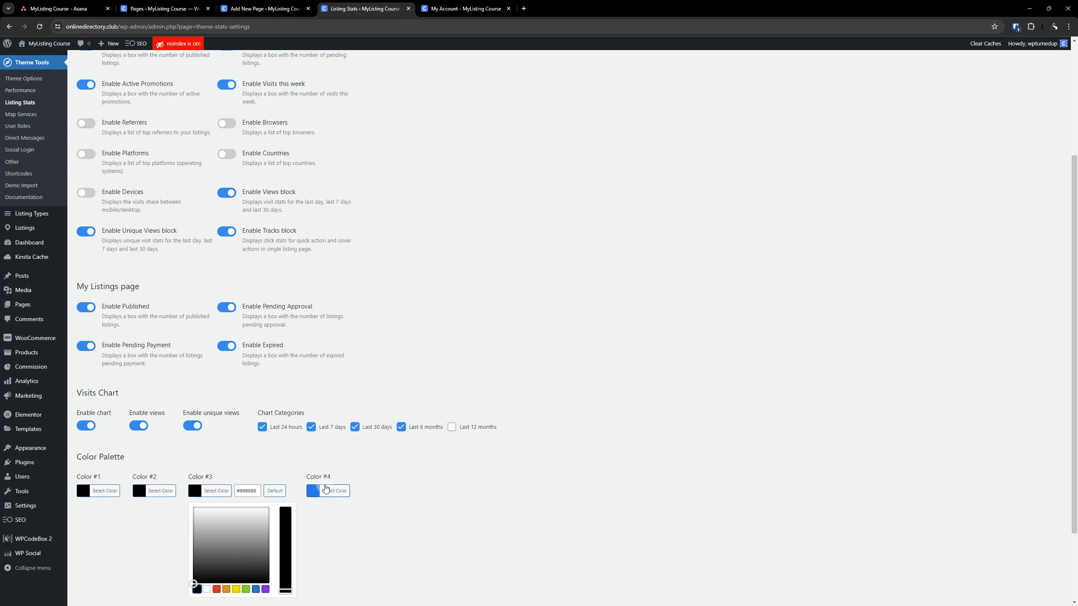
left_click(329, 491)
scroll(276, 556, "down", 3)
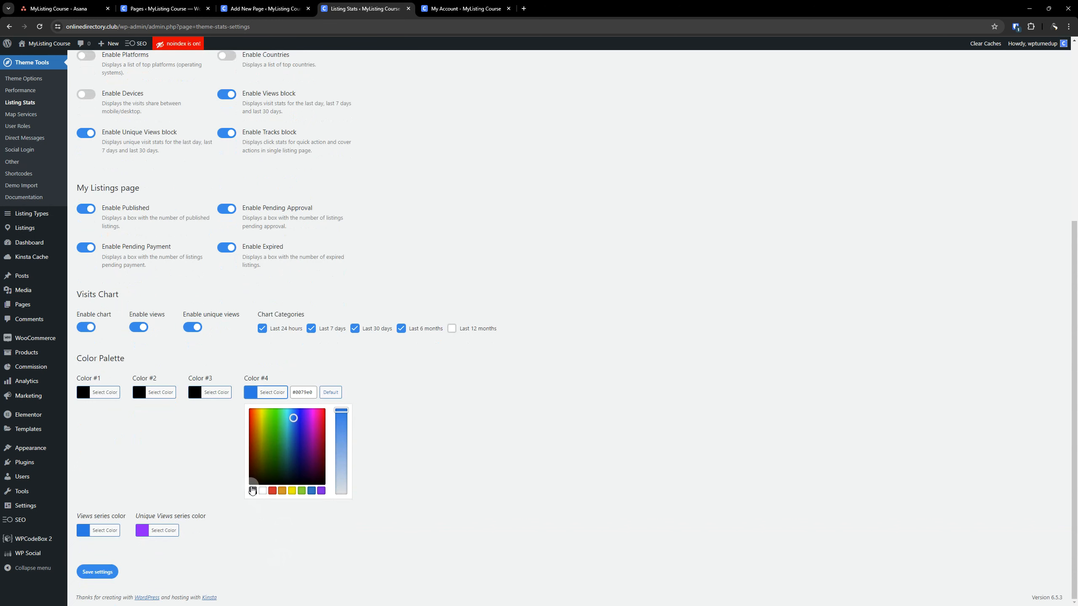
left_click(253, 491)
left_click(425, 421)
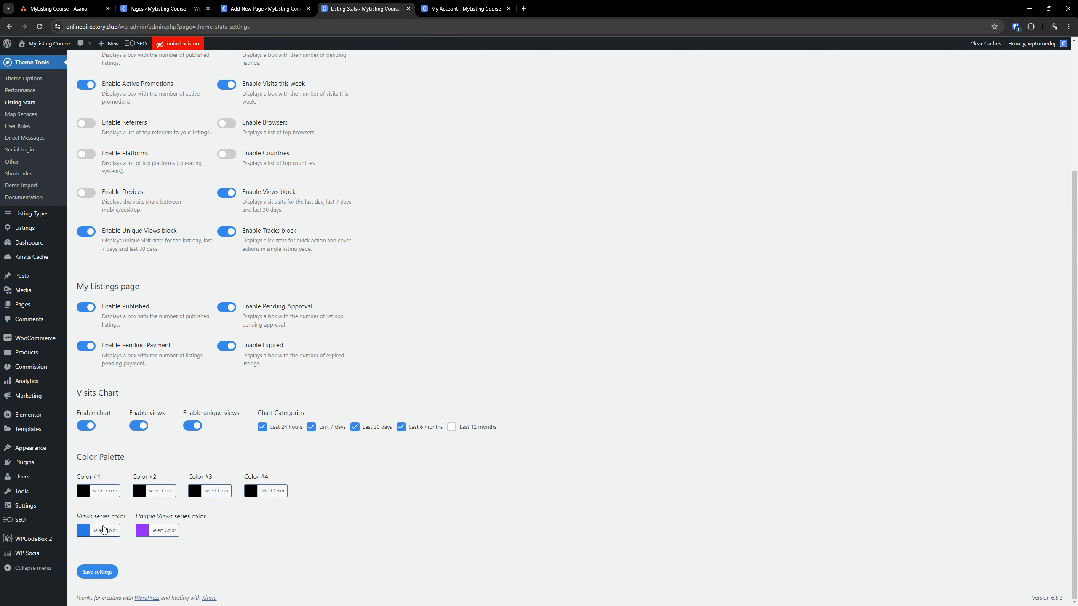
Set the Views series color to black and the Unique Views series color to #467ff7, and save the Listing Stats settings
left_click(102, 530)
scroll(125, 537, "down", 2)
left_click(87, 530)
left_click(253, 501)
left_click(163, 530)
triple_click(197, 534)
key("ctrl+v")
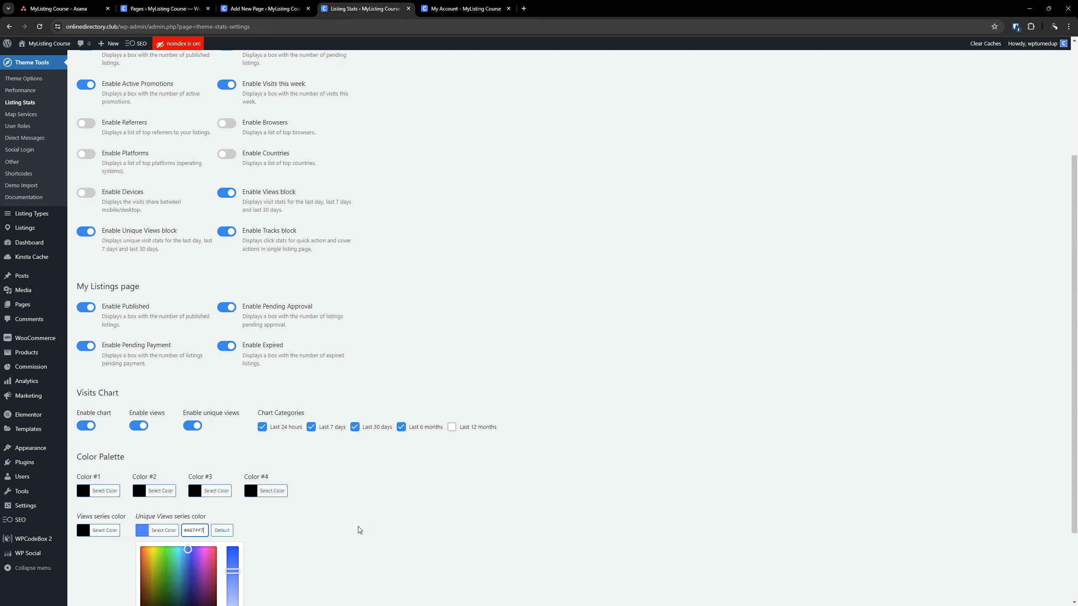
left_click(359, 525)
left_click(84, 572)
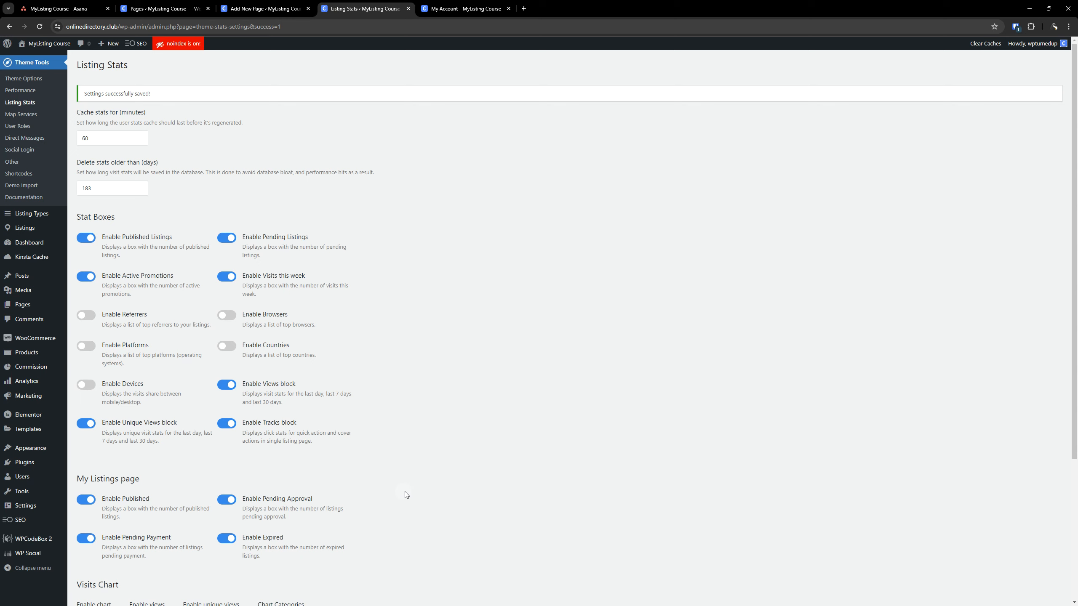
Review the stat boxes, visits chart and color palette on the Listing Stats page and save the settings again
scroll(549, 380, "down", 4)
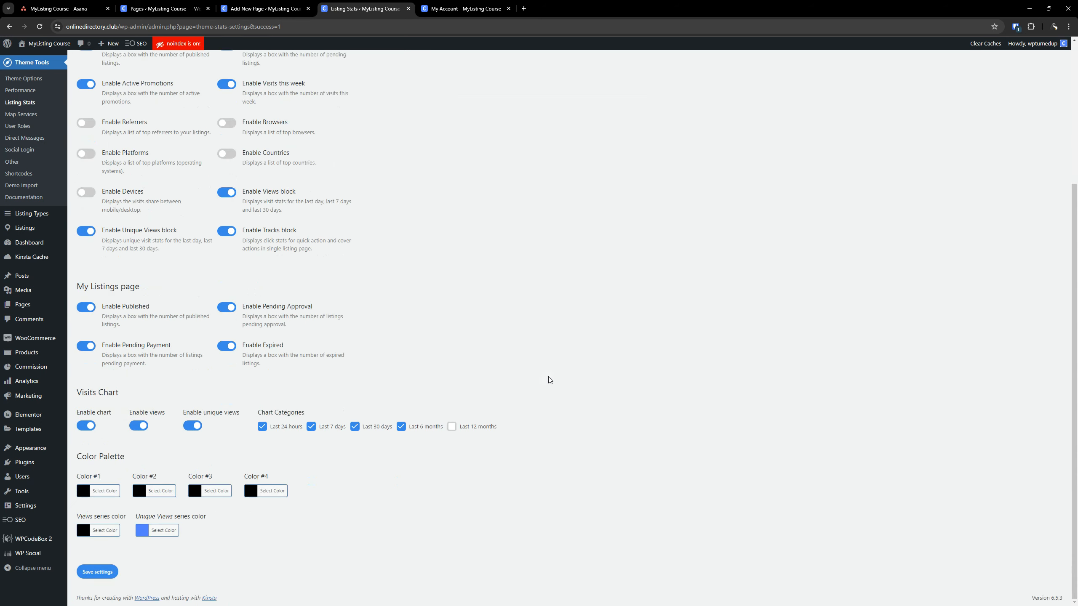
scroll(445, 401, "up", 4)
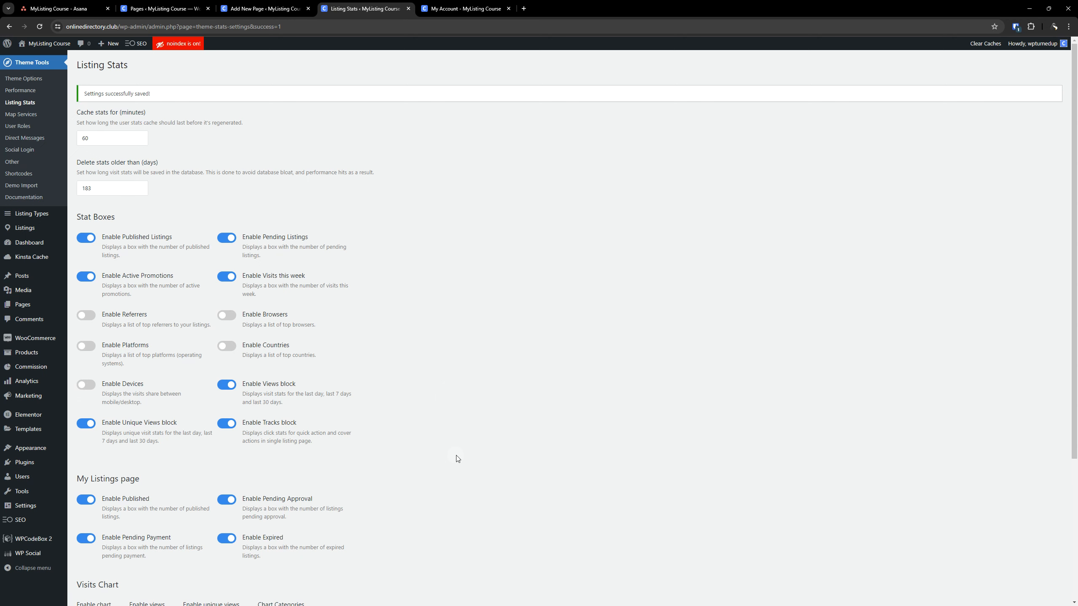
scroll(457, 459, "down", 5)
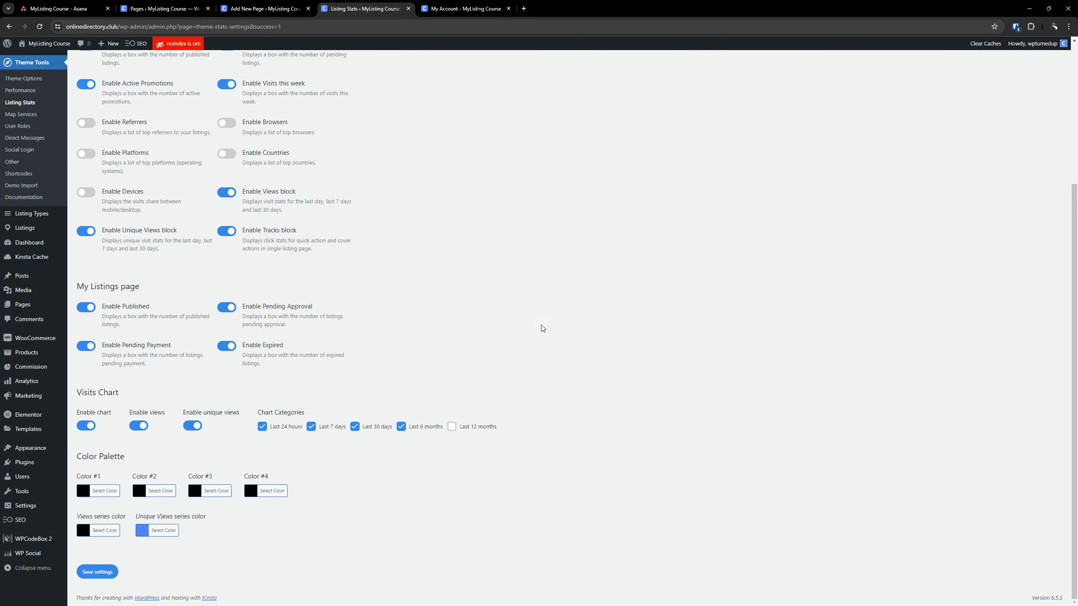
scroll(545, 324, "up", 5)
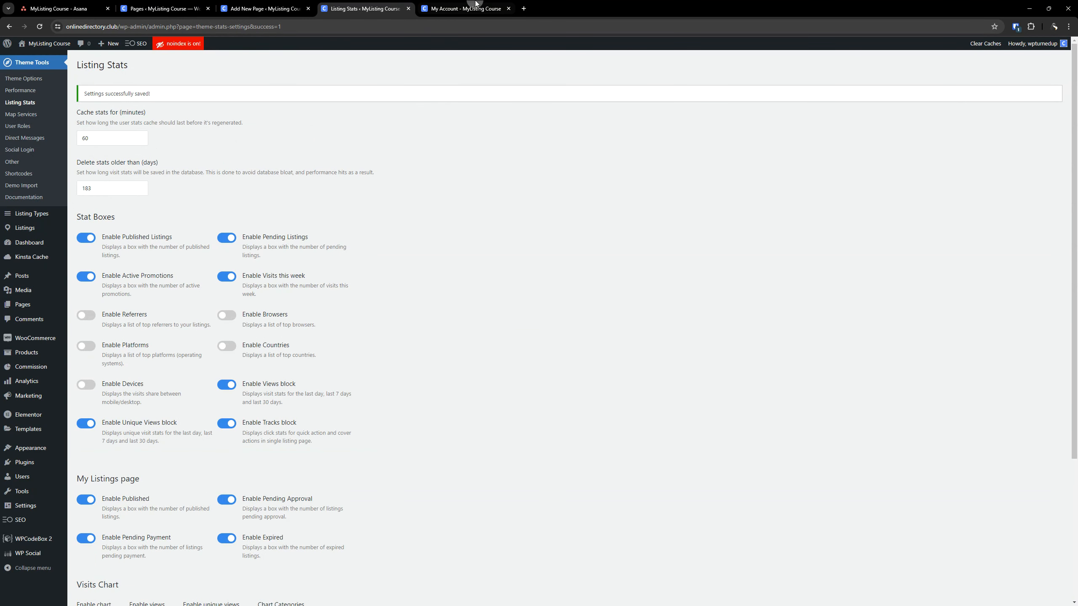
scroll(558, 286, "down", 5)
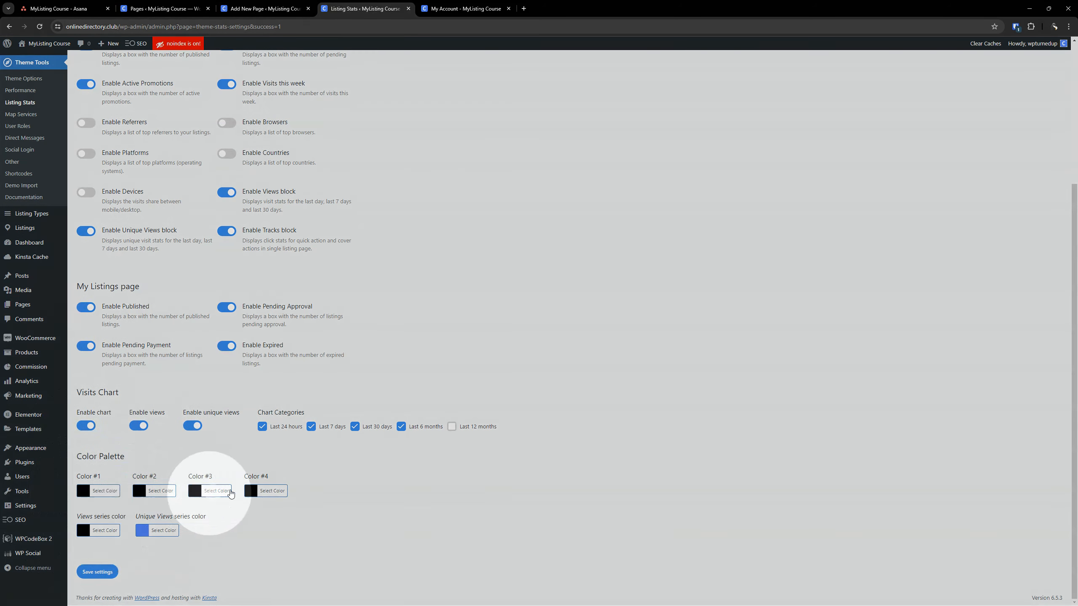
mouse_move(51, 492)
scroll(632, 303, "up", 5)
scroll(467, 356, "down", 5)
left_click(97, 583)
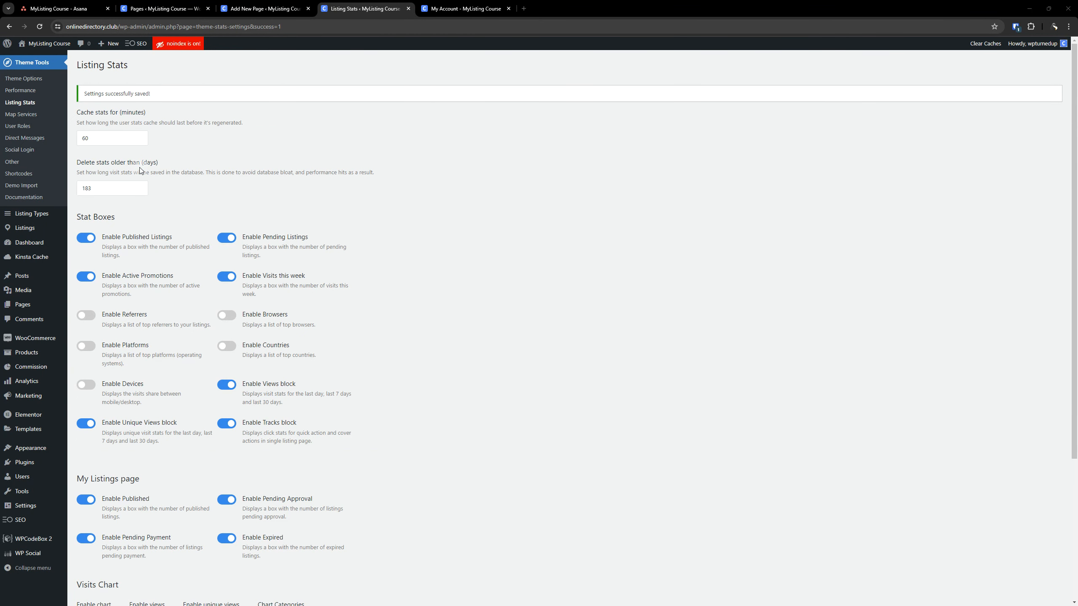
Open the Map Services settings, choose Mapbox as the map provider and paste the Mapbox API access token
left_click(21, 113)
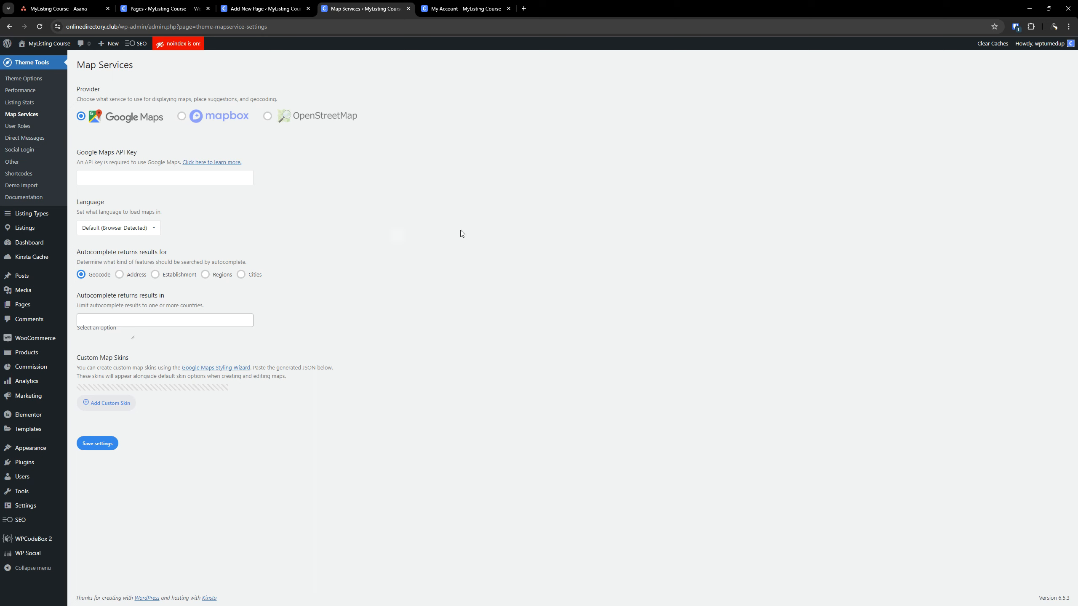
left_click(182, 118)
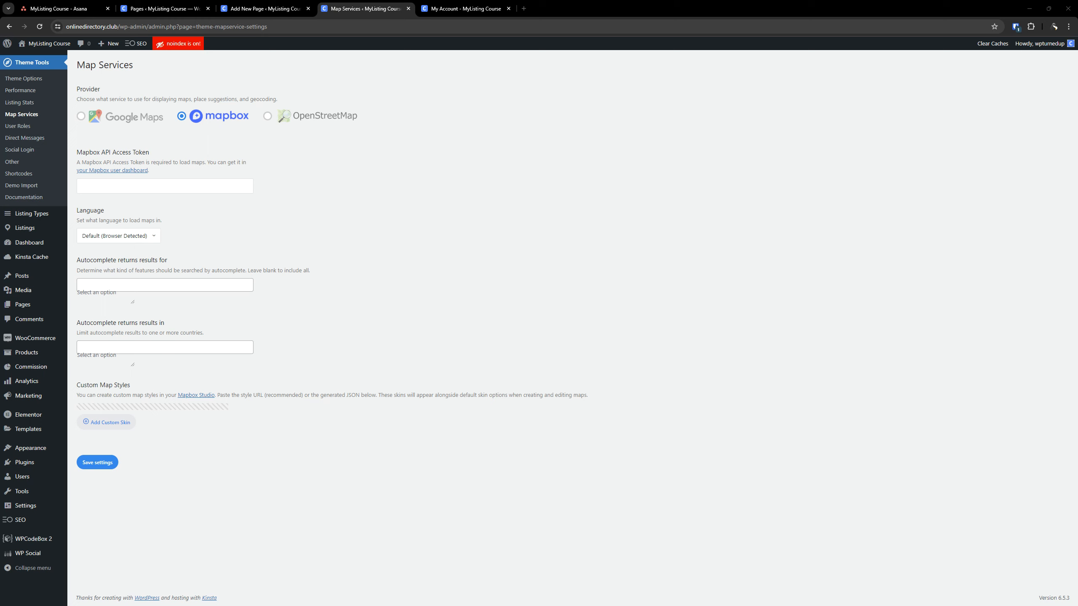
left_click(136, 192)
key("ctrl+v")
left_click(482, 146)
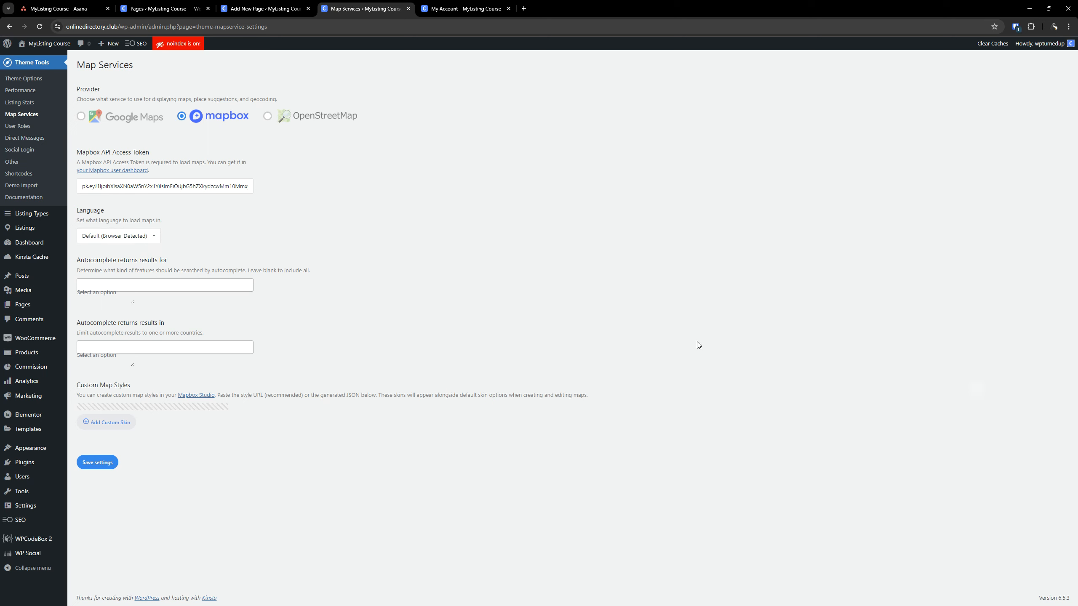
Inspect the feature types and countries offered for limiting the Mapbox autocomplete results, leaving both settings blank
left_click(163, 285)
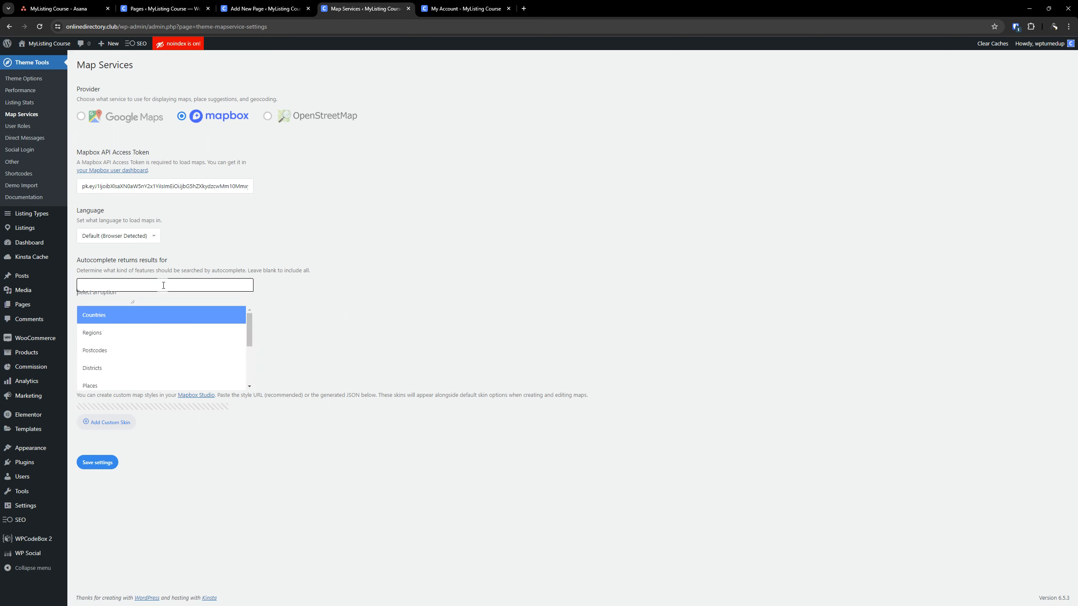
left_click(341, 239)
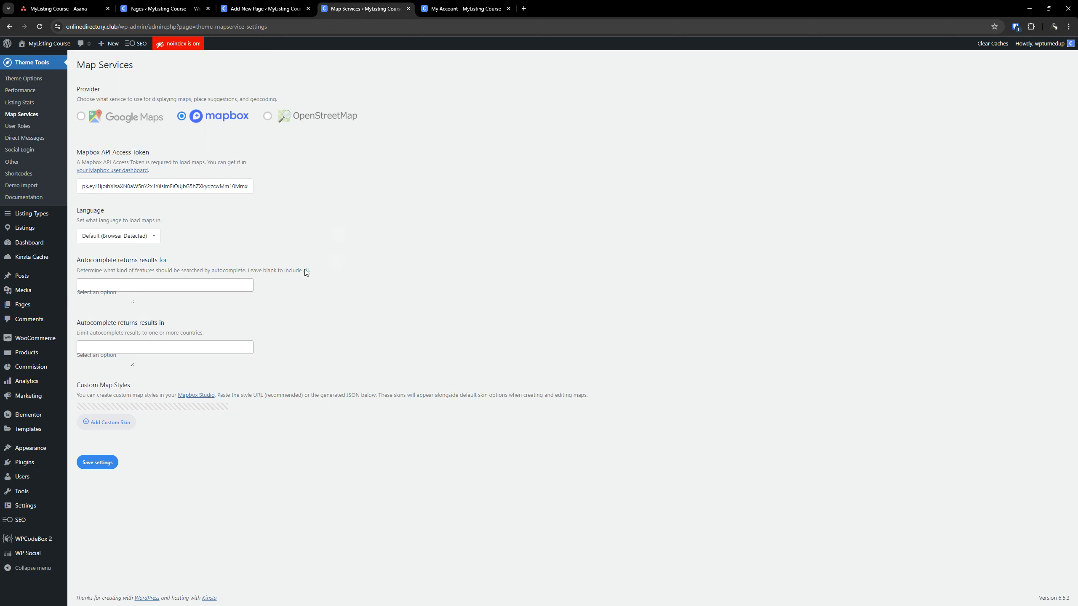
left_click(154, 349)
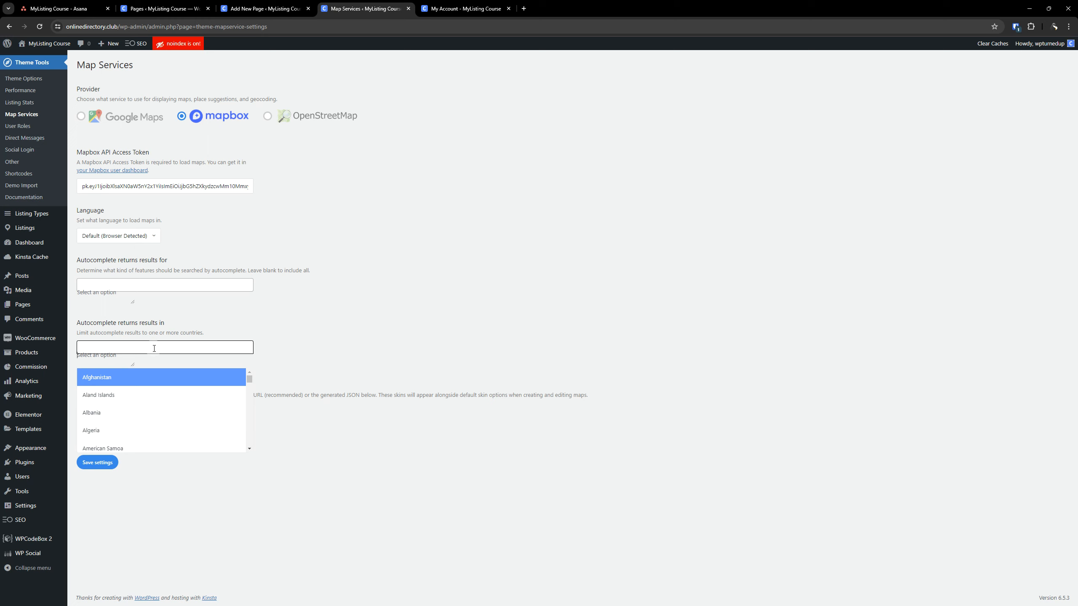
left_click(212, 283)
left_click(304, 262)
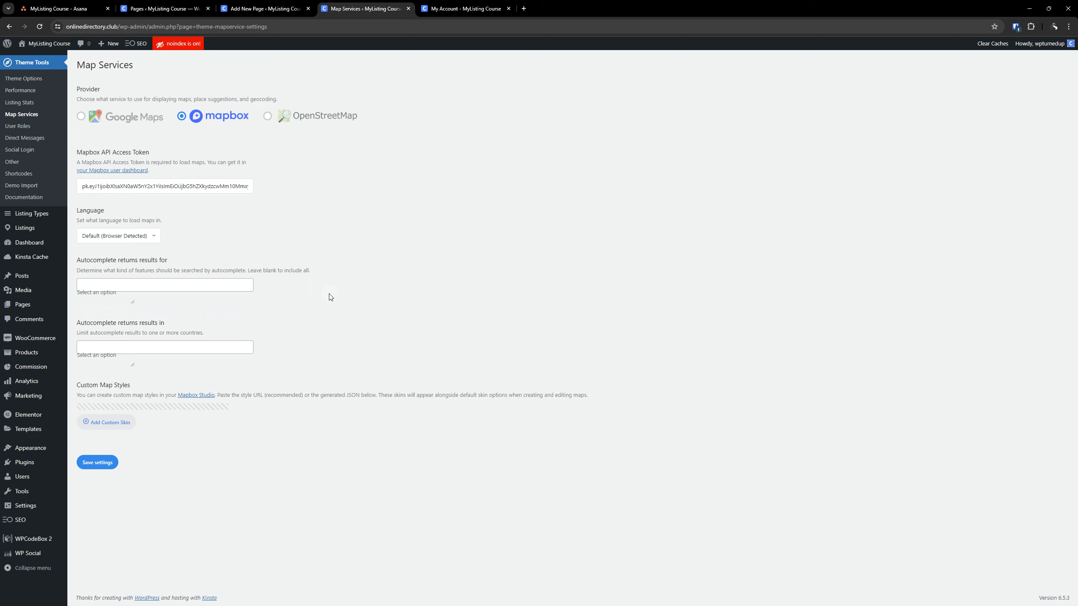
Add a custom map skin labelled Canvas with the copied Mapbox style URL and save the Map Services settings
left_click(108, 423)
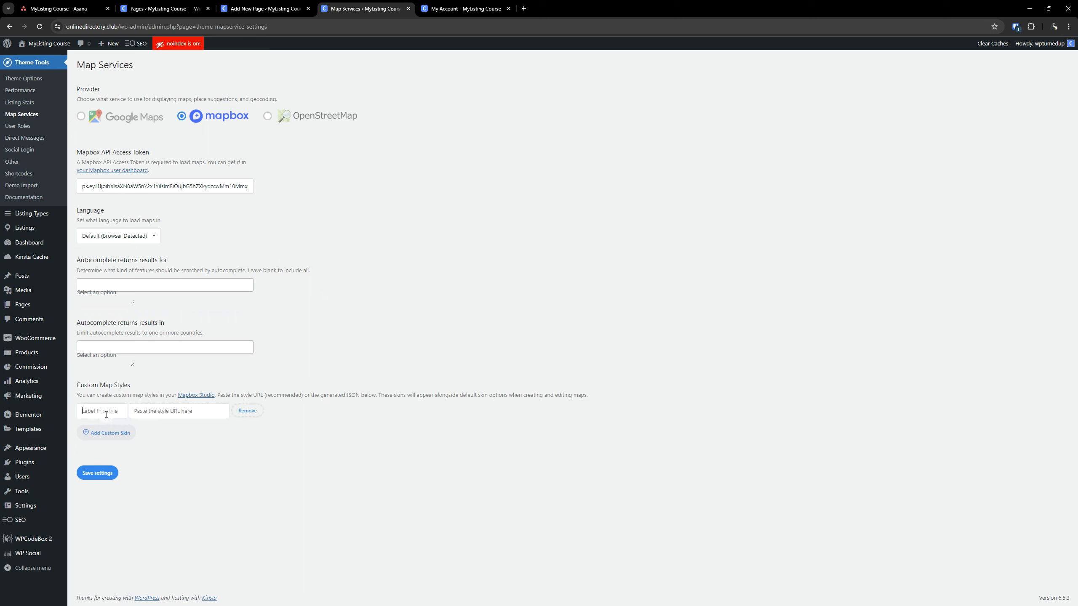
type("Canvv")
left_click(186, 409)
key("ctrl+v")
left_click(103, 473)
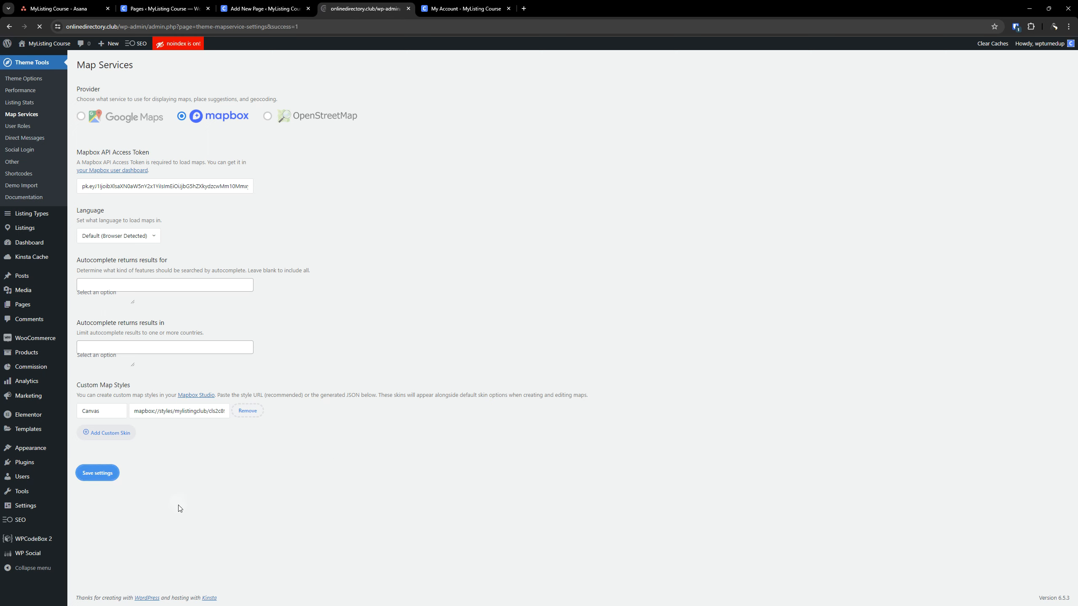
In the User Roles settings, add About Yourself, Profile Picture and Social Networks to the Customer role's registration form fields
left_click(19, 128)
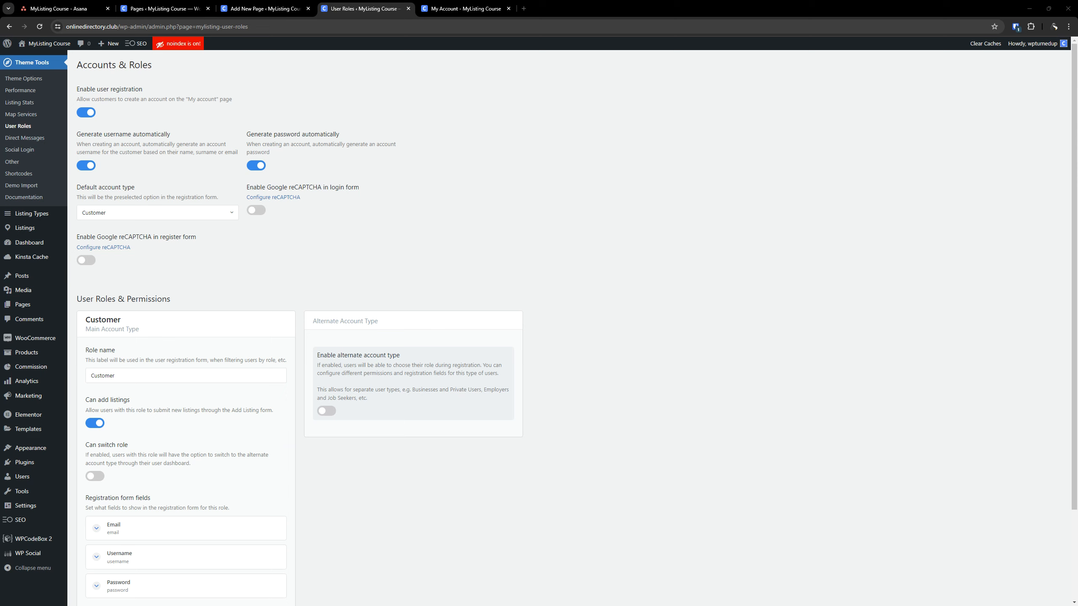
scroll(560, 359, "down", 3)
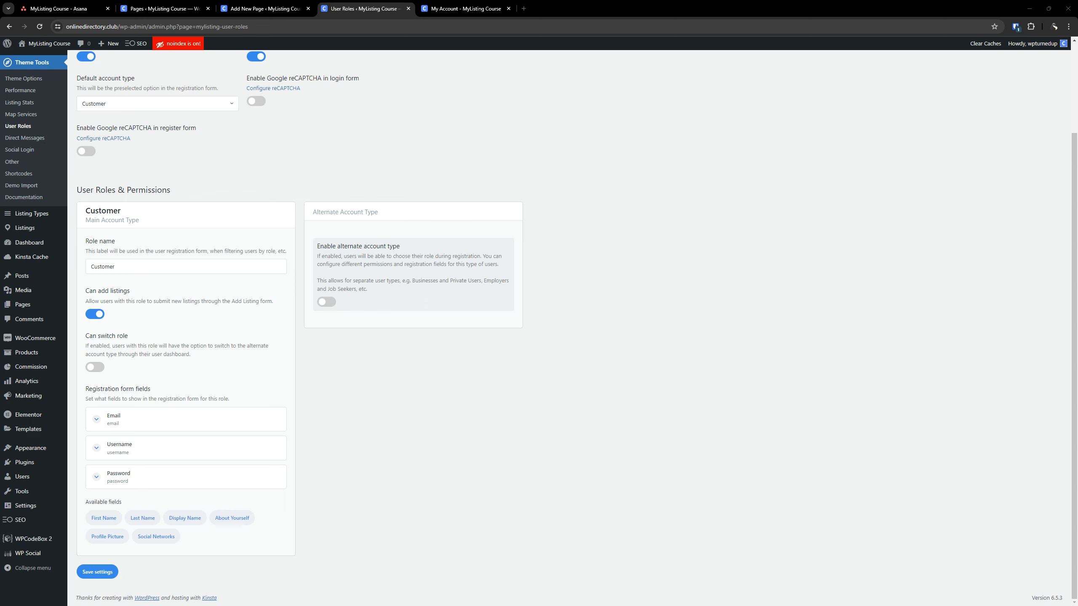
left_click(239, 517)
scroll(207, 430, "down", 1)
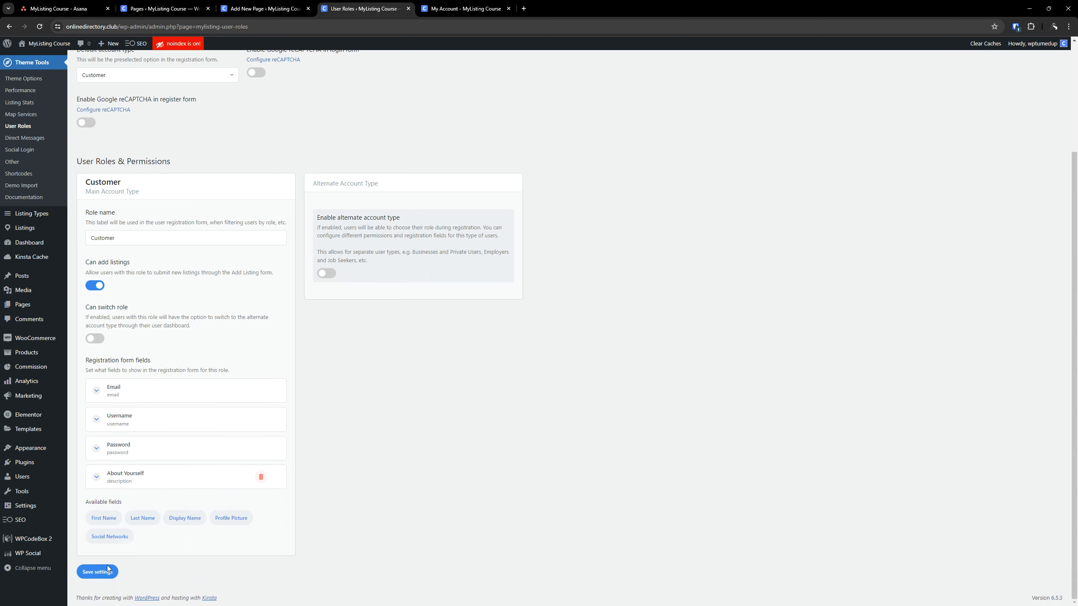
left_click(231, 519)
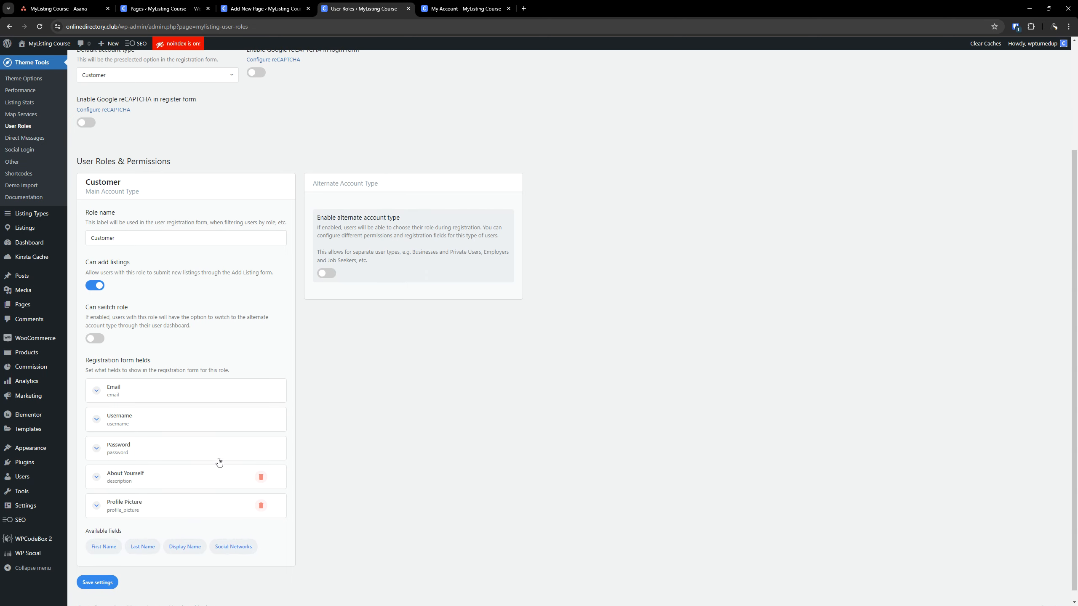
left_click(223, 548)
scroll(231, 446, "down", 1)
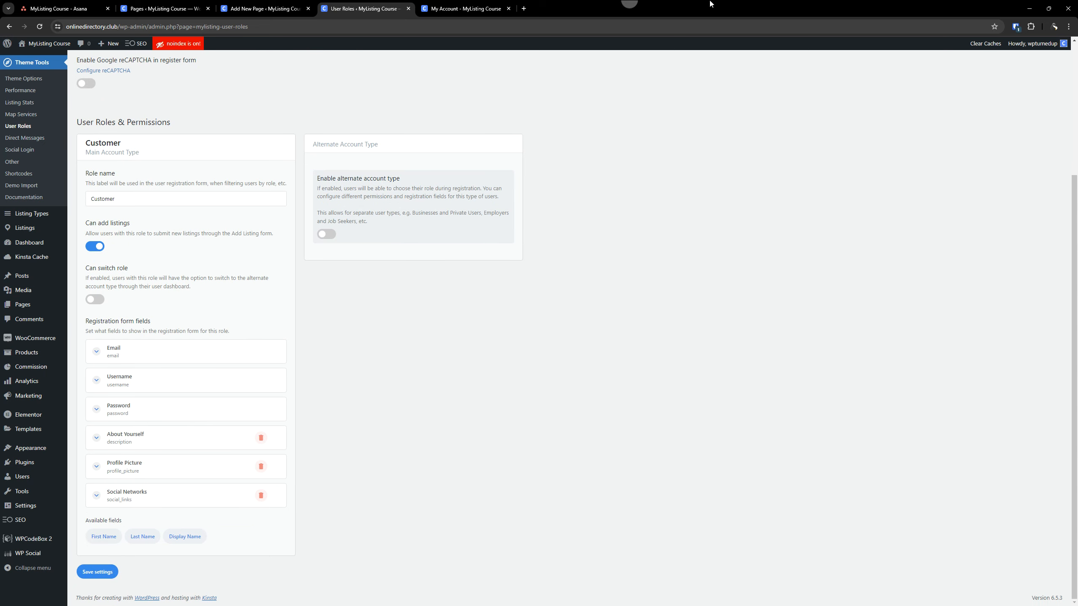
Review the registration options and role permissions, keep Customer as the default account type, and save the User Roles settings
scroll(382, 356, "up", 4)
scroll(312, 338, "down", 4)
scroll(172, 424, "up", 4)
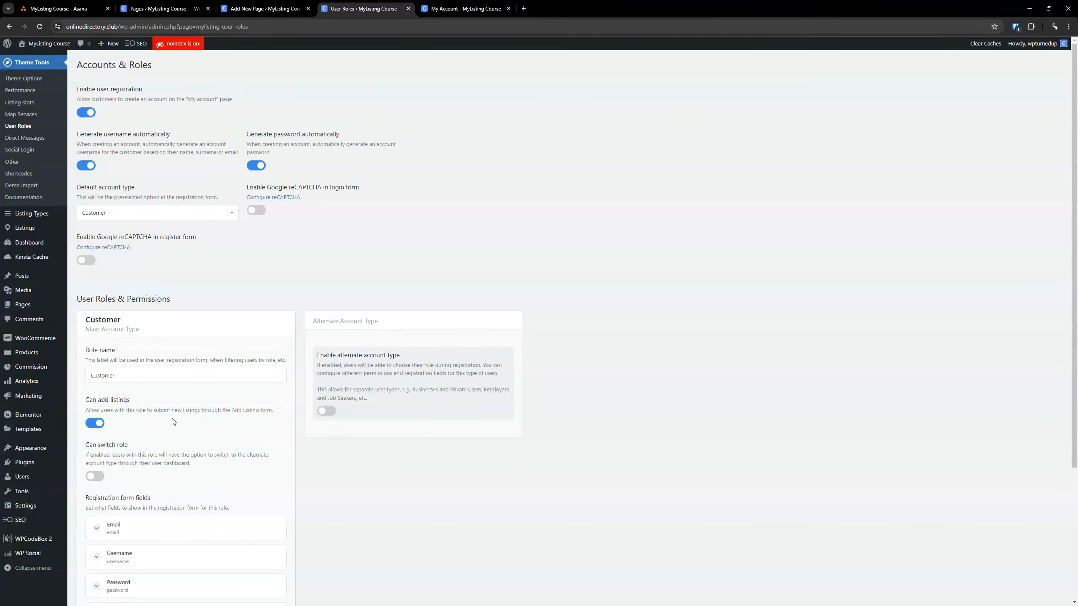
scroll(176, 418, "down", 4)
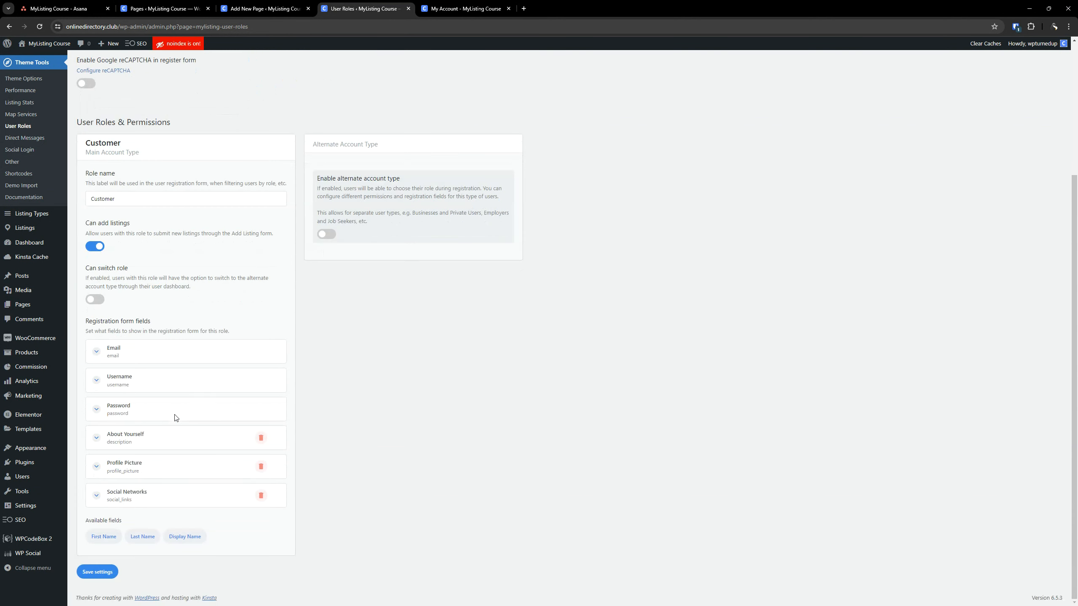
scroll(175, 418, "up", 4)
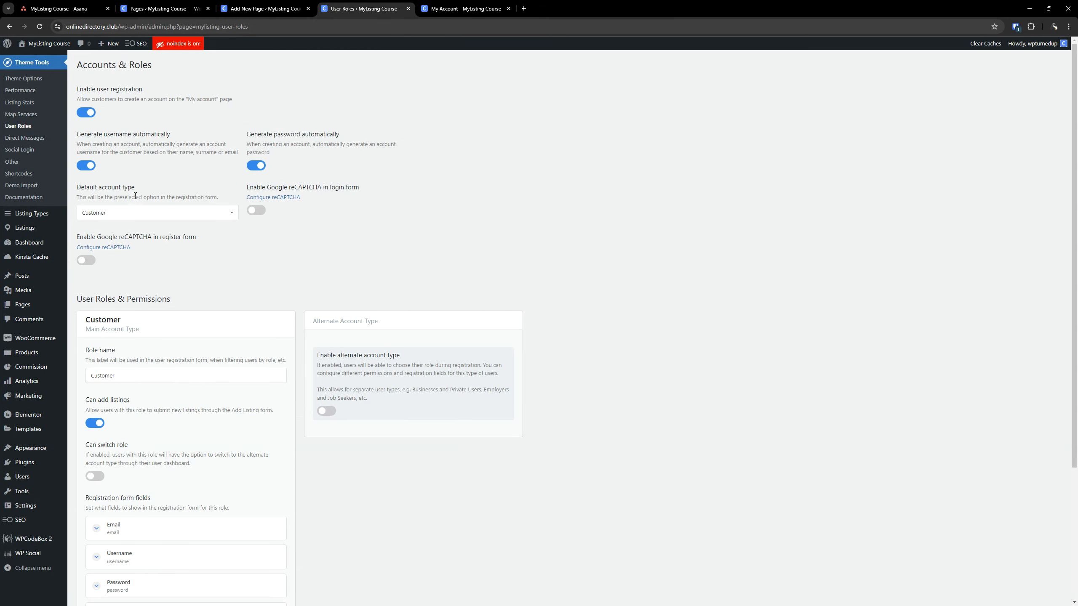
left_click(145, 215)
left_click(223, 219)
left_click(366, 217)
scroll(257, 447, "down", 4)
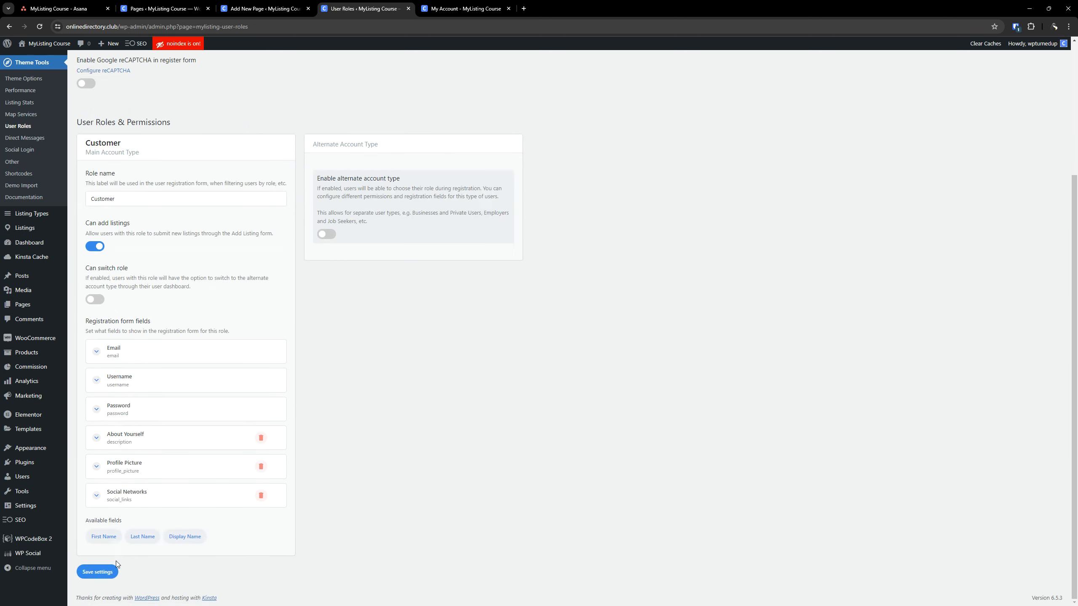
left_click(107, 571)
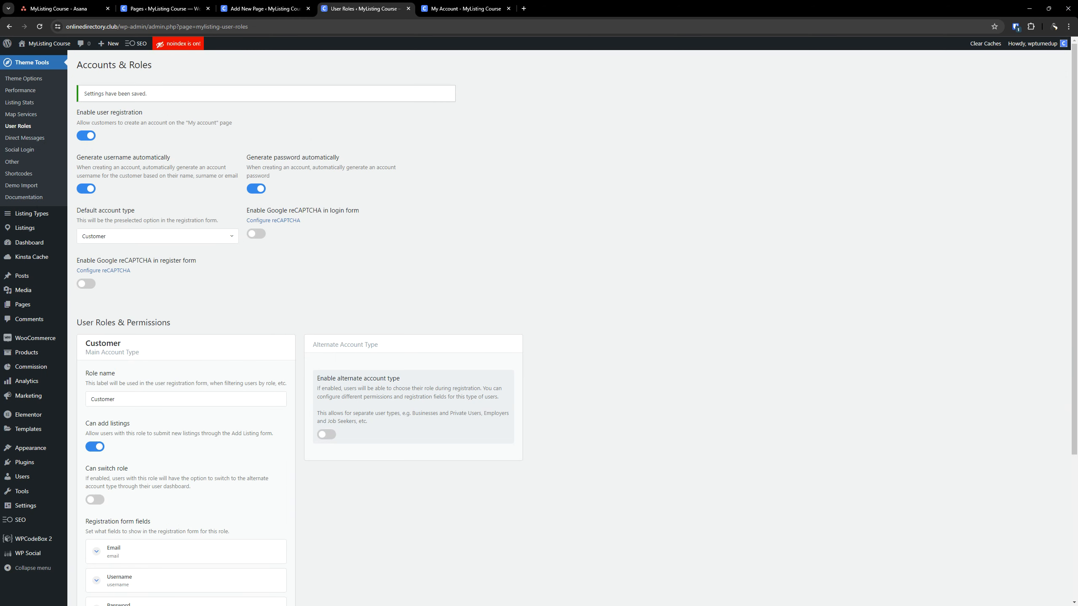
Open the Direct Messages settings and examine the messaging options and the maximum message length
left_click(27, 138)
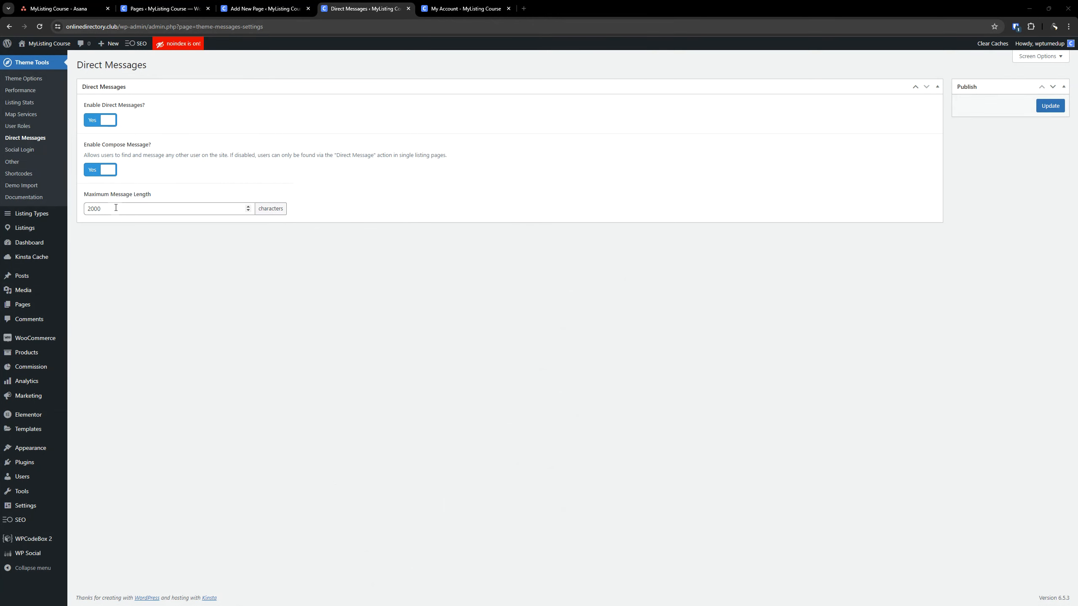
left_click(115, 207)
double_click(115, 204)
left_click(203, 298)
double_click(309, 255)
left_click(308, 259)
Switch Enable Direct Messages and Enable Compose Message off and back to Yes, and save the Direct Messages settings
left_click(107, 122)
left_click(101, 169)
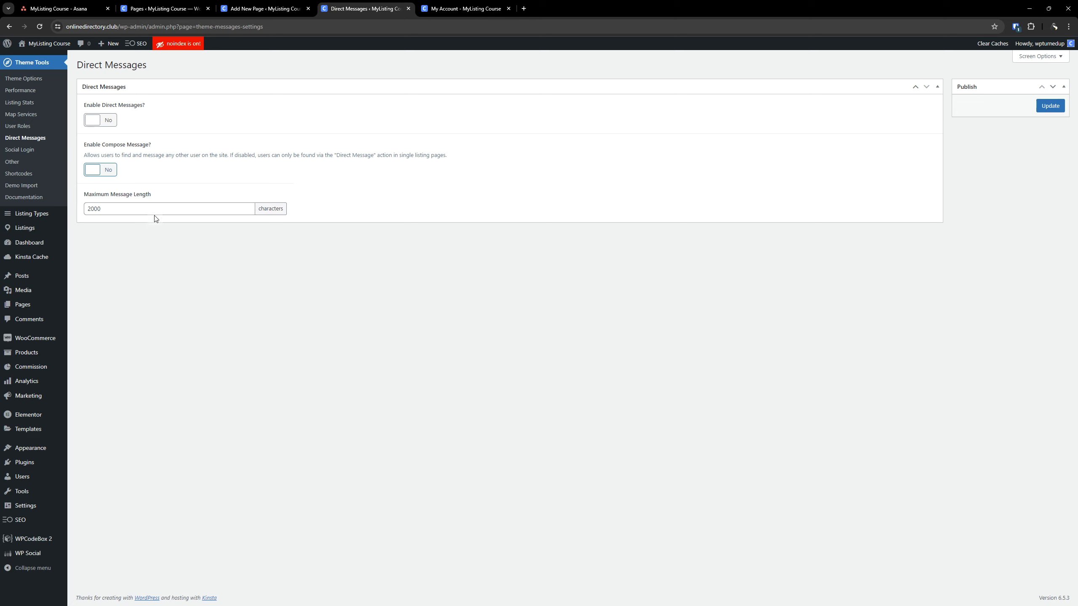
left_click(108, 120)
left_click(110, 170)
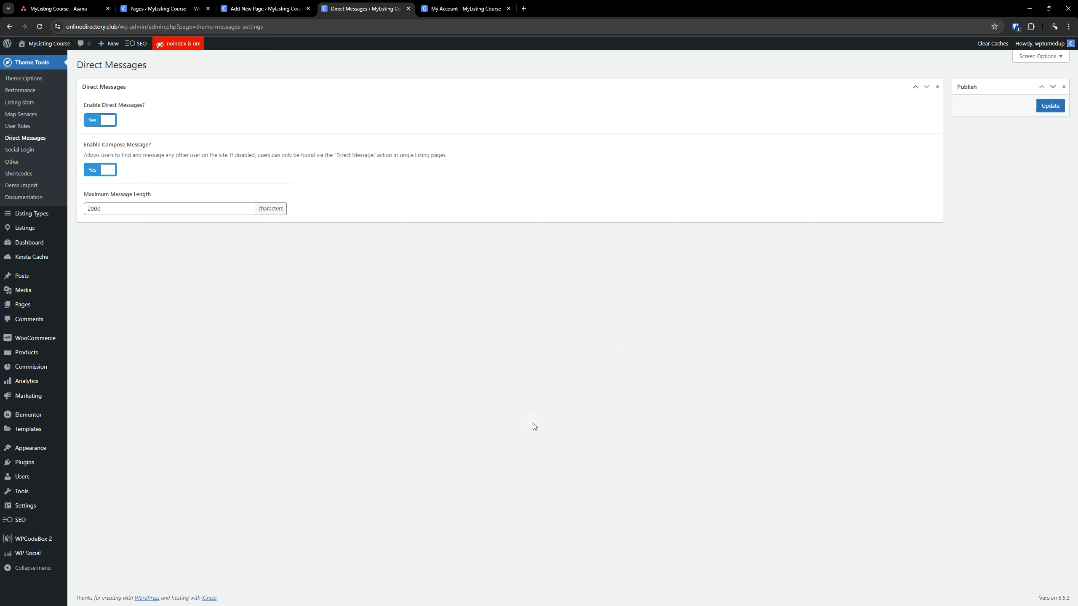
left_click(101, 120)
left_click(101, 170)
left_click(103, 120)
left_click(100, 171)
left_click(1047, 106)
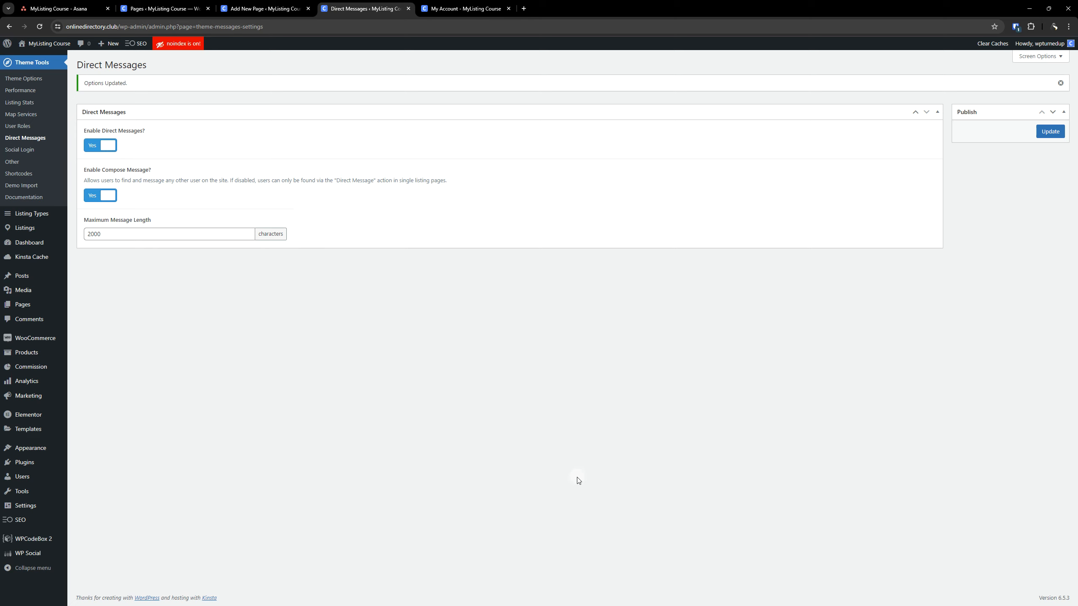
Review the Google and Facebook options in the Social Login settings and the Simple Products option in the Other settings
left_click(29, 152)
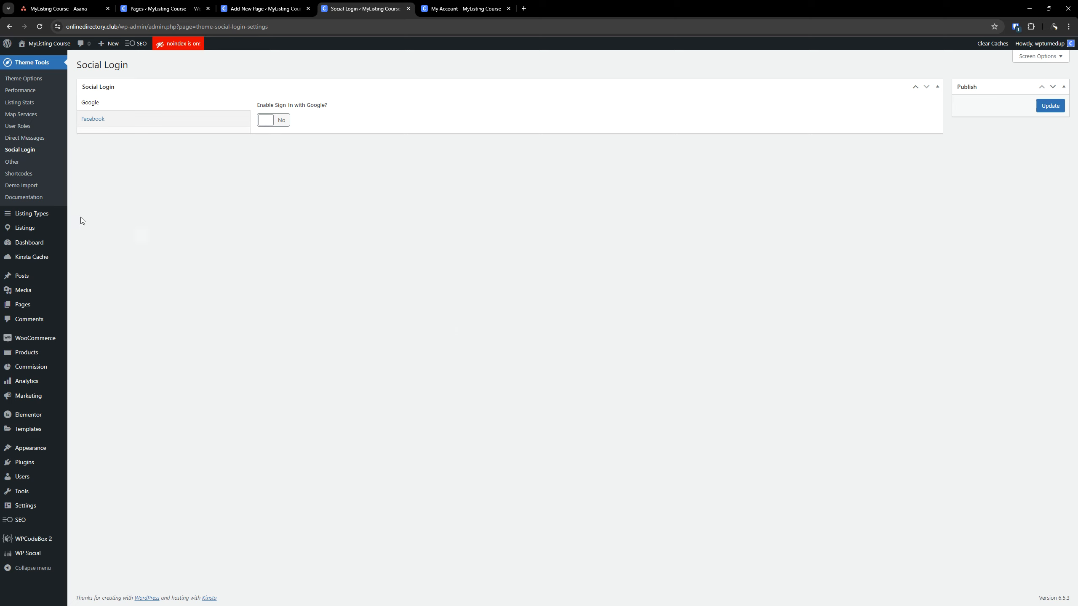
left_click(136, 118)
left_click(138, 106)
left_click(137, 117)
left_click(19, 164)
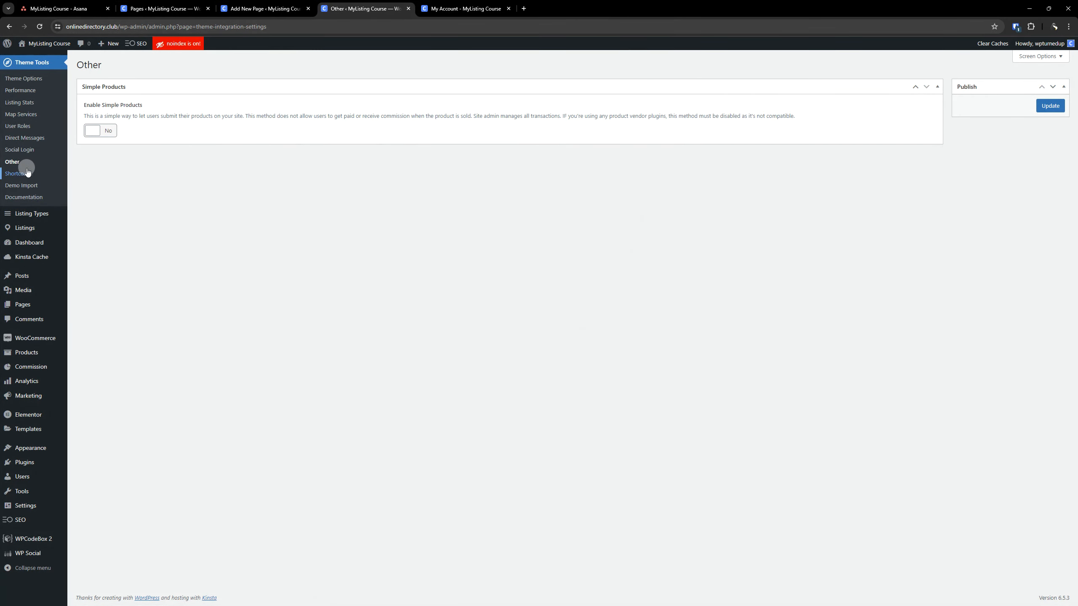
Open the Shortcodes generator and examine the options for the Icon, Quick Search, Search Form, Listing Categories and Button shortcodes
left_click(24, 175)
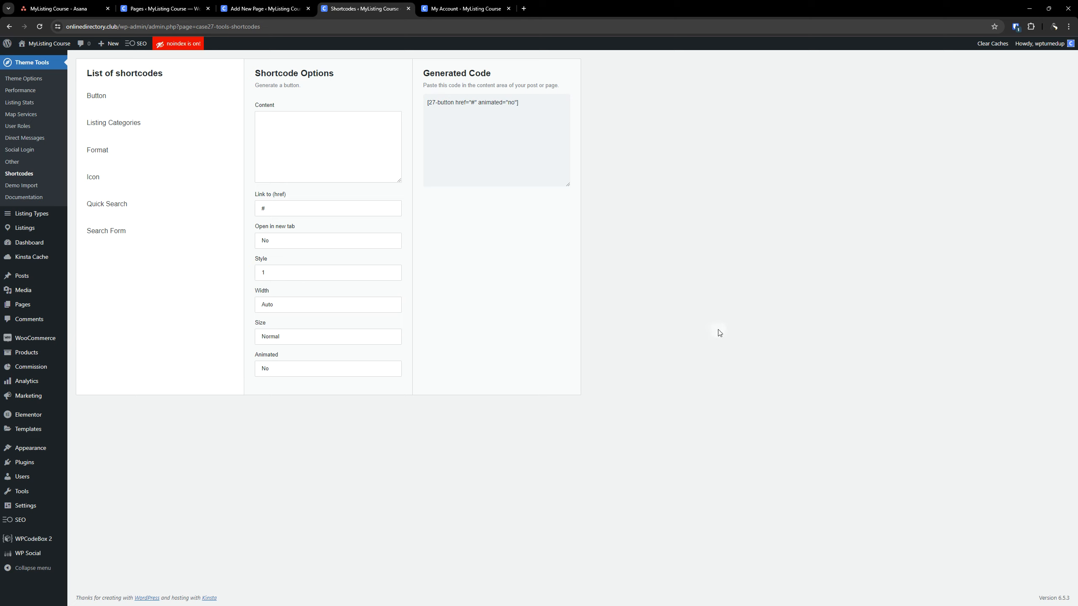
left_click(121, 181)
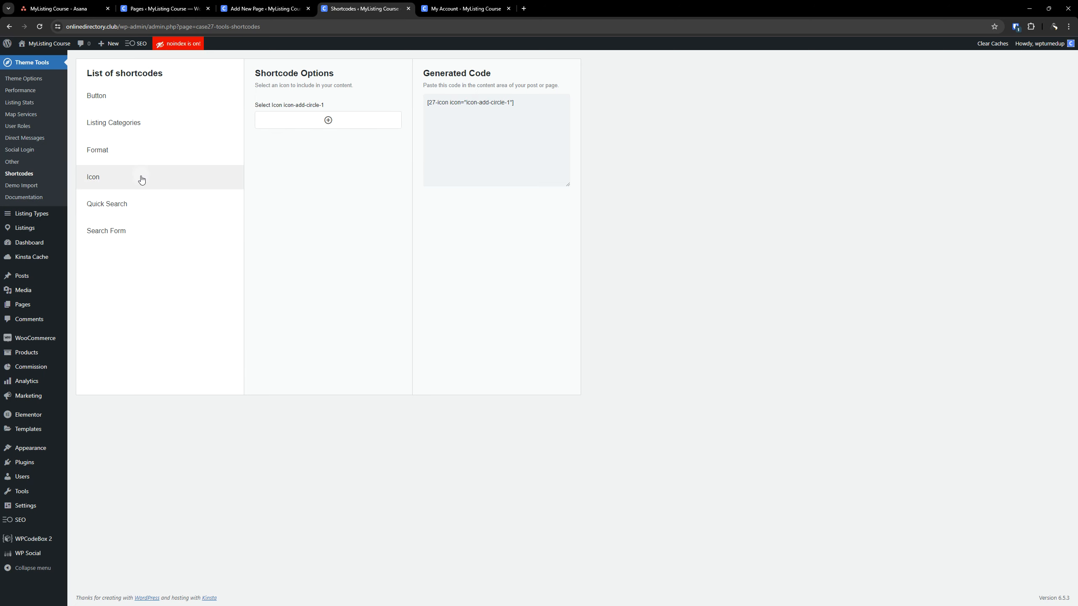
left_click(140, 207)
key("ctrl")
key("ctrl")
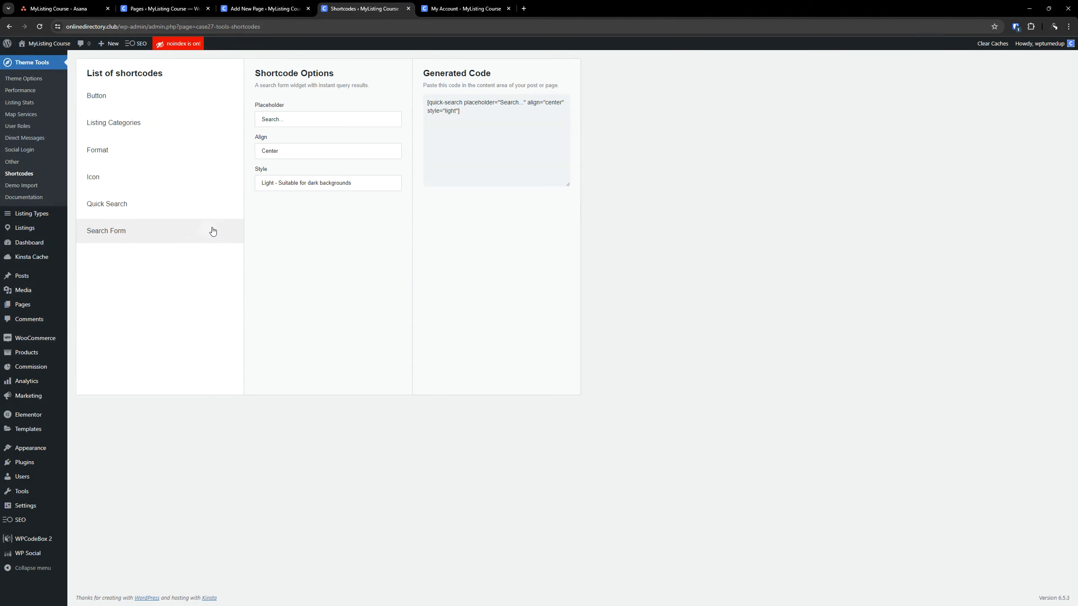
left_click(181, 234)
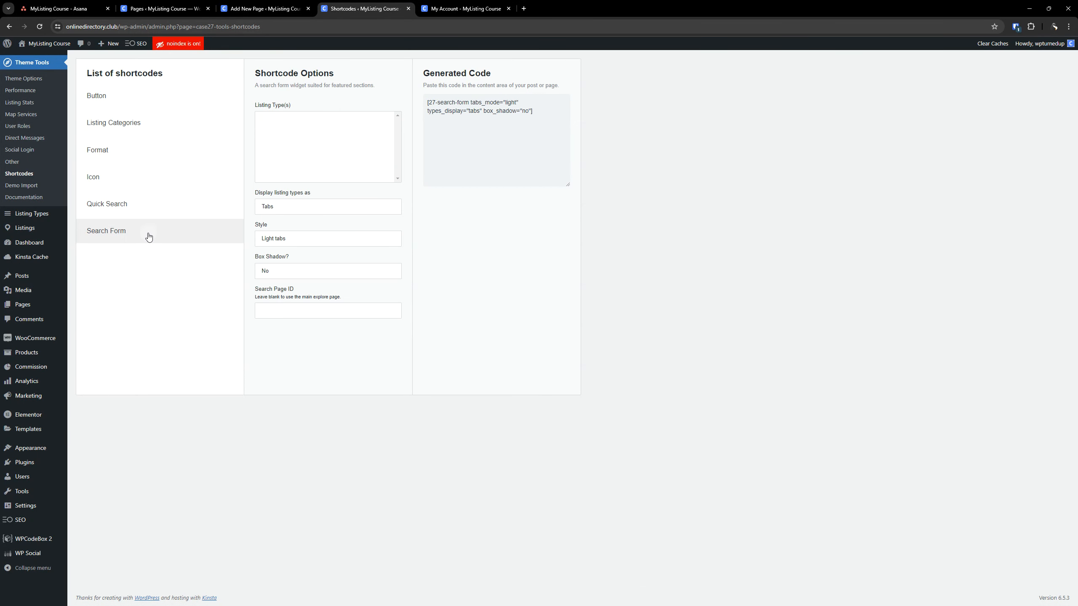
left_click(229, 123)
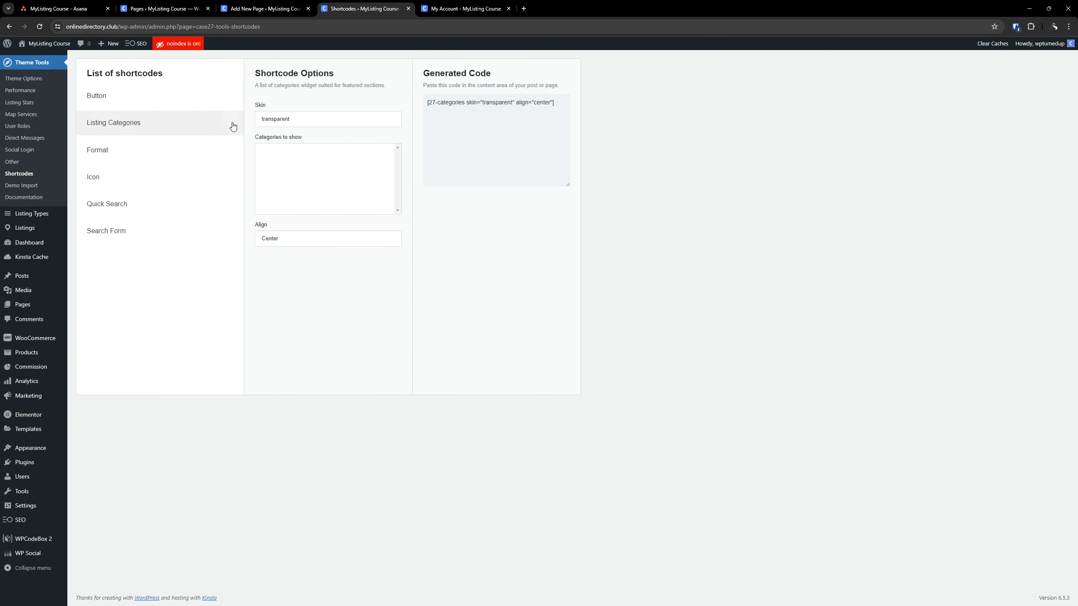
left_click(156, 96)
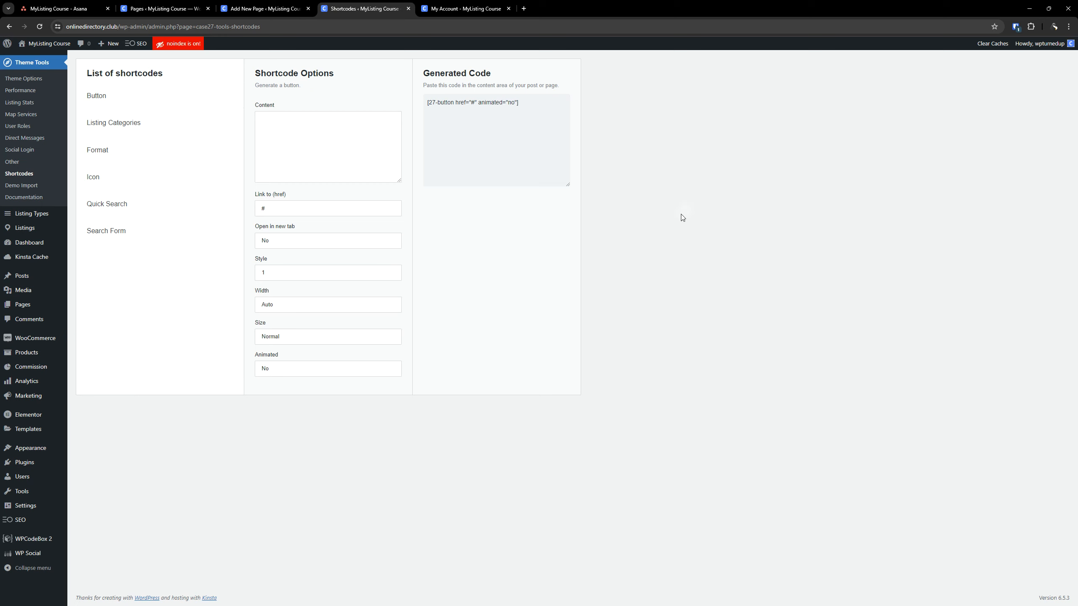
View the available MyListing demos on the Demo Import page, and look at the theme's online documentation before returning to Demo Import
left_click(30, 187)
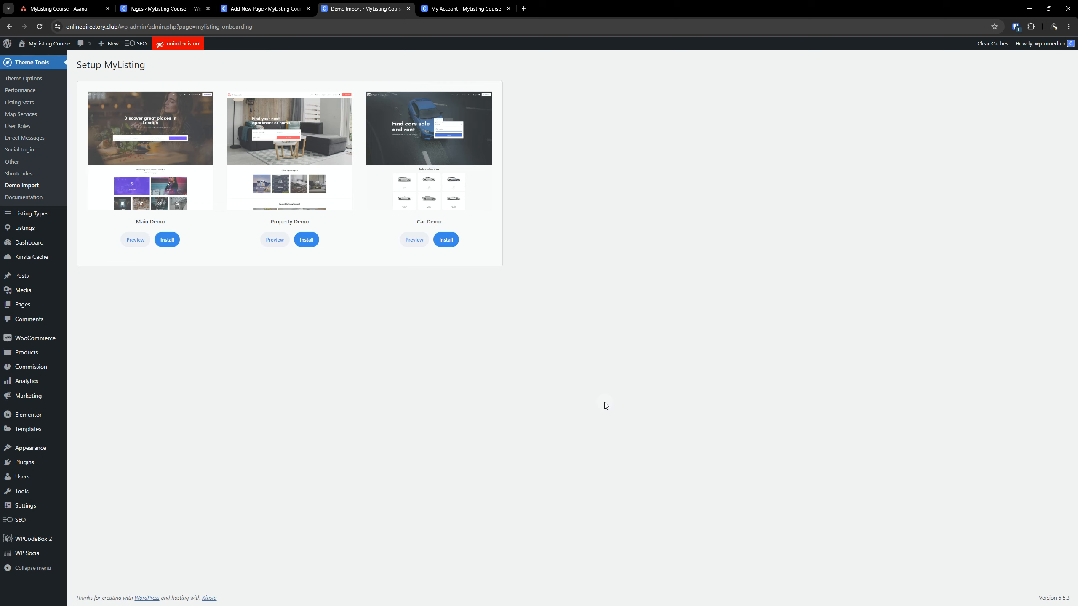
left_click(29, 196)
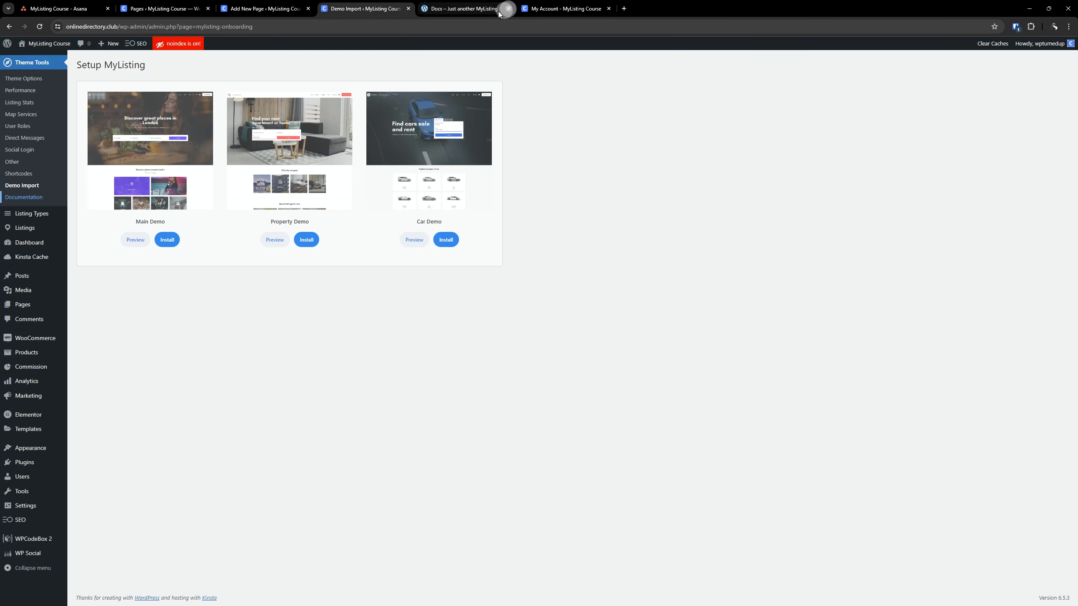
left_click(508, 8)
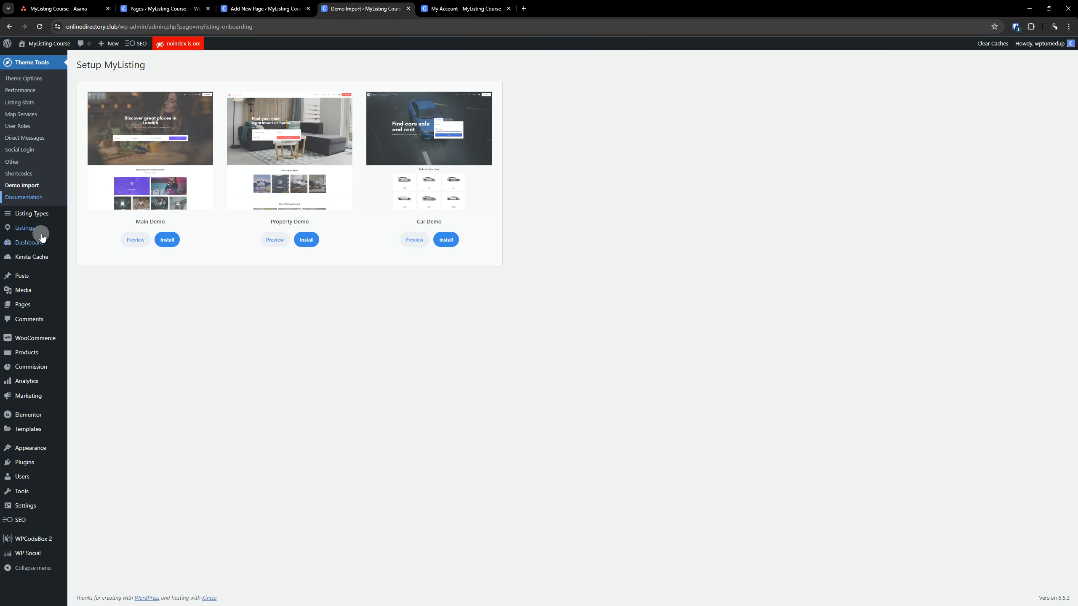
mouse_move(32, 231)
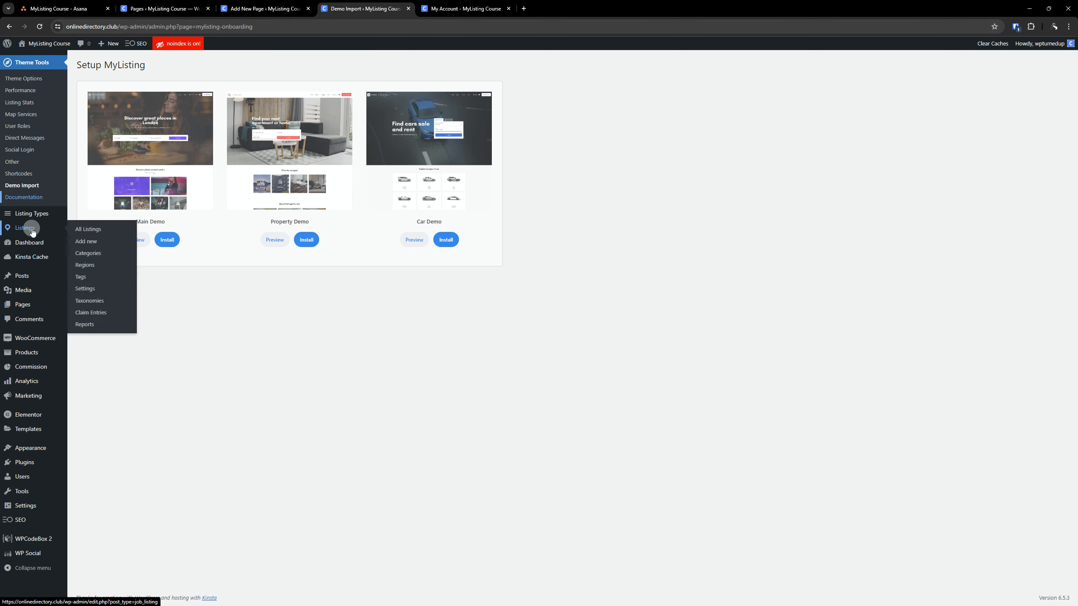
left_click(34, 199)
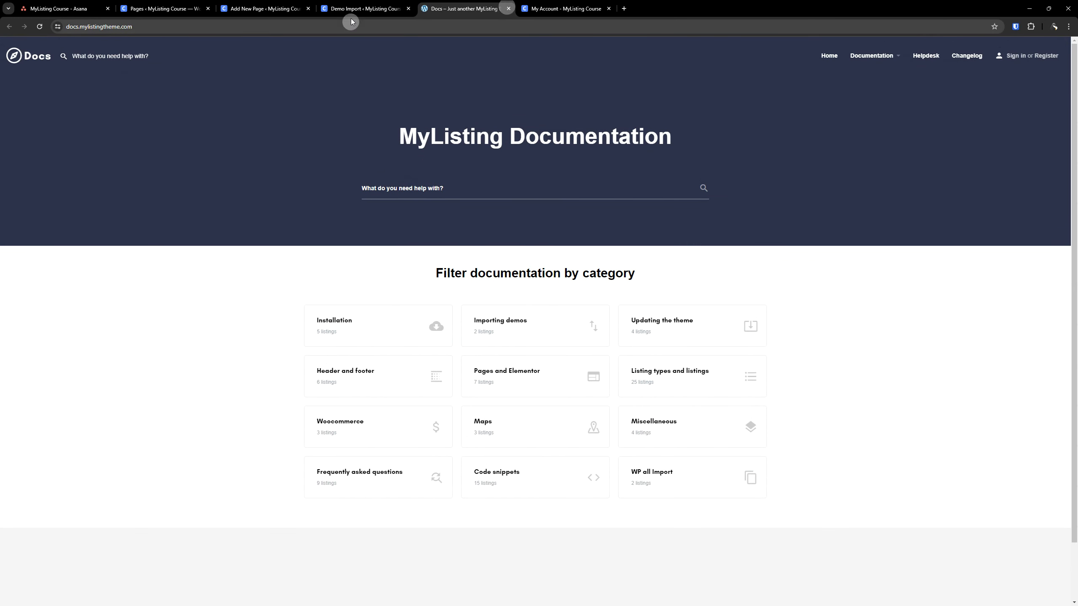
left_click(508, 8)
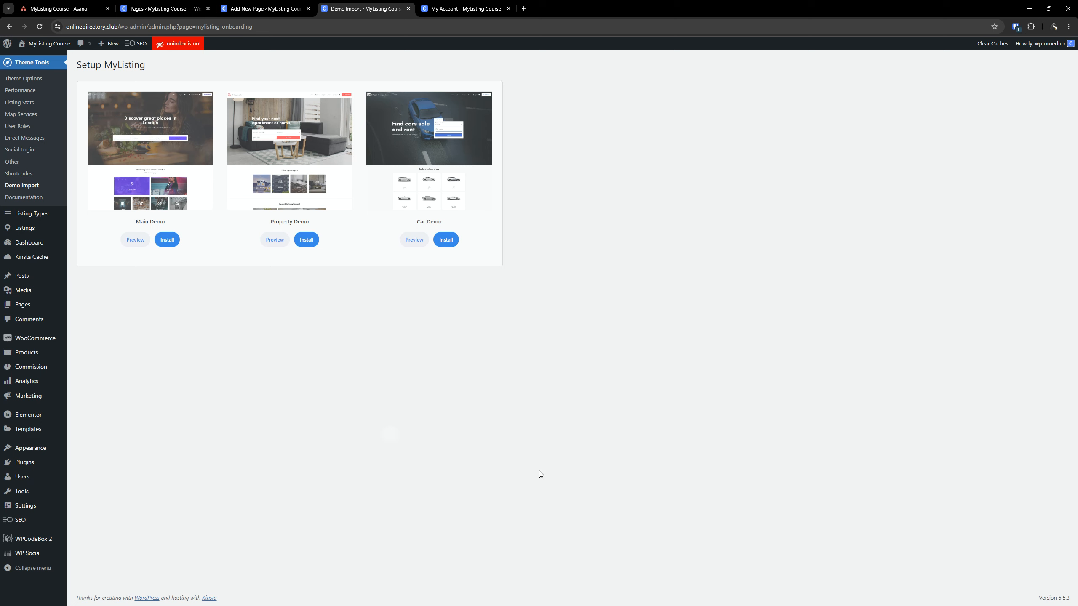
Open the Listings settings and look through the General, Claim Listings, Notifications and reCAPTCHA options
mouse_move(24, 234)
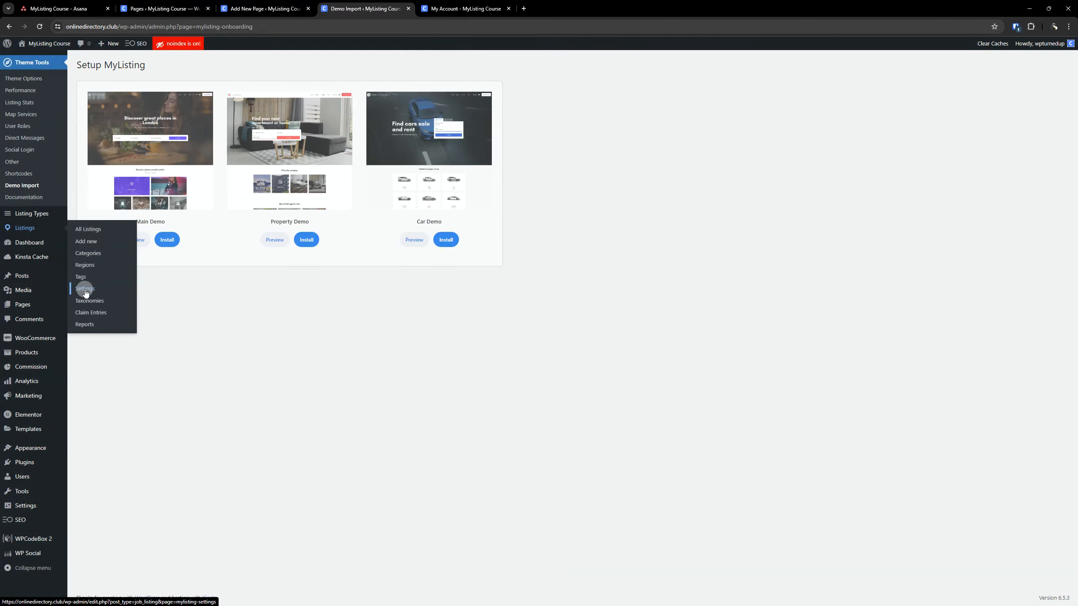
left_click(85, 290)
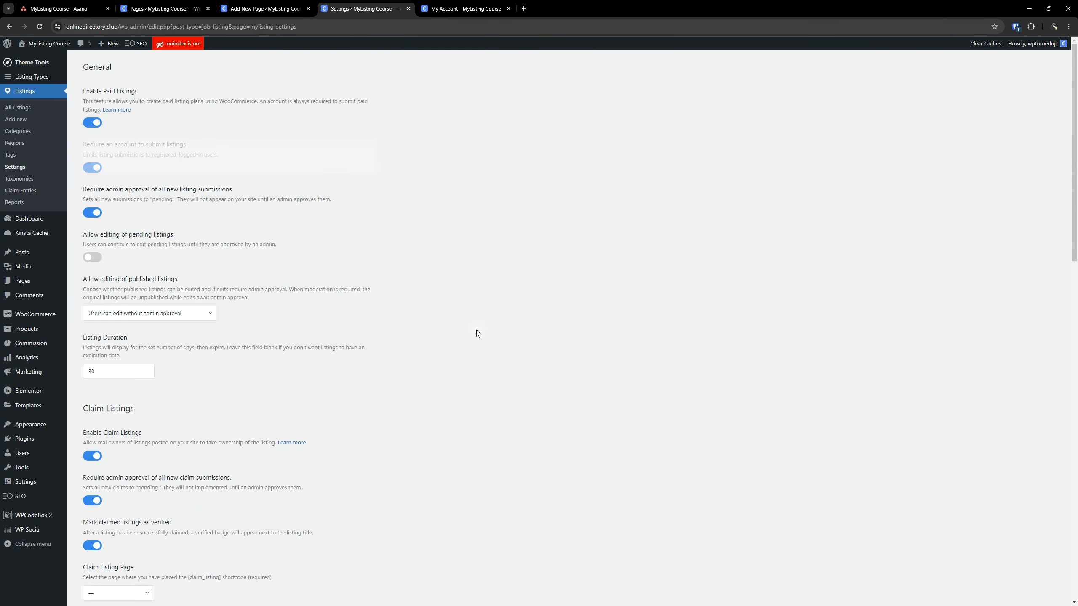
scroll(404, 341, "down", 20)
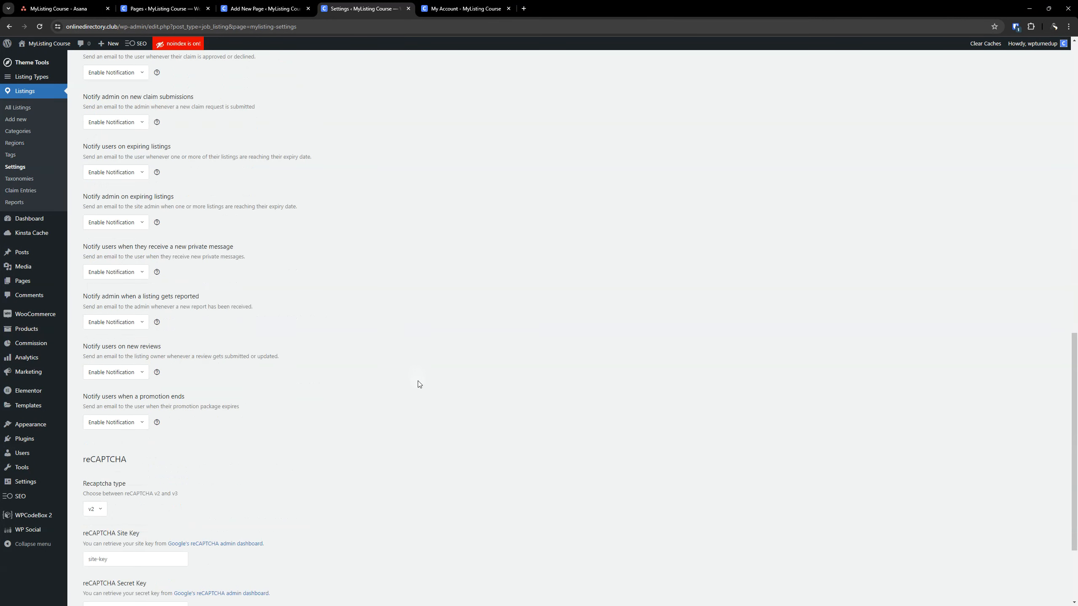
scroll(401, 351, "up", 1)
scroll(691, 420, "up", 20)
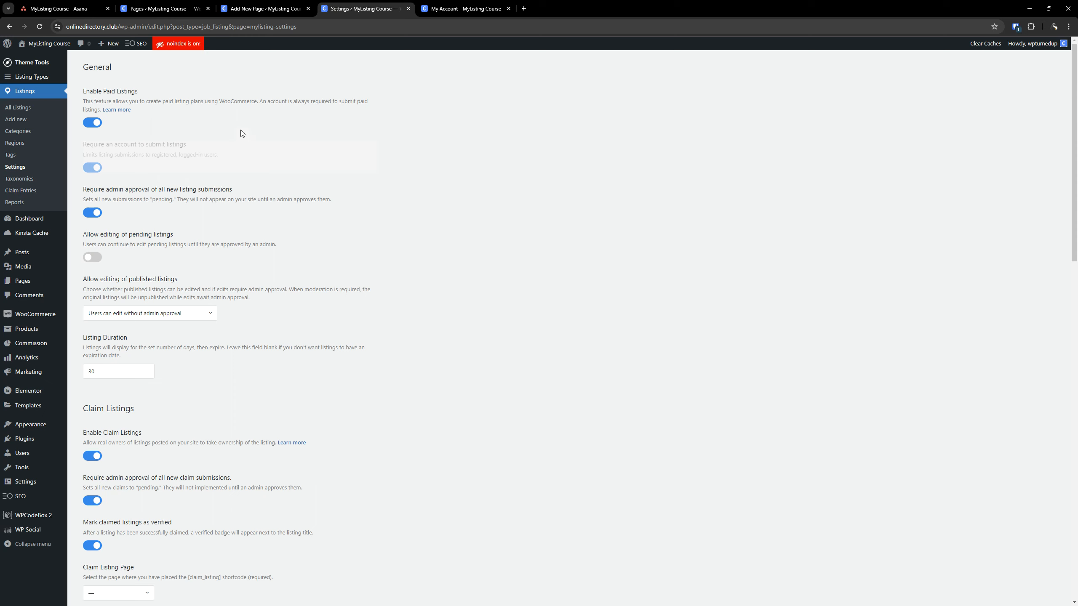
Switch Enable Paid Listings off and back on, and examine the approval, editing and Listing Duration options
left_click(89, 124)
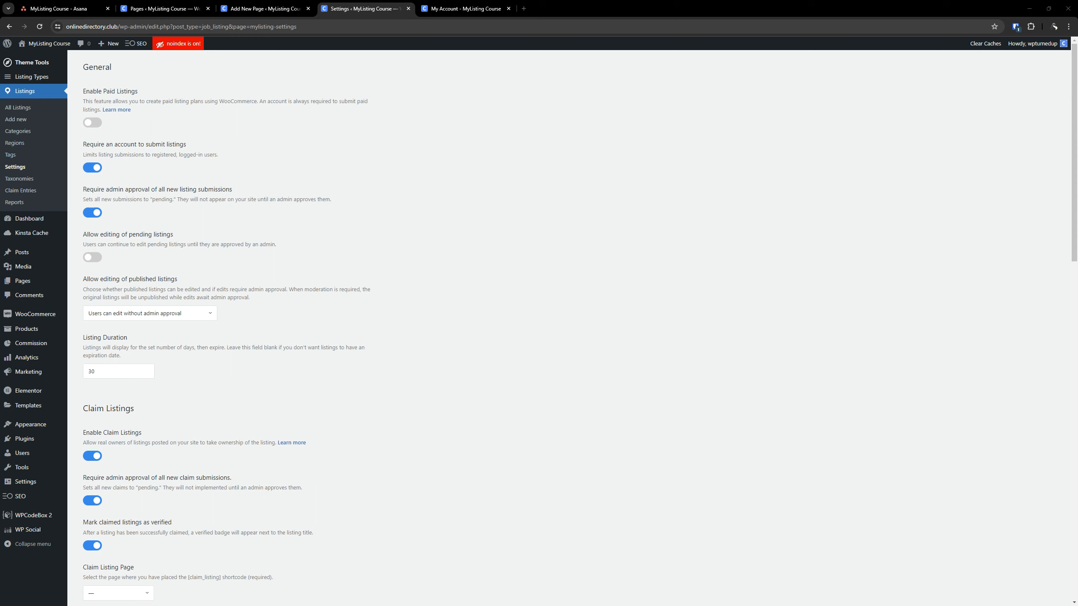
left_click(98, 124)
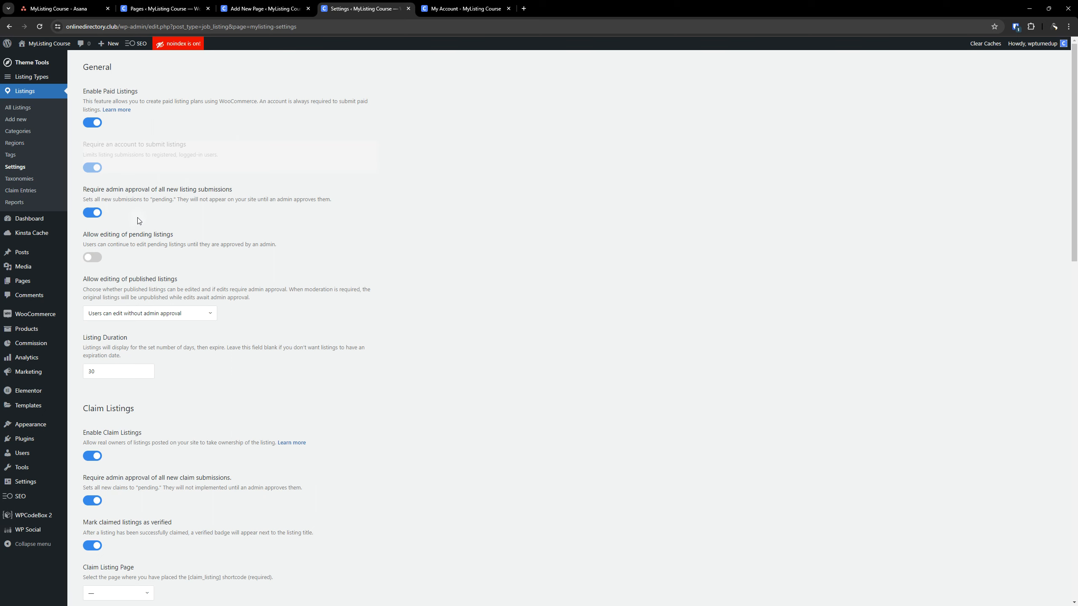
scroll(231, 231, "down", 1)
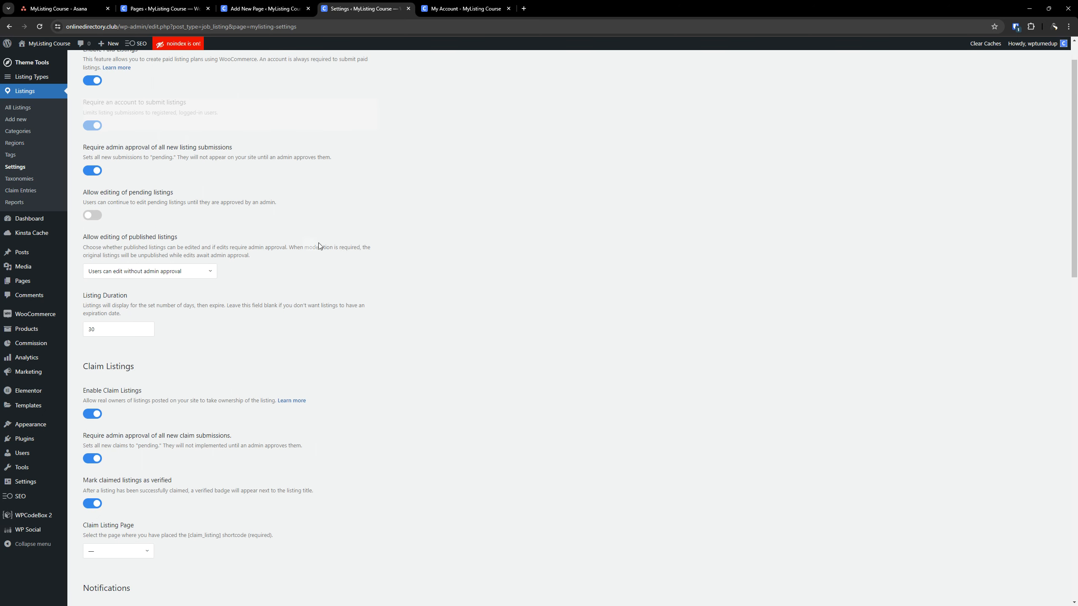
scroll(272, 234, "down", 2)
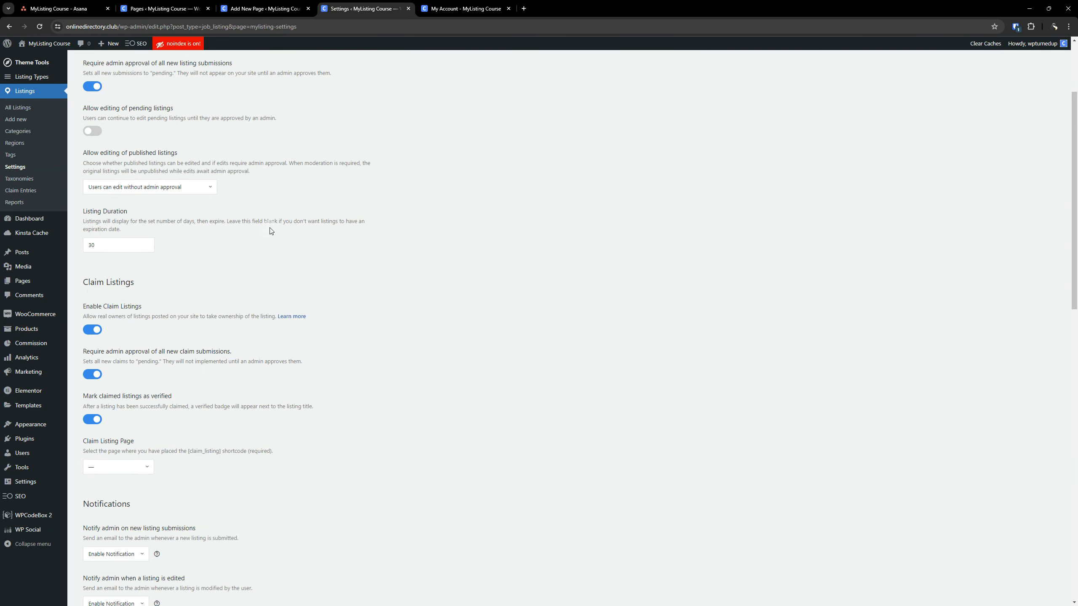
scroll(243, 238, "up", 2)
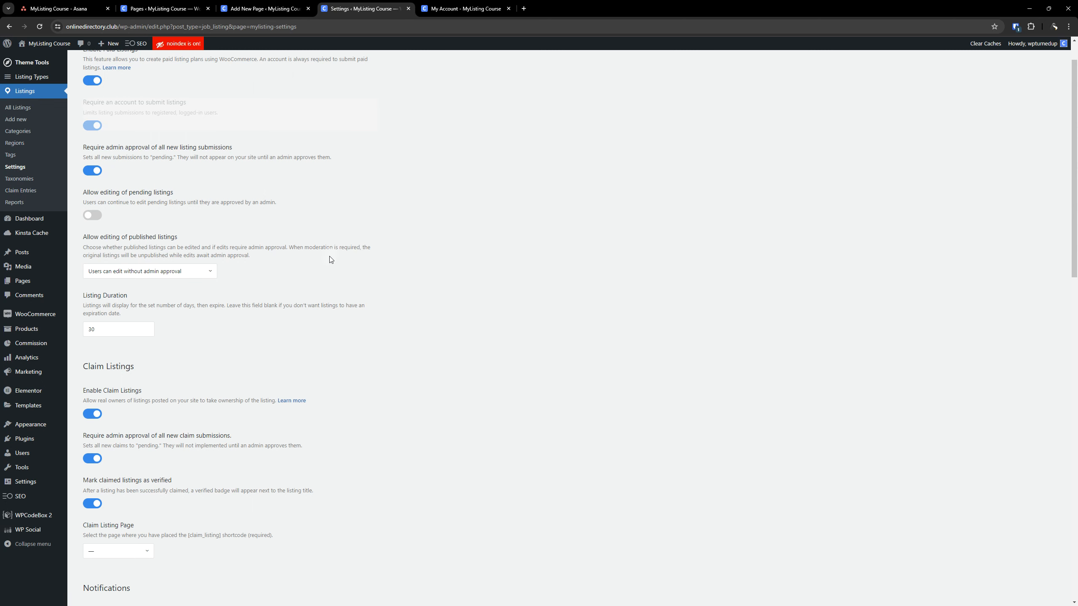
scroll(333, 257, "down", 1)
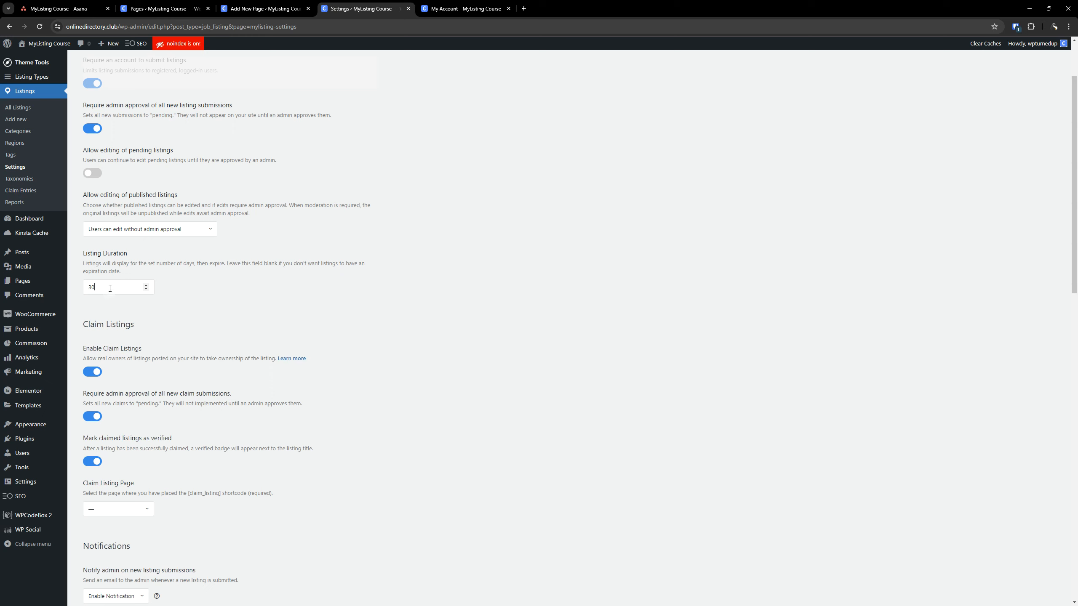
double_click(110, 289)
left_click(110, 288)
double_click(109, 289)
scroll(248, 328, "down", 6)
scroll(251, 328, "up", 1)
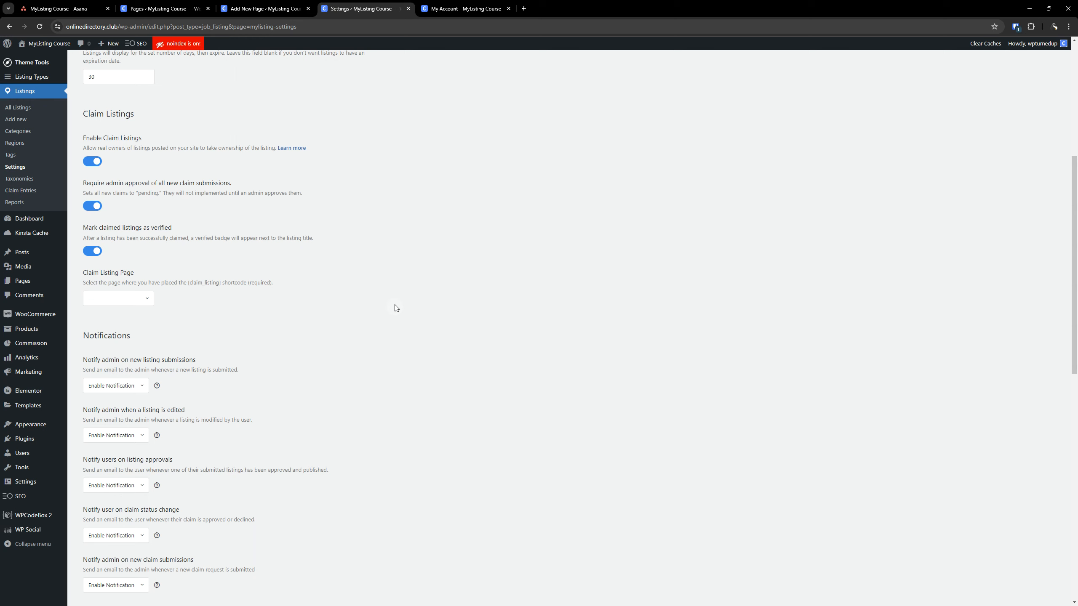
Check the pages offered for Claim Listing Page, and open another blank new page in a separate tab from the Pages list
left_click(122, 300)
left_click(248, 300)
left_click(165, 9)
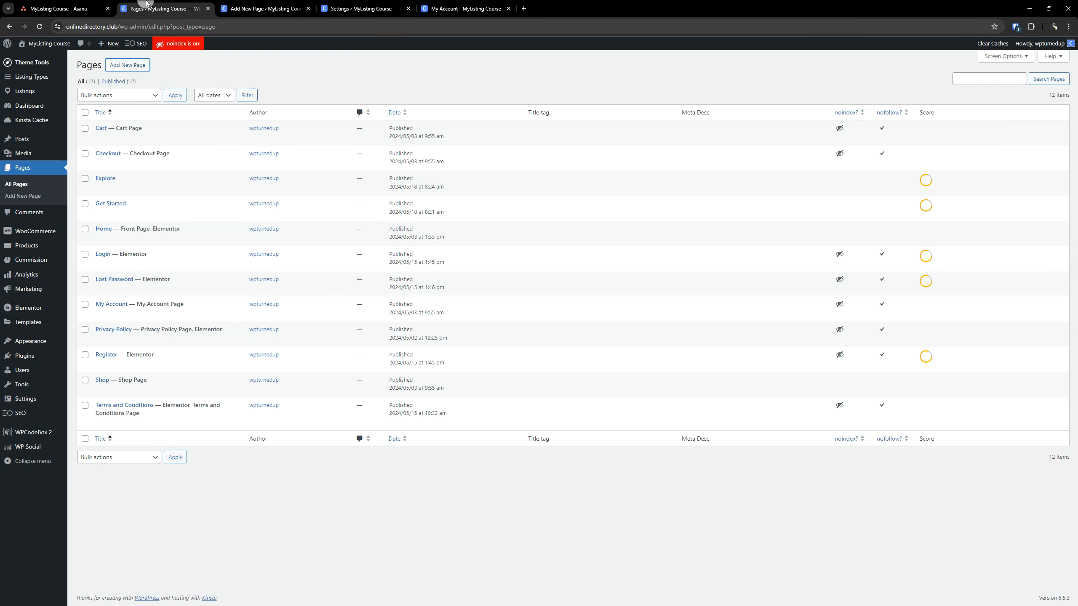
left_click(263, 8)
left_click(166, 9)
right_click(136, 66)
left_click(178, 76)
left_click(263, 8)
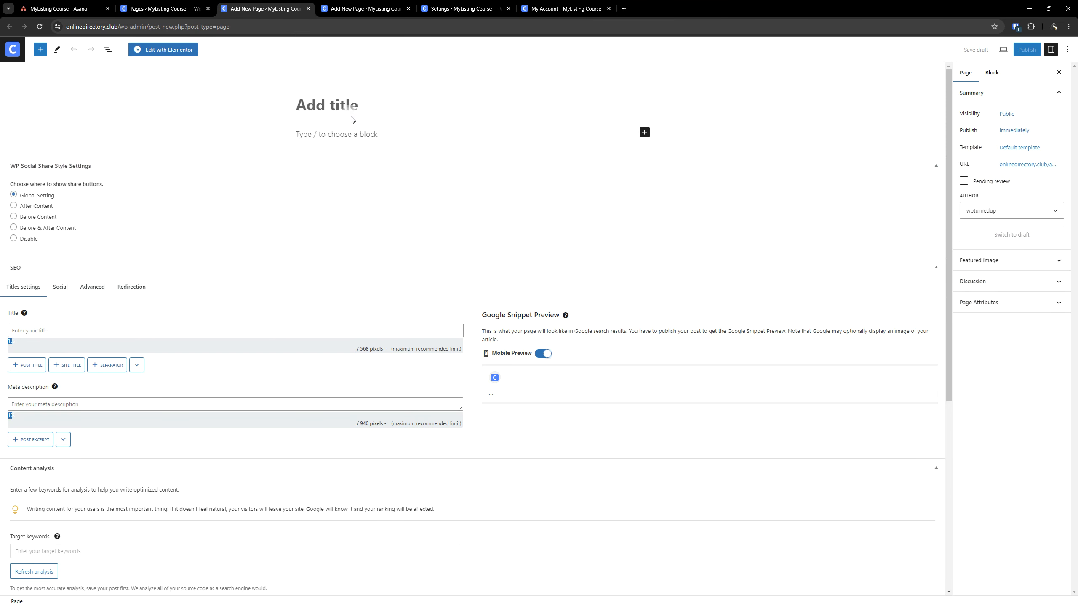
Title the blank page Claim Listing and publish it
type("Claiming")
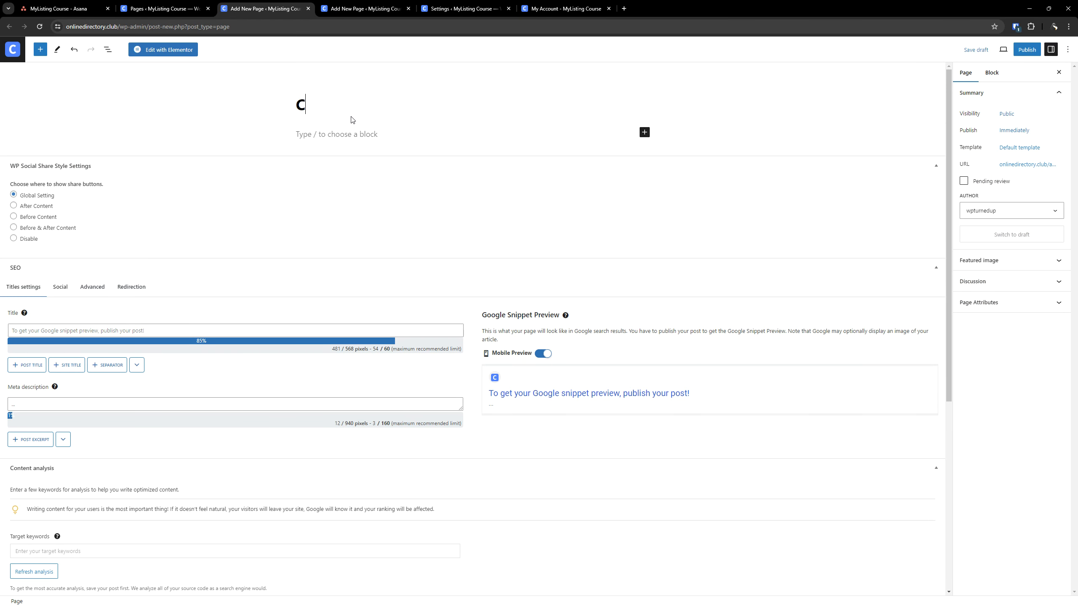
key("BackSpace")
key("BackSpace")
key("BackSpace")
type("Listing")
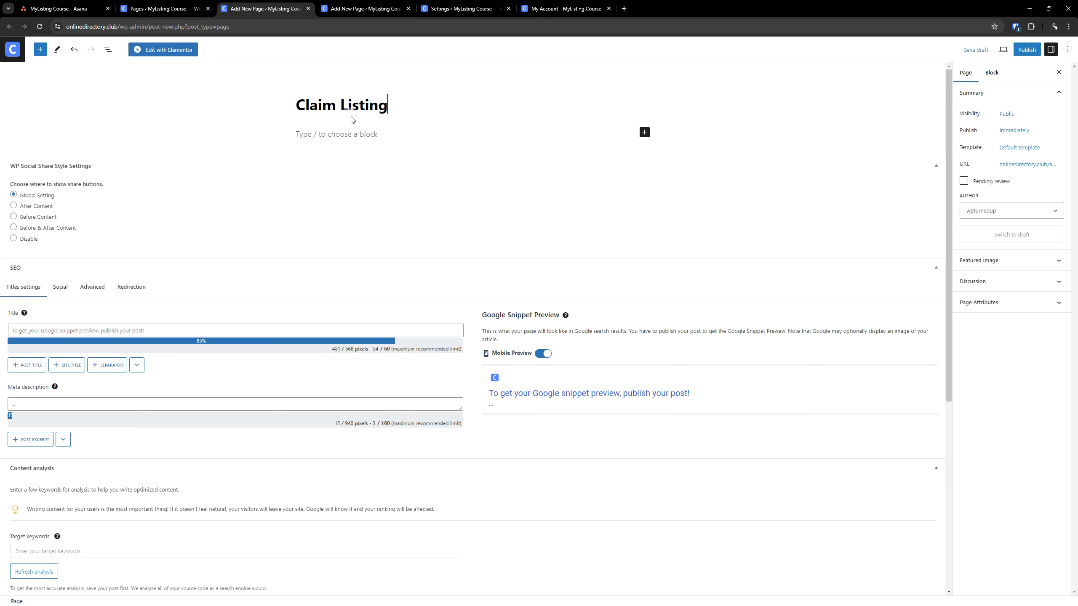
left_click(1023, 54)
left_click(989, 49)
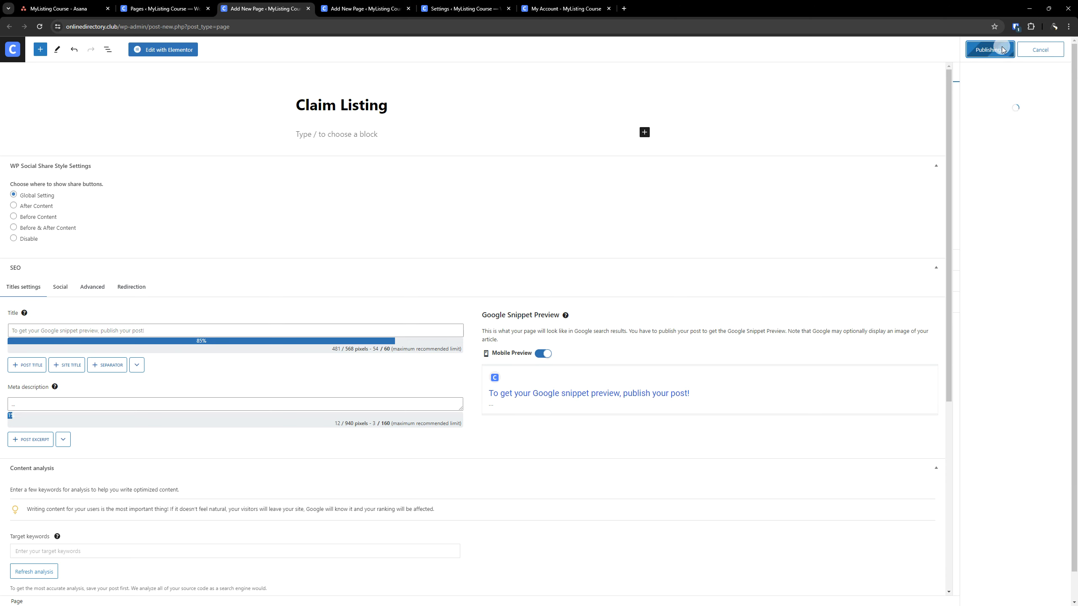
Return to the Listings settings, reload them and set Claim Listing Page to Claim Listing
left_click(465, 5)
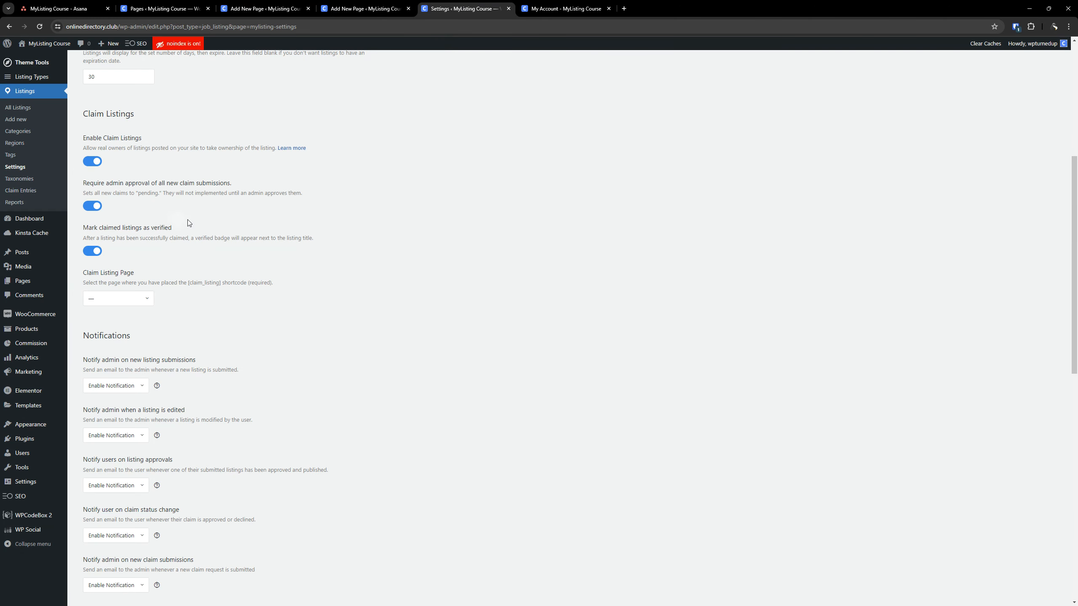
scroll(280, 223, "up", 7)
scroll(244, 510, "down", 12)
scroll(244, 510, "down", 5)
left_click(116, 557)
scroll(339, 251, "down", 5)
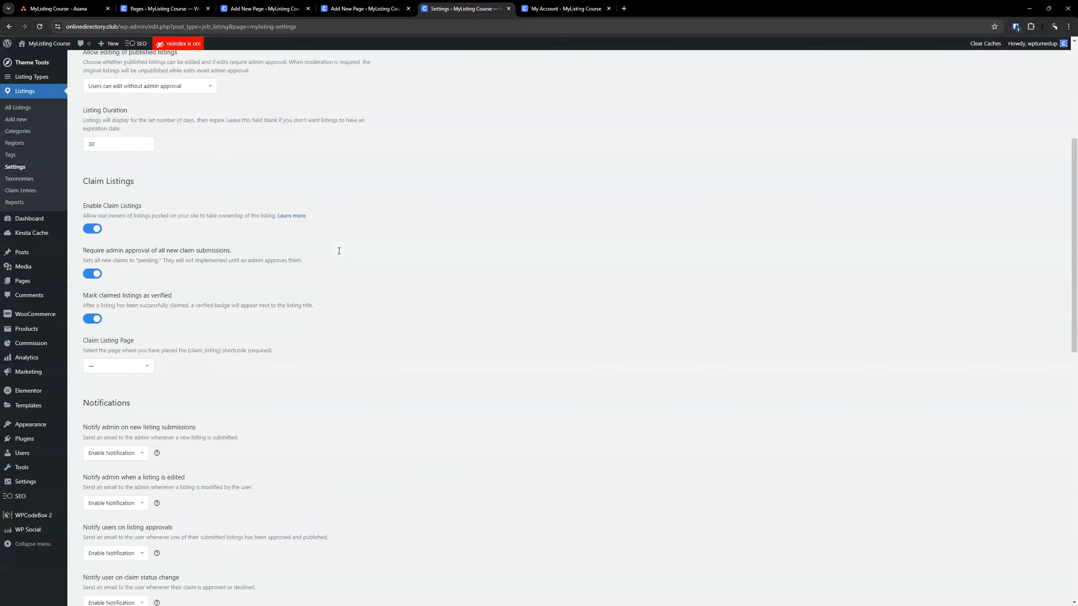
scroll(284, 282, "down", 3)
left_click(137, 241)
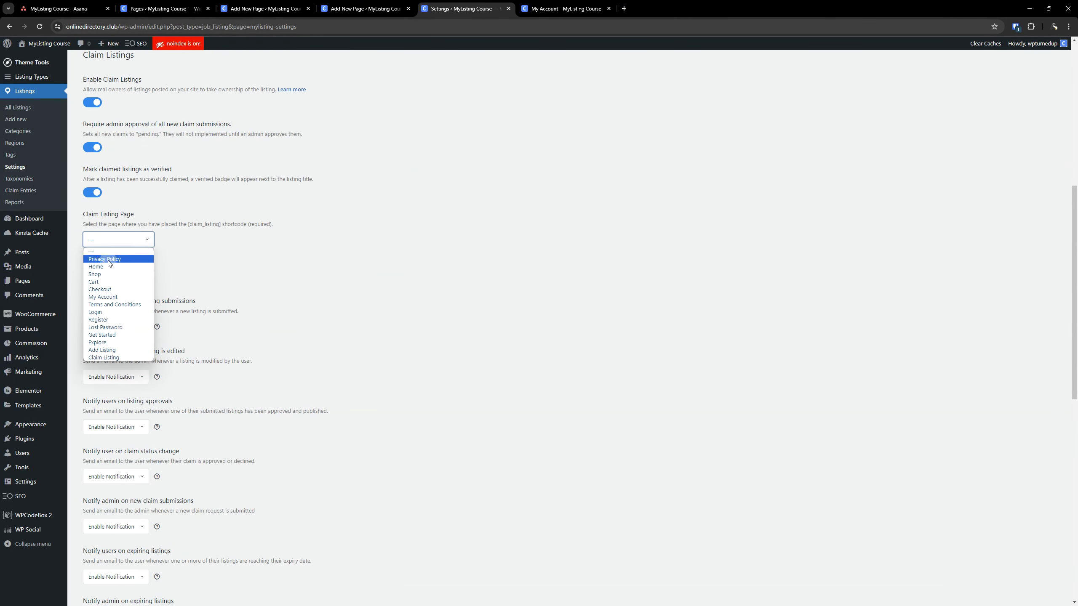
left_click(103, 358)
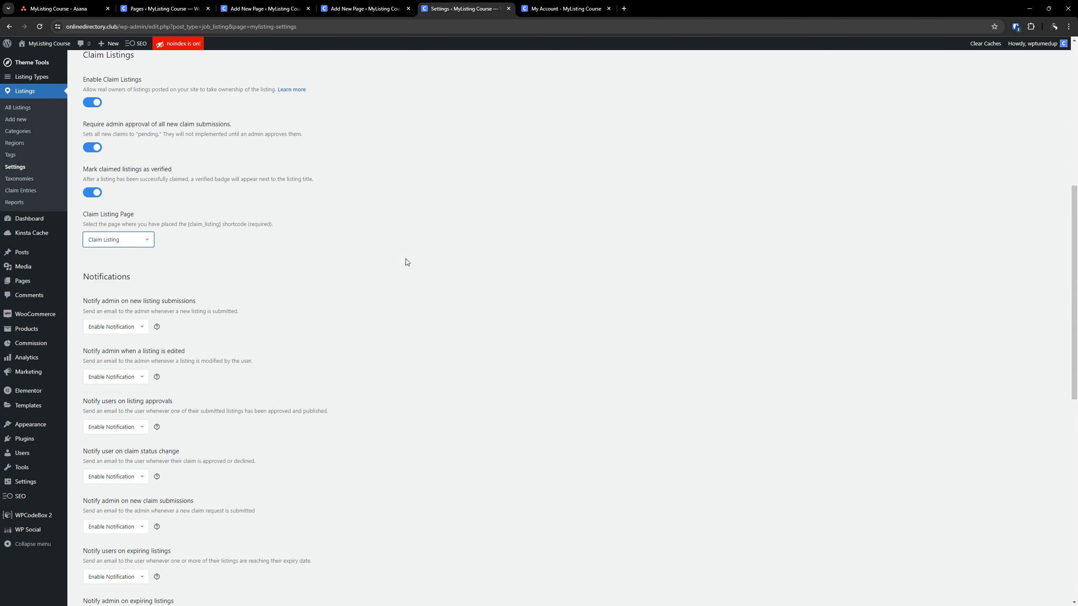
Review the notification and reCAPTCHA options, and save the Listings settings
scroll(422, 268, "down", 4)
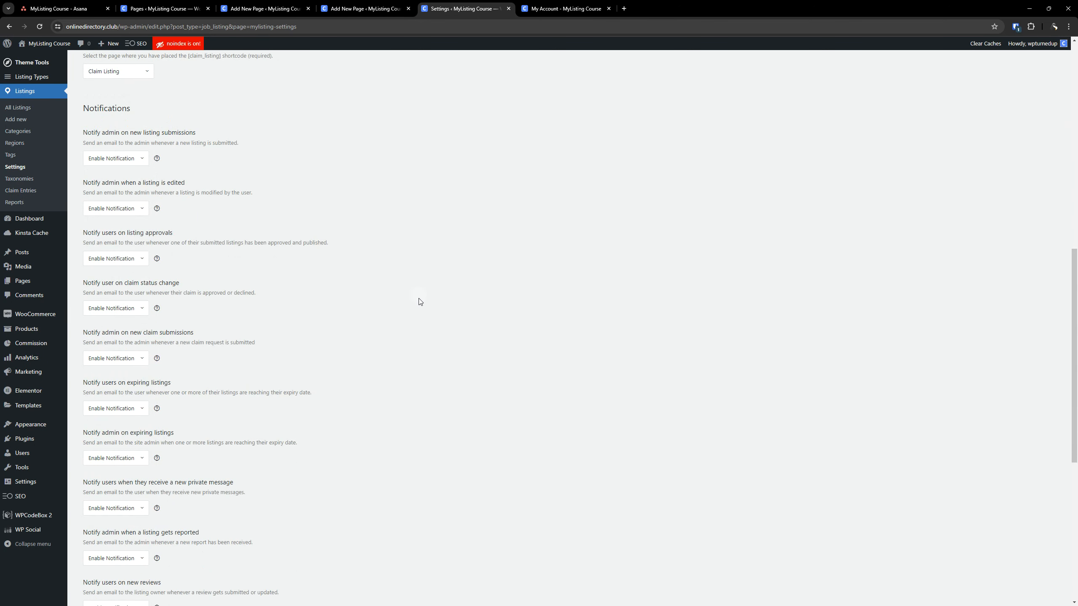
scroll(434, 339, "down", 6)
scroll(436, 343, "up", 2)
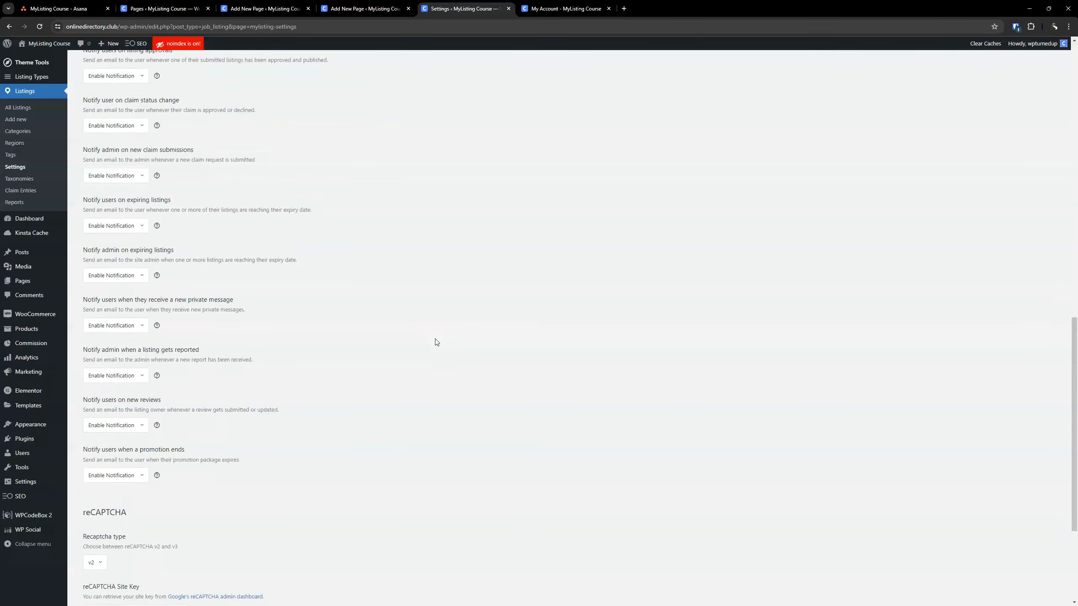
scroll(424, 360, "down", 4)
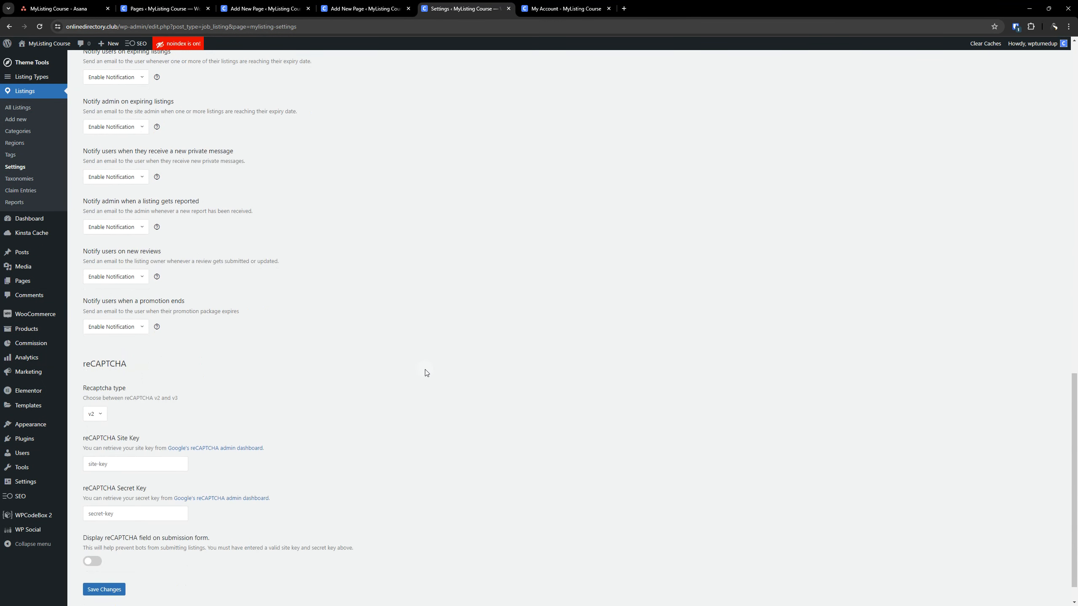
scroll(368, 353, "up", 8)
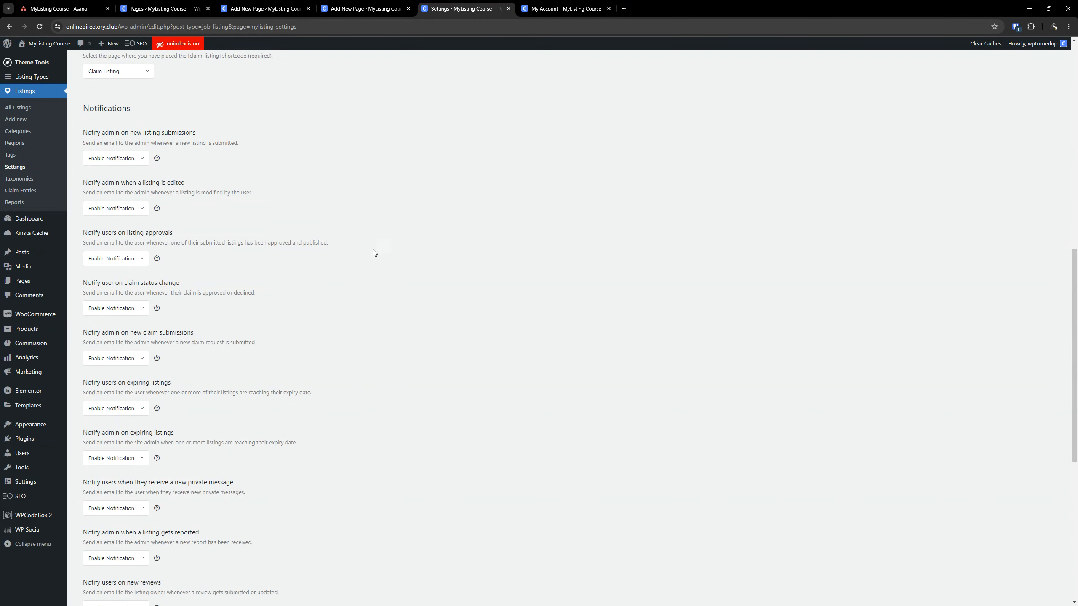
scroll(385, 251, "down", 8)
scroll(372, 255, "down", 1)
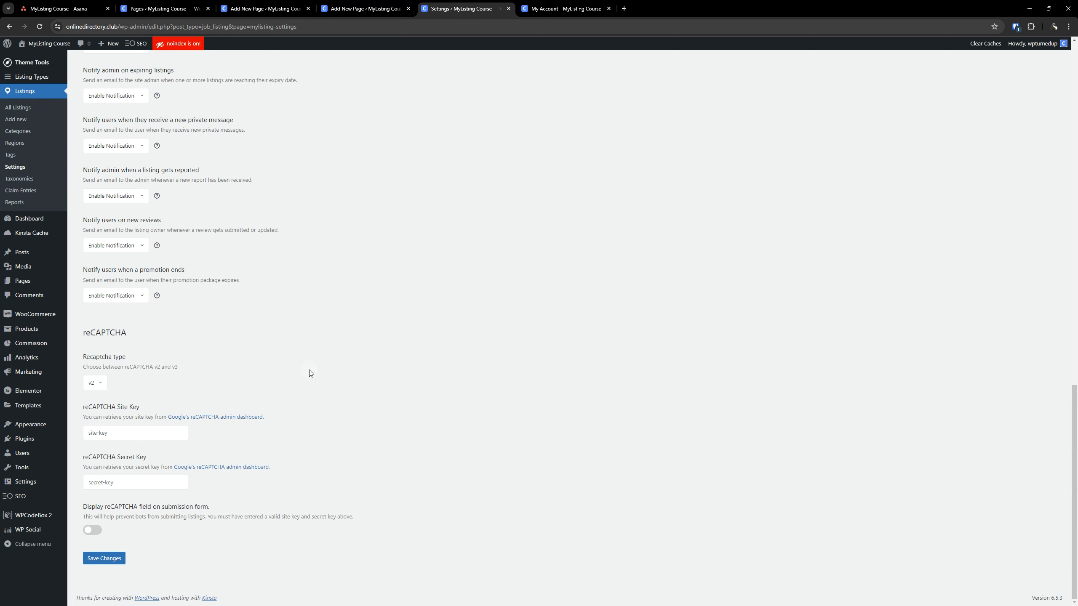
scroll(396, 357, "up", 20)
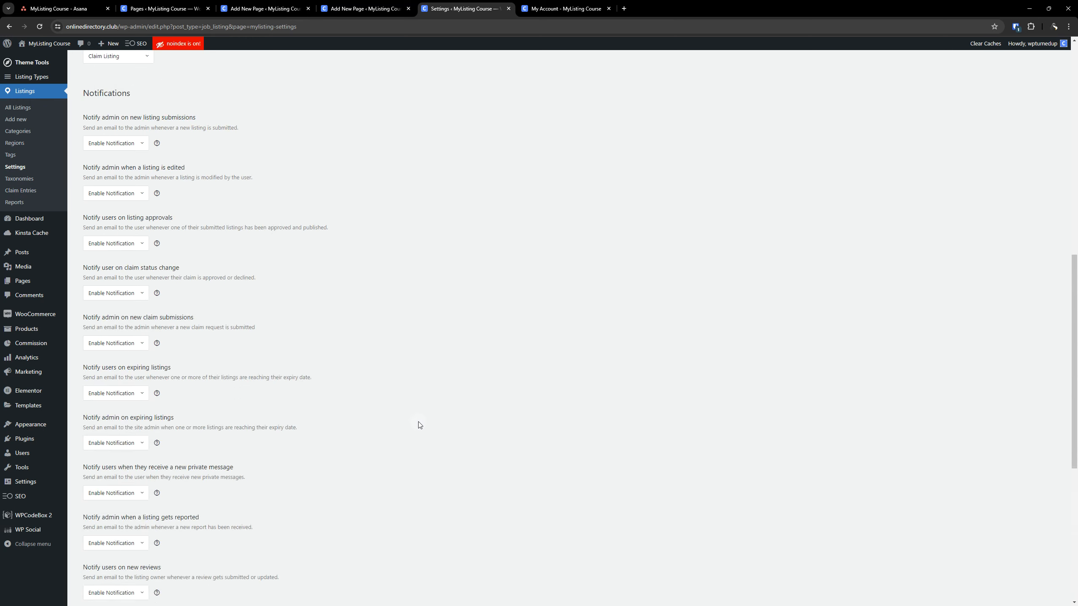
scroll(436, 458, "down", 20)
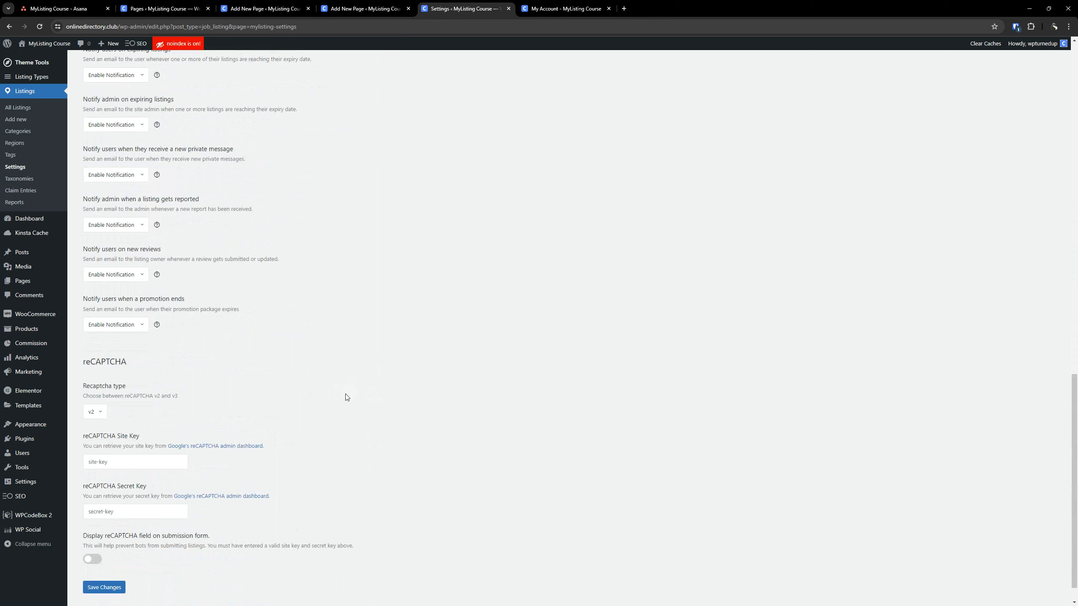
left_click(104, 559)
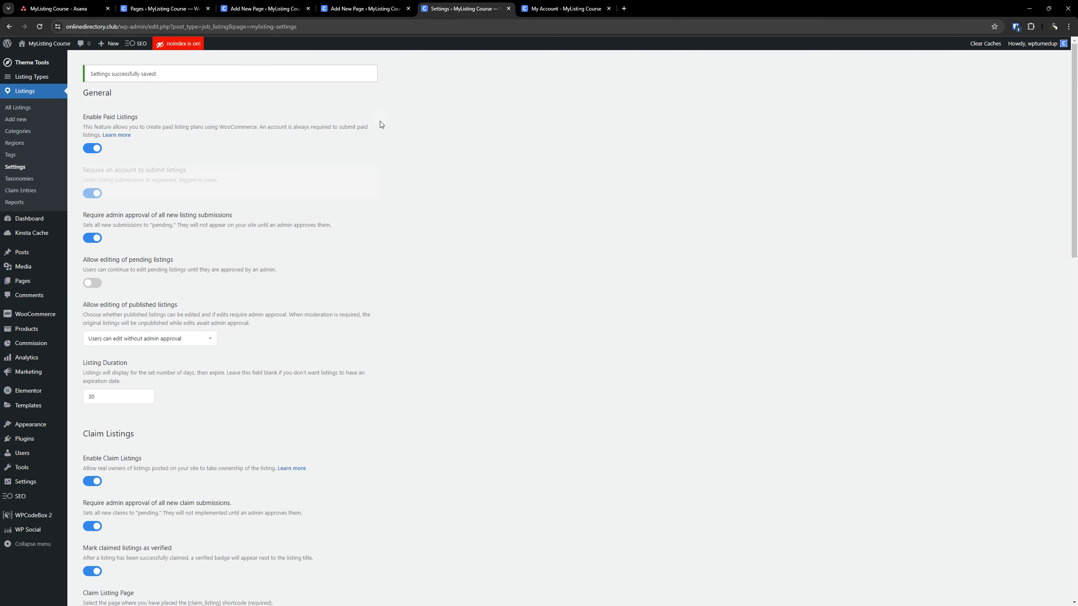
Switch to the MyListing Course board in Asana and look through the MyListing tasks down to the listing and page tasks
left_click(59, 8)
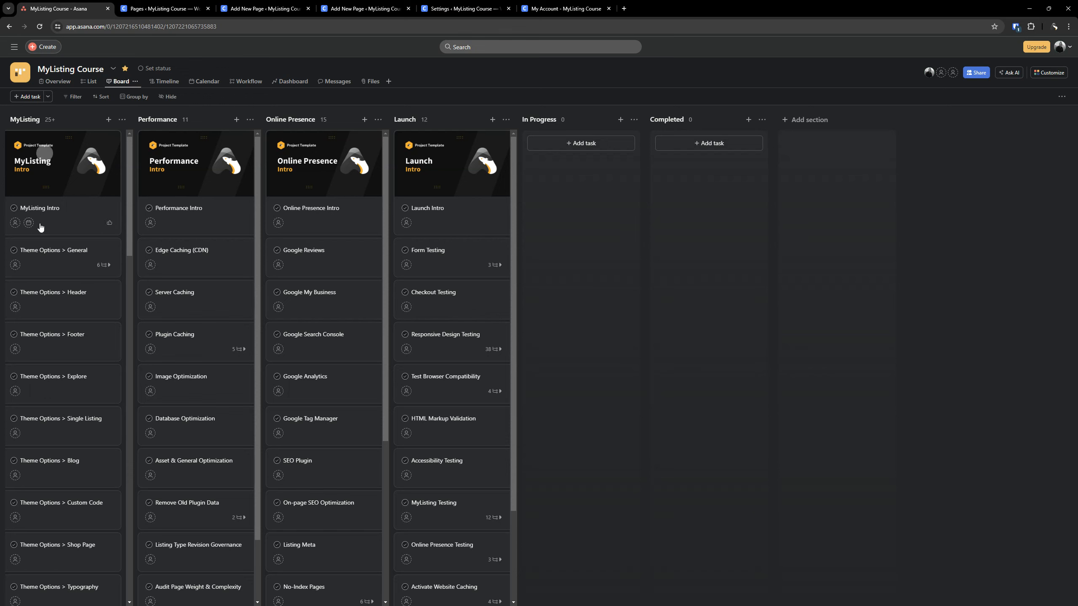
scroll(42, 228, "down", 3)
scroll(46, 227, "down", 4)
scroll(46, 227, "down", 2)
scroll(46, 227, "down", 2)
scroll(46, 228, "down", 4)
scroll(46, 228, "down", 4)
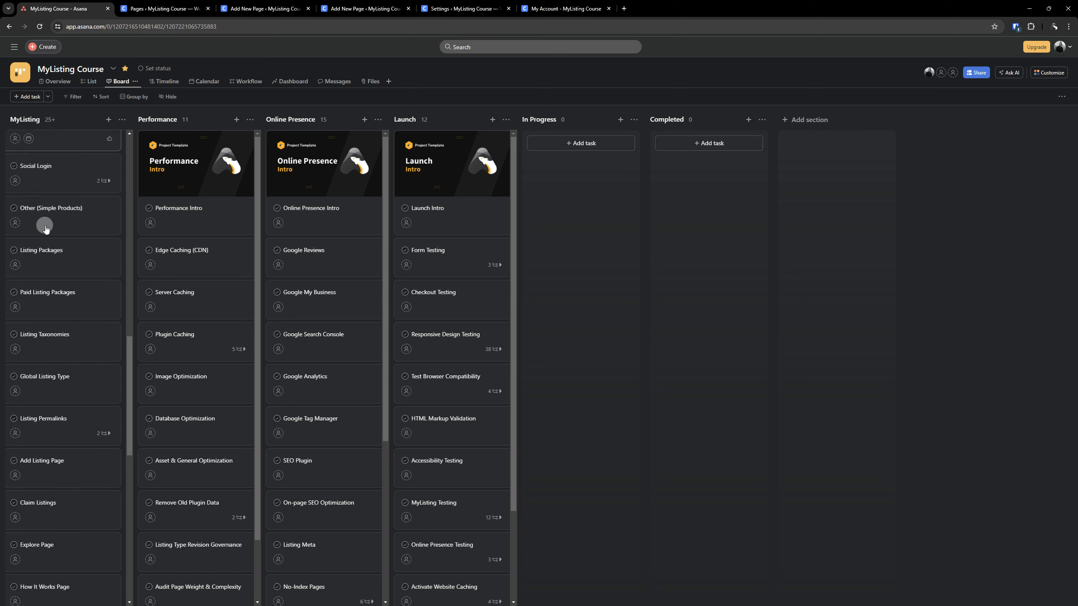